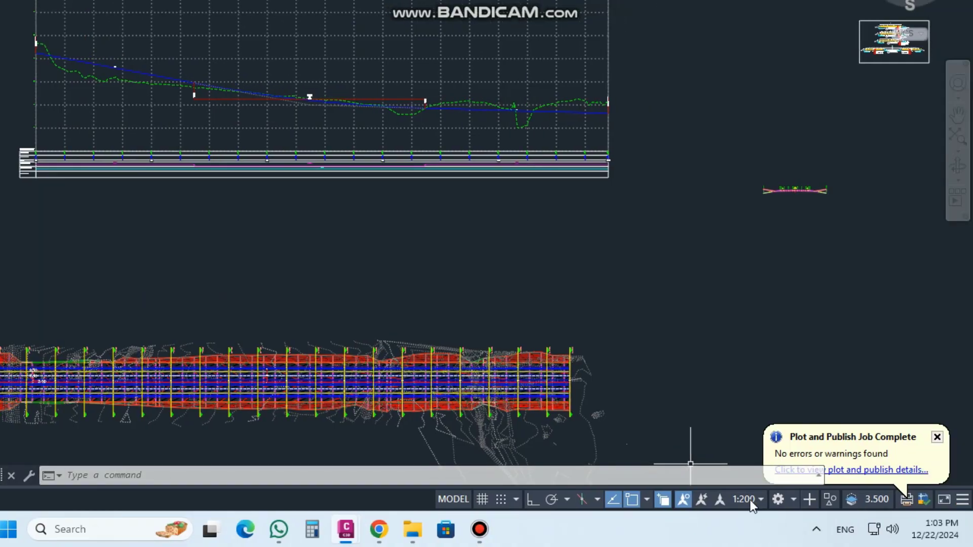
# Step: Set the drawing's annotation scale to 1:500
pyautogui.click(805, 500)
pyautogui.click(736, 311)
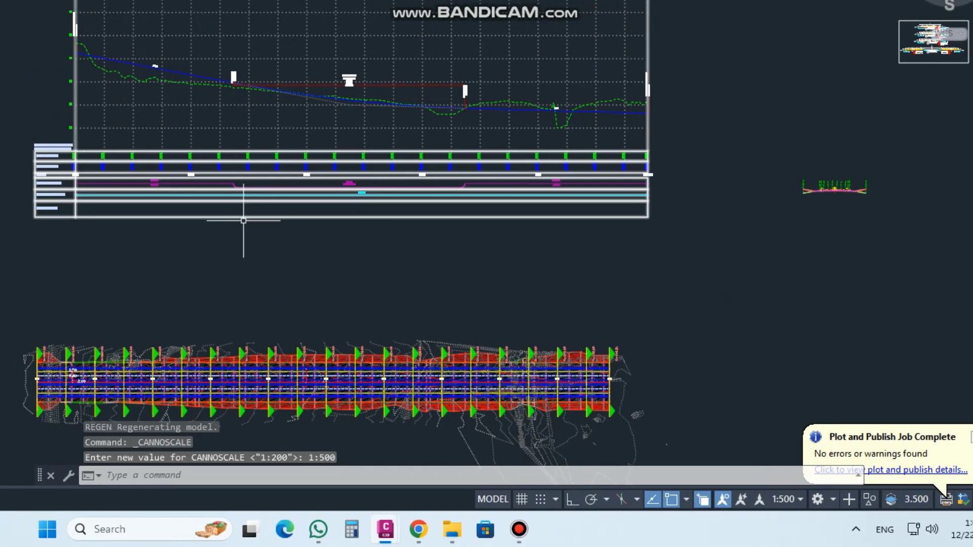
# Step: Examine the Main Road alignment in plan, its profile view and the road assembly with its slopes and offsets
pyautogui.moveTo(349, 211); pyautogui.dragTo(291, 155, button='middle')
pyautogui.scroll(10, 258, 314)
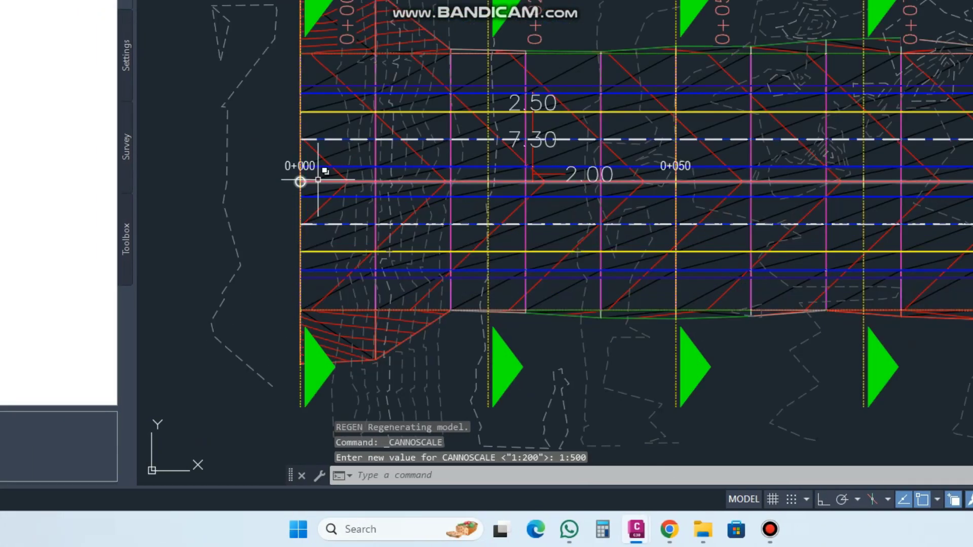
pyautogui.moveTo(331, 181)
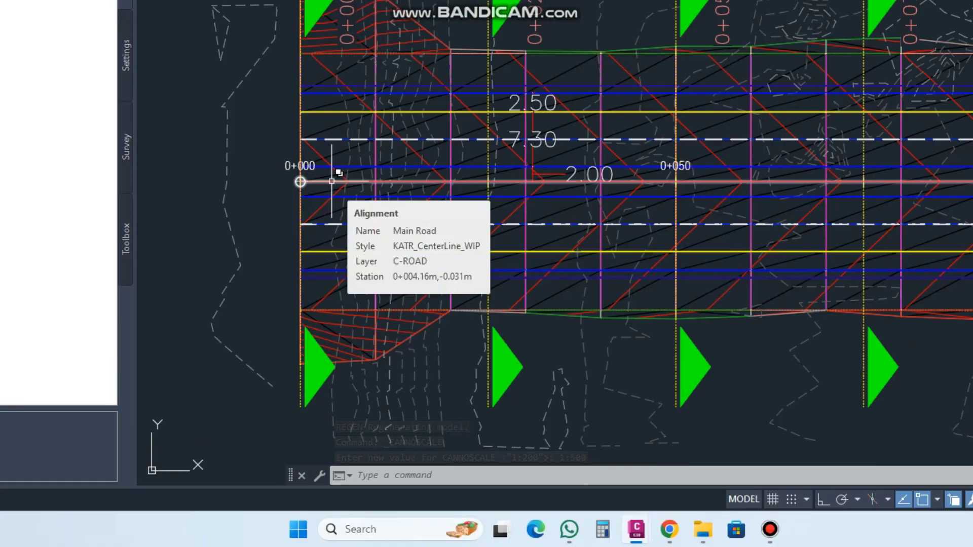
pyautogui.scroll(-6, 332, 181)
pyautogui.moveTo(438, 181); pyautogui.dragTo(437, 223, button='middle')
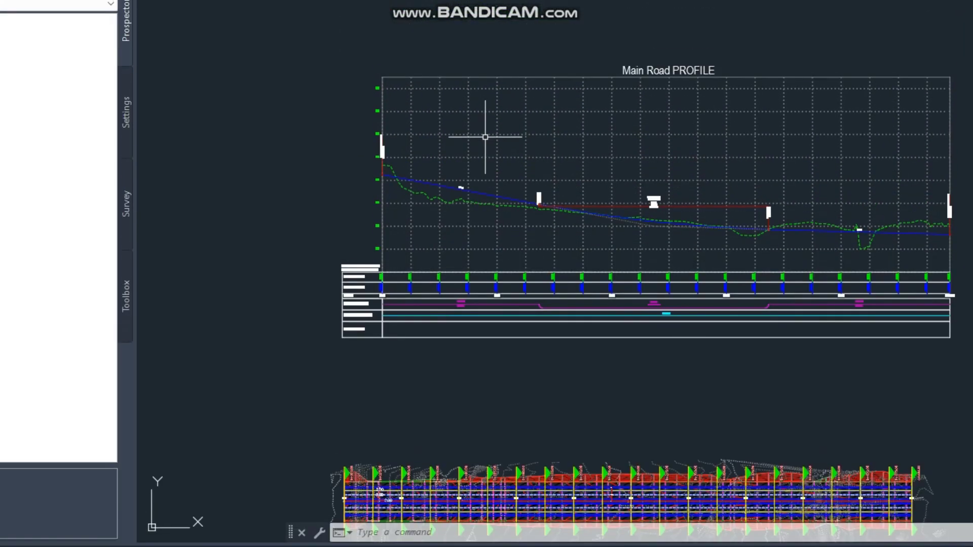
pyautogui.scroll(4, 485, 137)
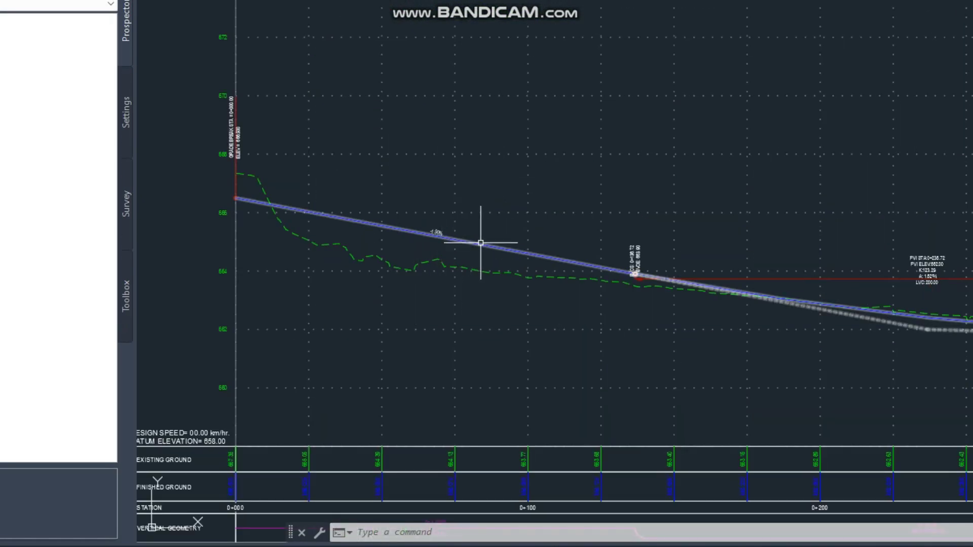
pyautogui.scroll(-8, 403, 223)
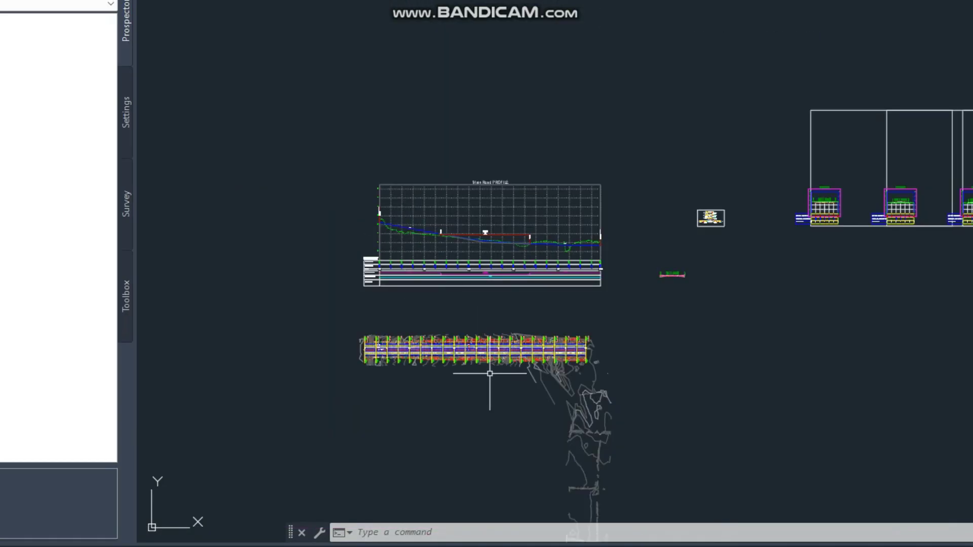
pyautogui.scroll(4, 527, 374)
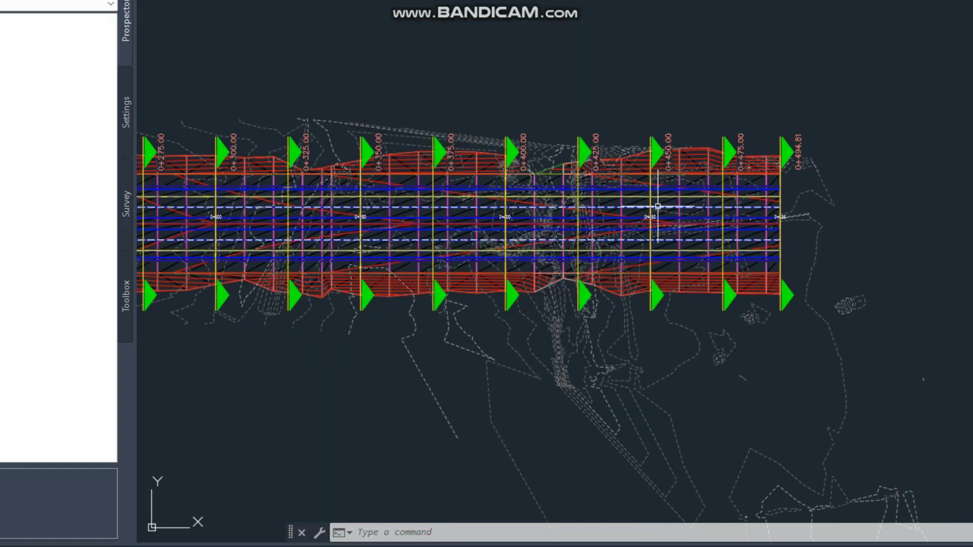
pyautogui.scroll(-4, 461, 355)
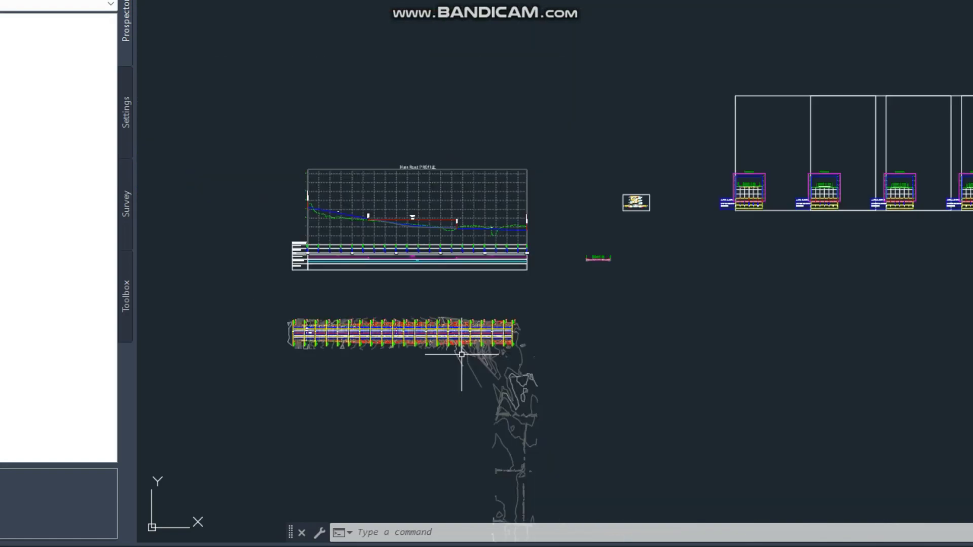
pyautogui.scroll(6, 591, 260)
pyautogui.scroll(5, 653, 245)
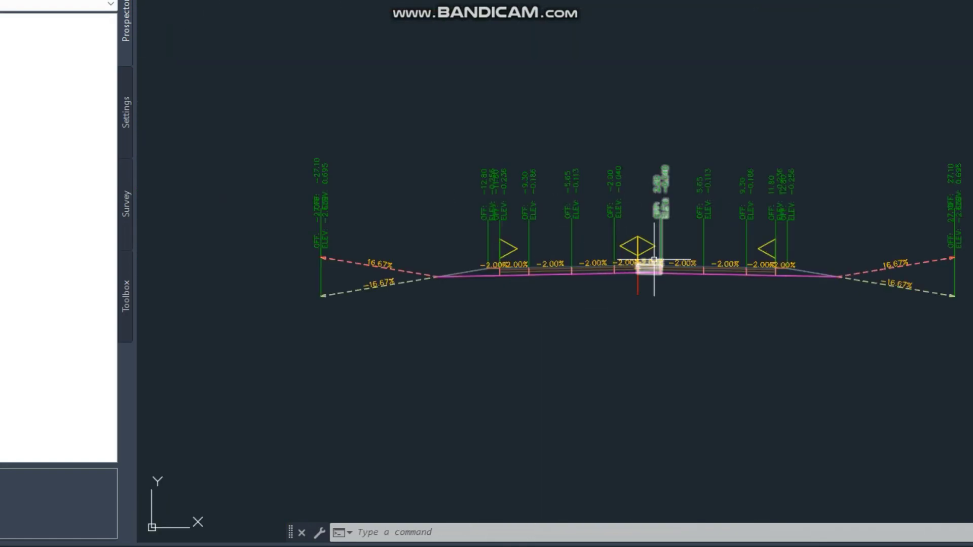
pyautogui.moveTo(699, 304); pyautogui.dragTo(671, 296, button='middle')
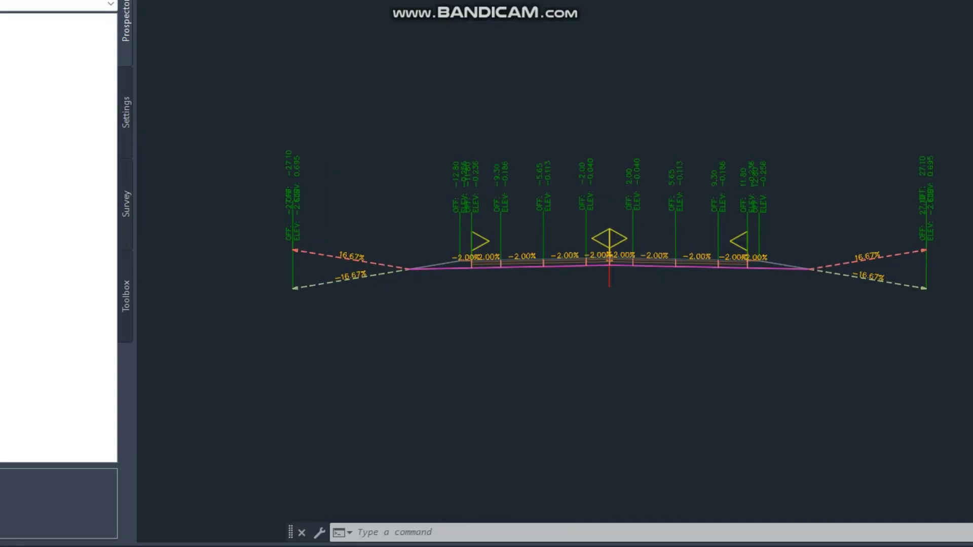
pyautogui.scroll(2, 605, 269)
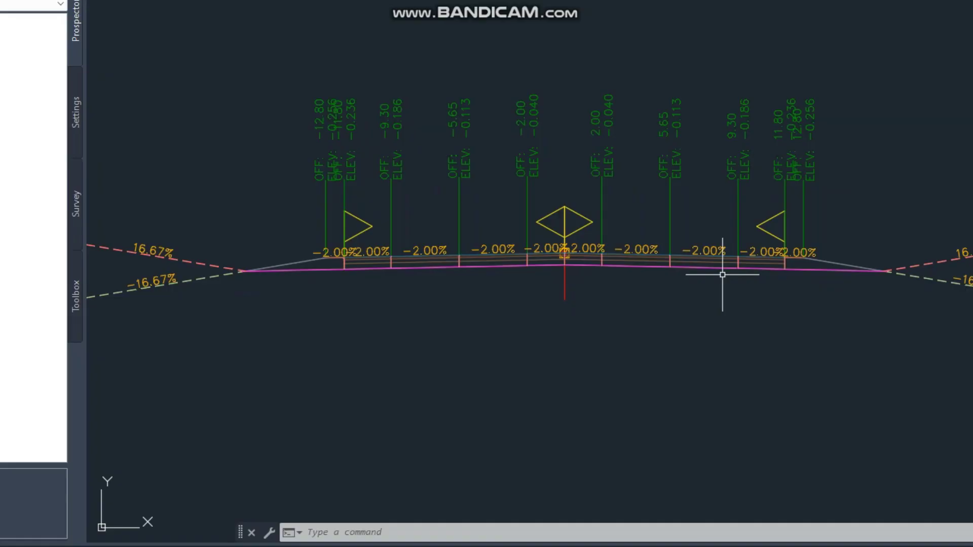
pyautogui.scroll(-7, 722, 275)
pyautogui.moveTo(320, 343); pyautogui.dragTo(522, 250, button='middle')
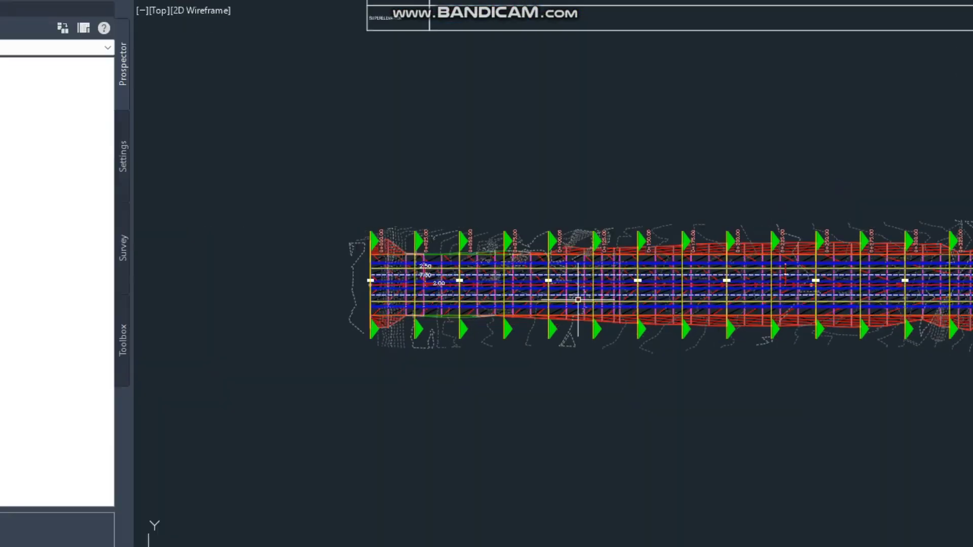
# Step: Select the M.Road Corridor in plan and open its corridor properties
pyautogui.scroll(4, 424, 223)
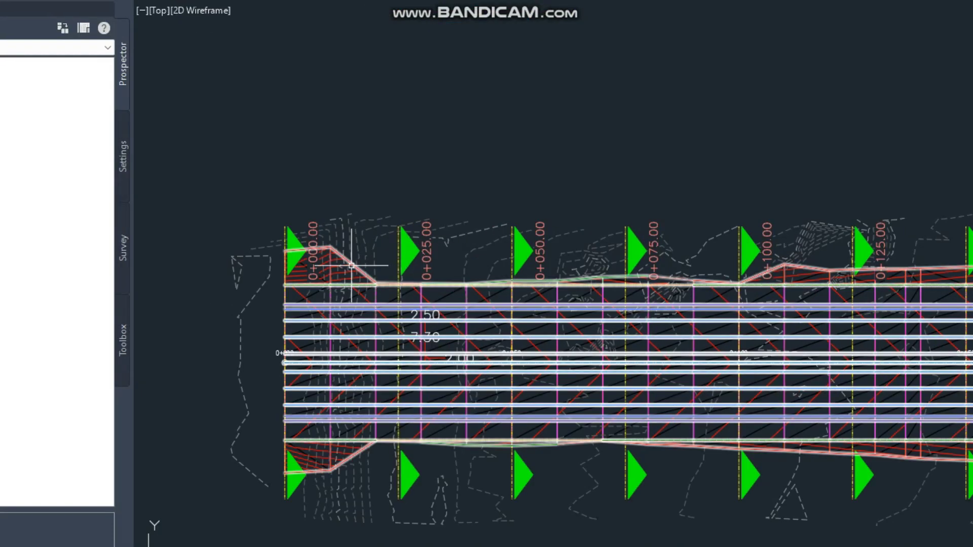
pyautogui.click(351, 265)
pyautogui.click(421, 323)
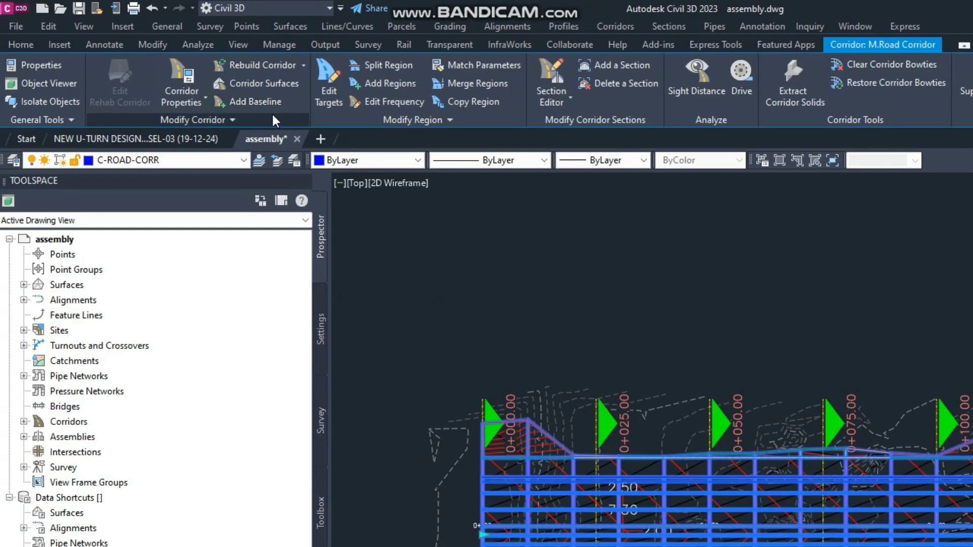
pyautogui.click(184, 71)
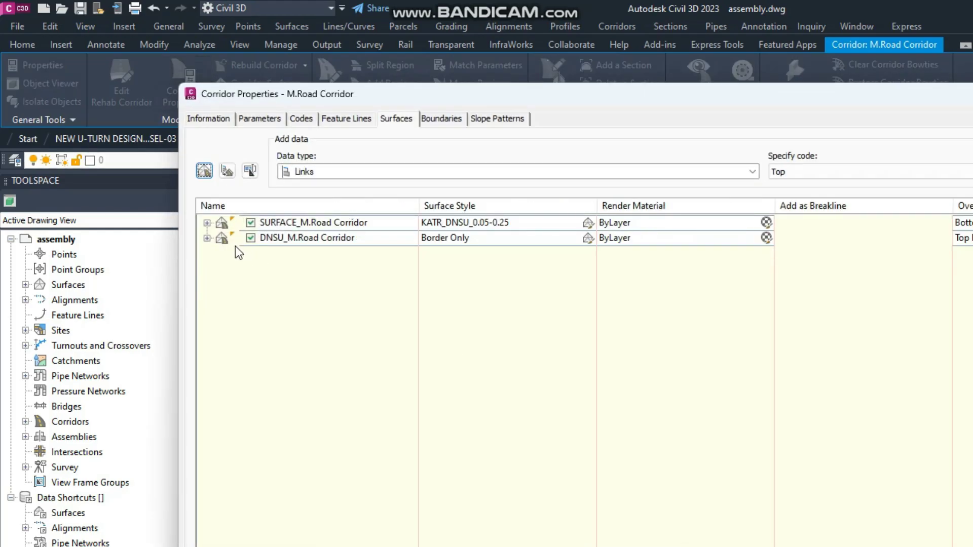
# Step: Review the corridor's general information and baseline parameters, and expand both corridor surfaces to check their link codes
pyautogui.click(211, 120)
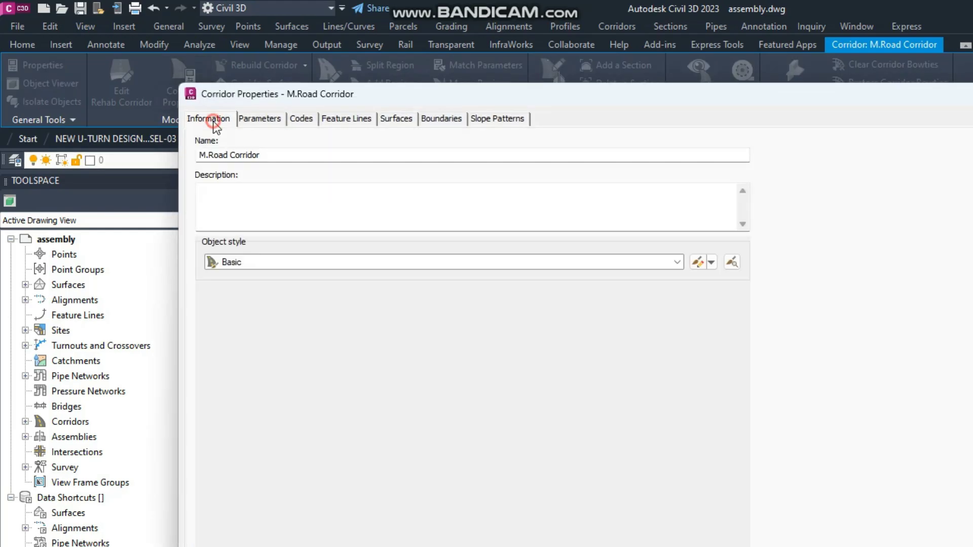
pyautogui.click(257, 120)
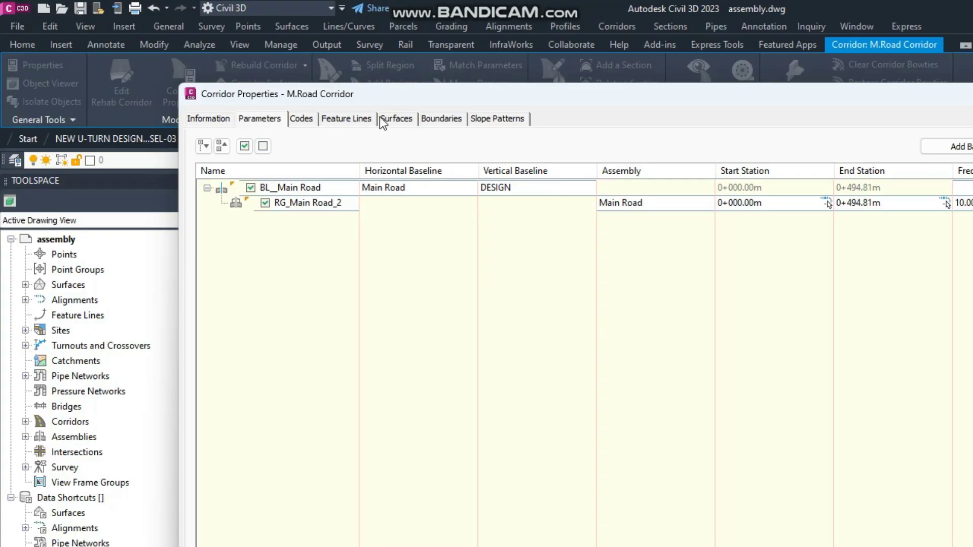
pyautogui.click(391, 118)
pyautogui.click(207, 221)
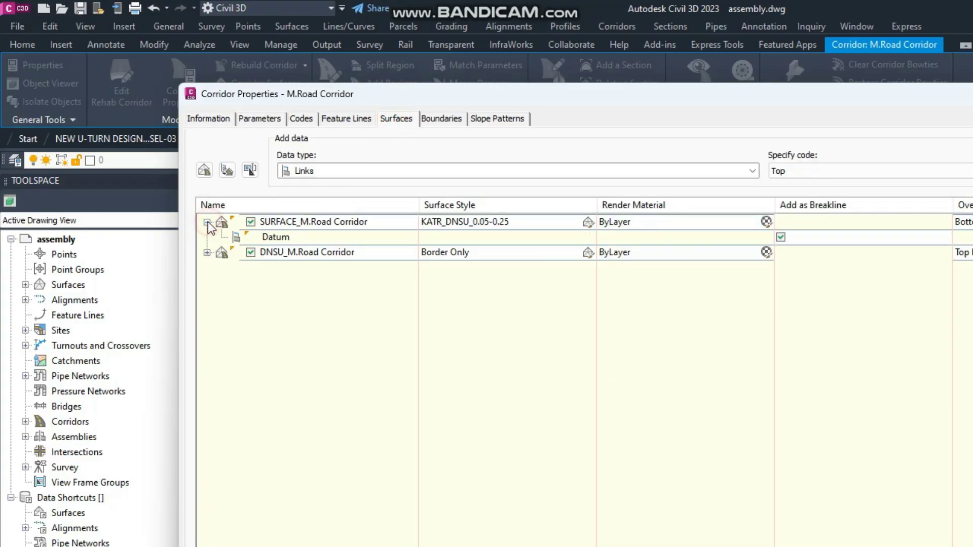
pyautogui.click(206, 252)
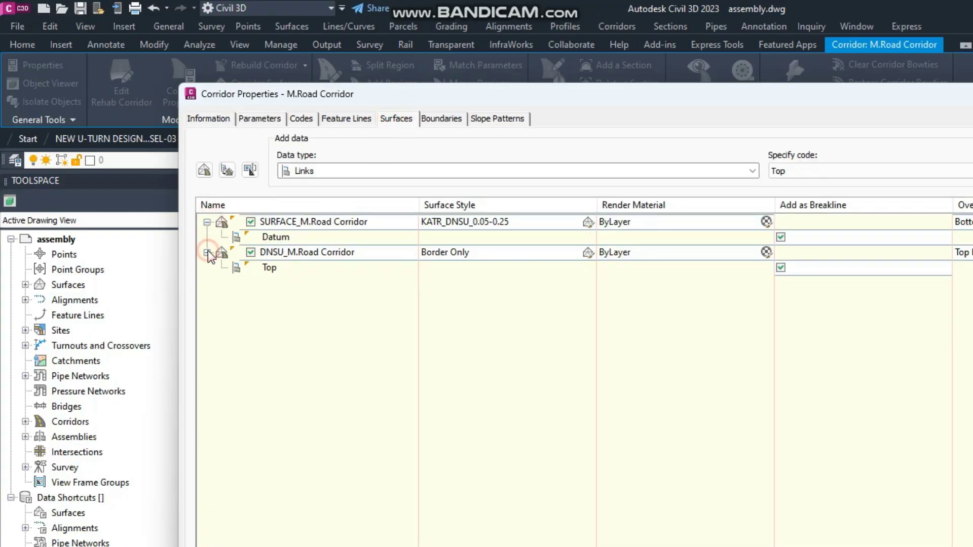
pyautogui.click(281, 252)
pyautogui.click(280, 252)
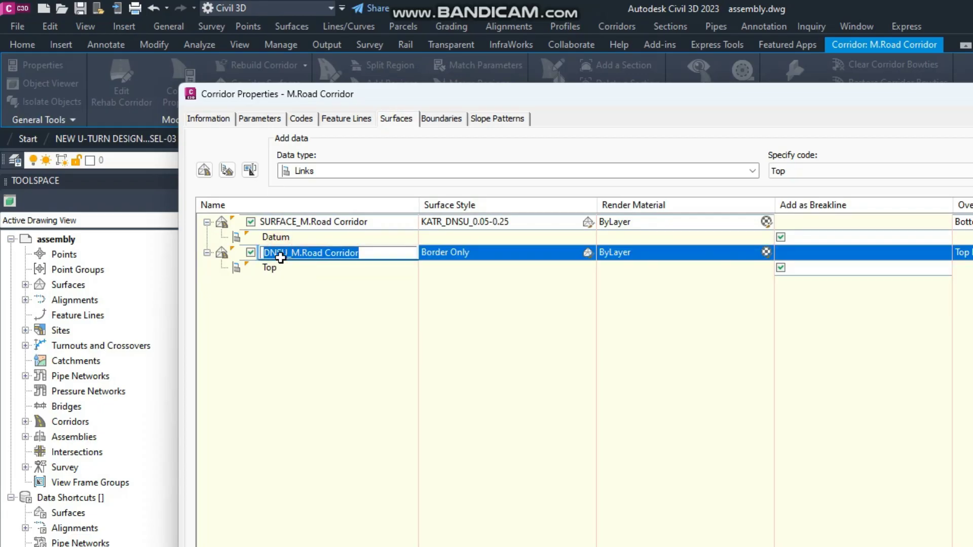
pyautogui.click(282, 257)
pyautogui.click(248, 251)
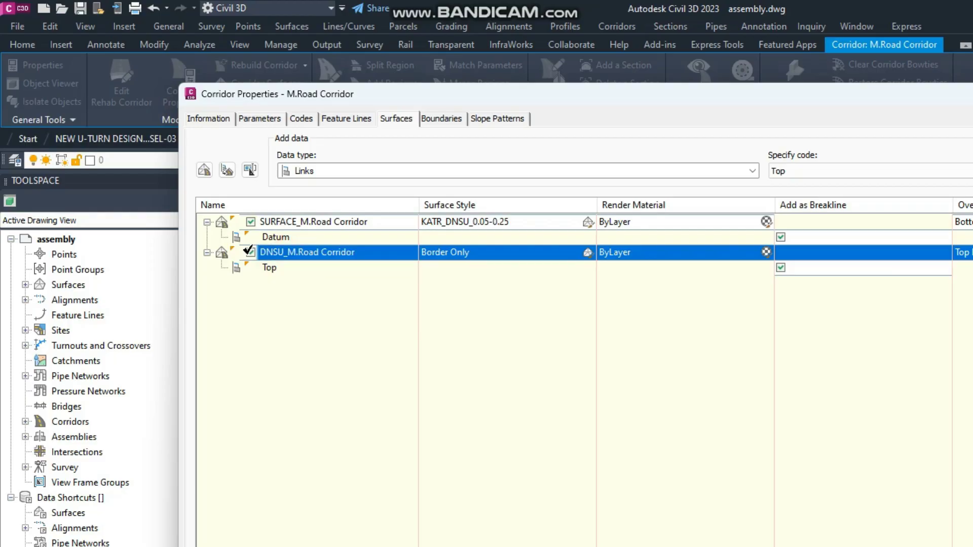
pyautogui.press('Down')
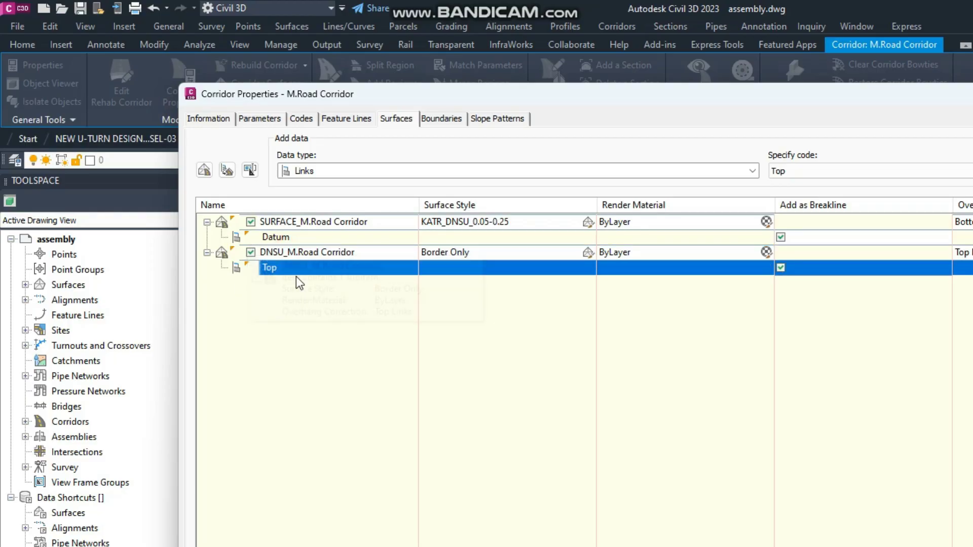
pyautogui.click(278, 252)
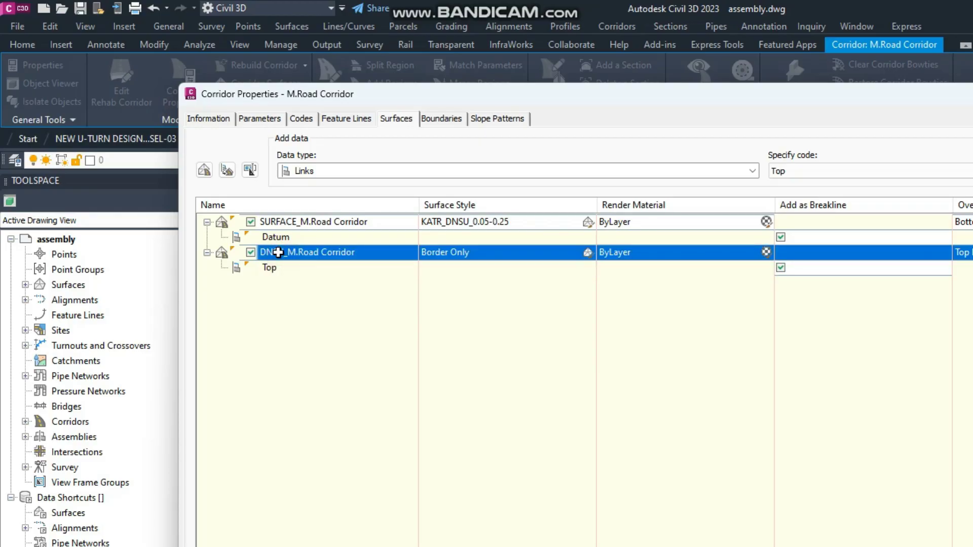
pyautogui.rightClick(286, 253)
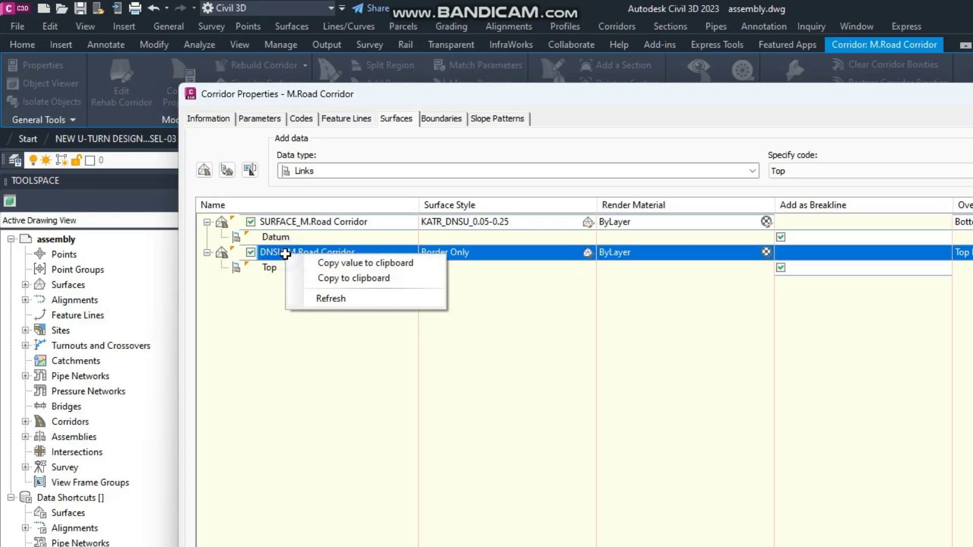
pyautogui.click(269, 255)
pyautogui.click(267, 256)
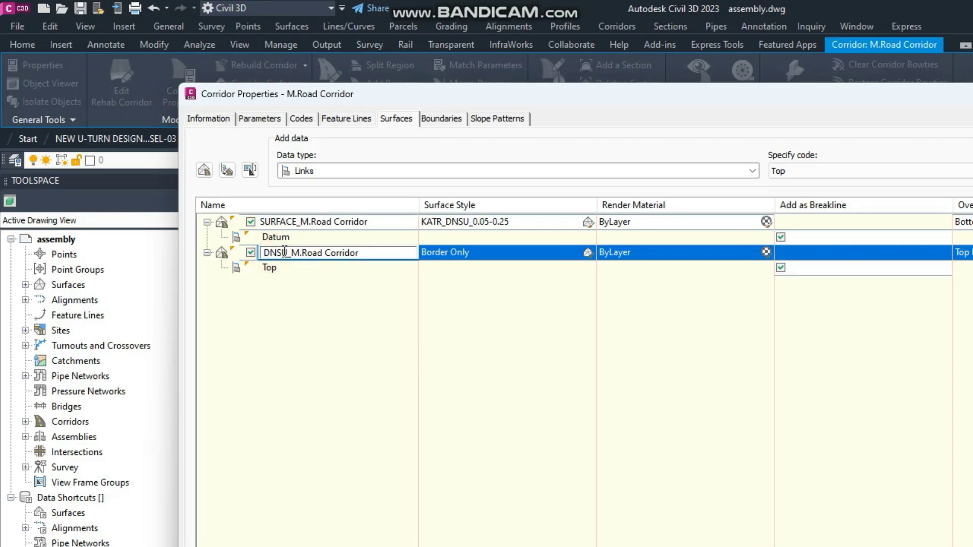
pyautogui.press('Return')
pyautogui.press('Down')
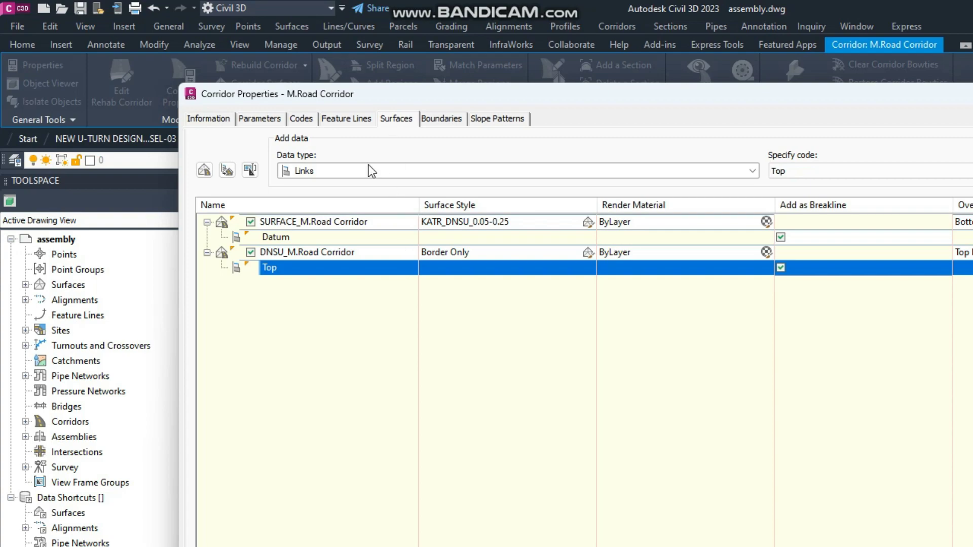
# Step: Delete the DNSU_M.Road Corridor surface from the corridor and apply the change
pyautogui.click(285, 253)
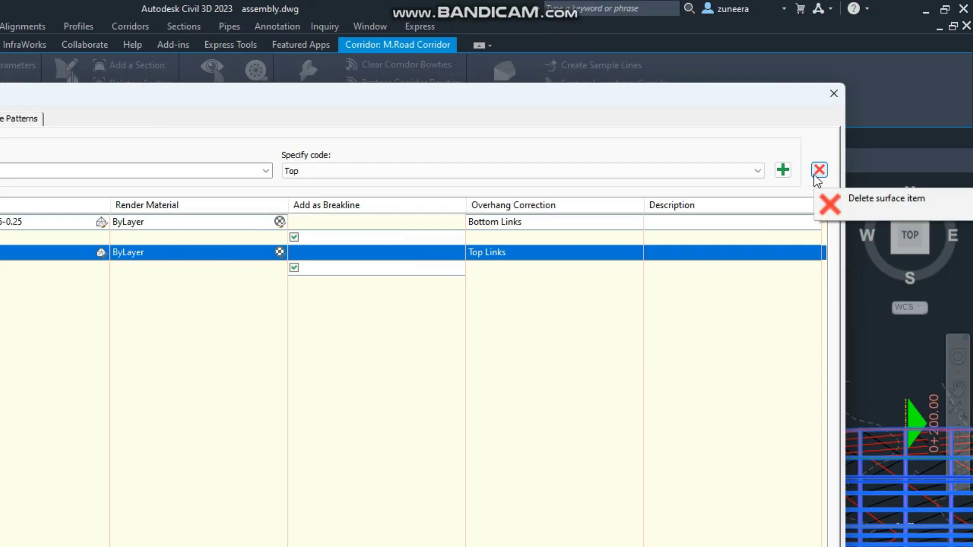
pyautogui.click(819, 170)
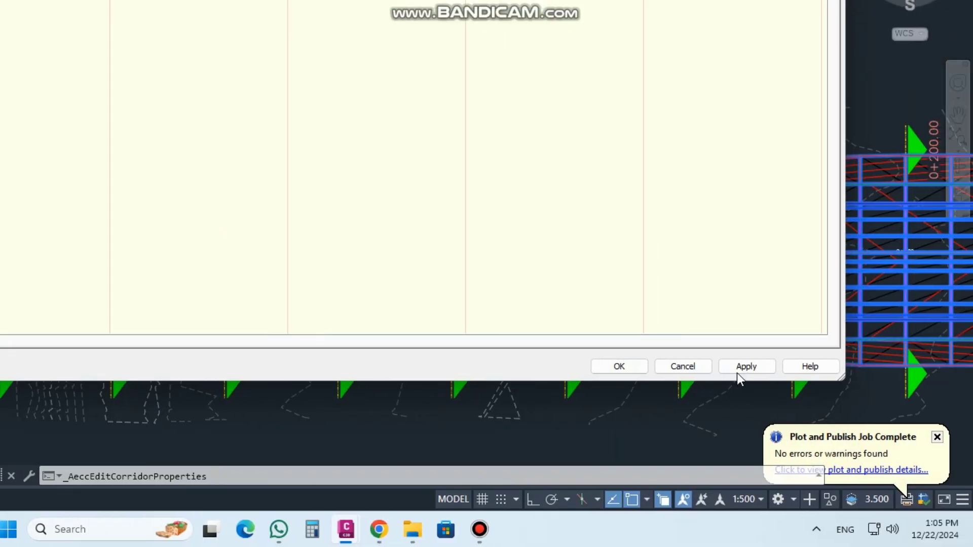
pyautogui.click(739, 366)
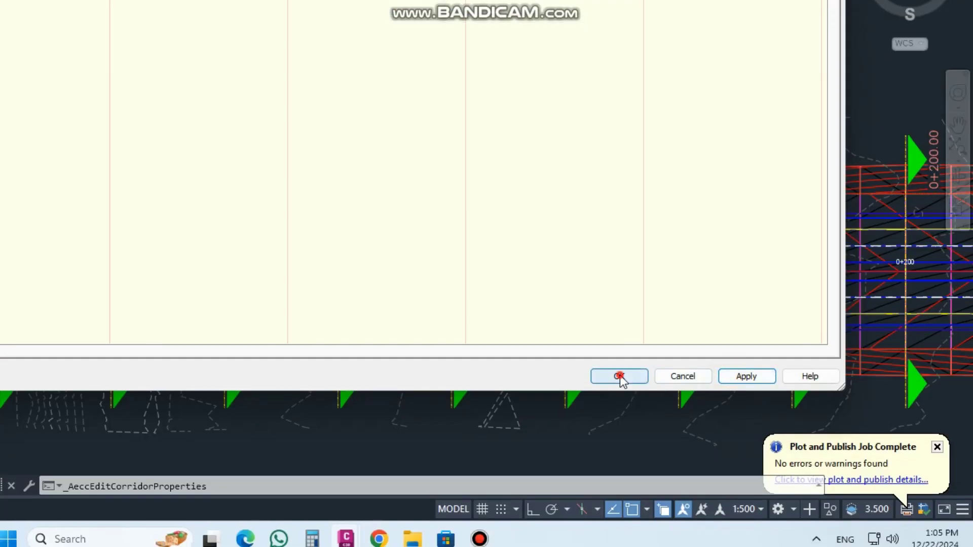
pyautogui.click(621, 379)
pyautogui.click(314, 262)
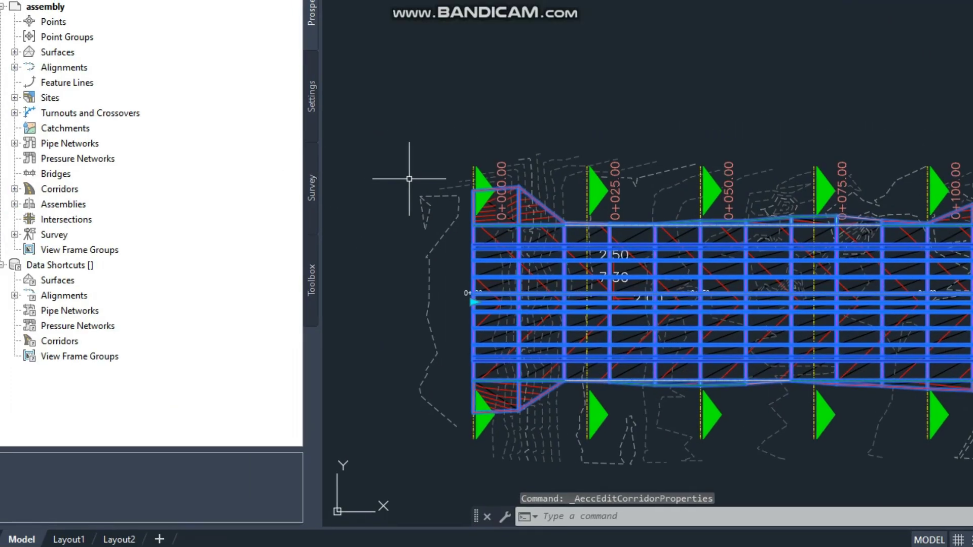
# Step: Clear the corridor selection and examine the cross-section view at station 0+000.00
pyautogui.scroll(-5, 510, 216)
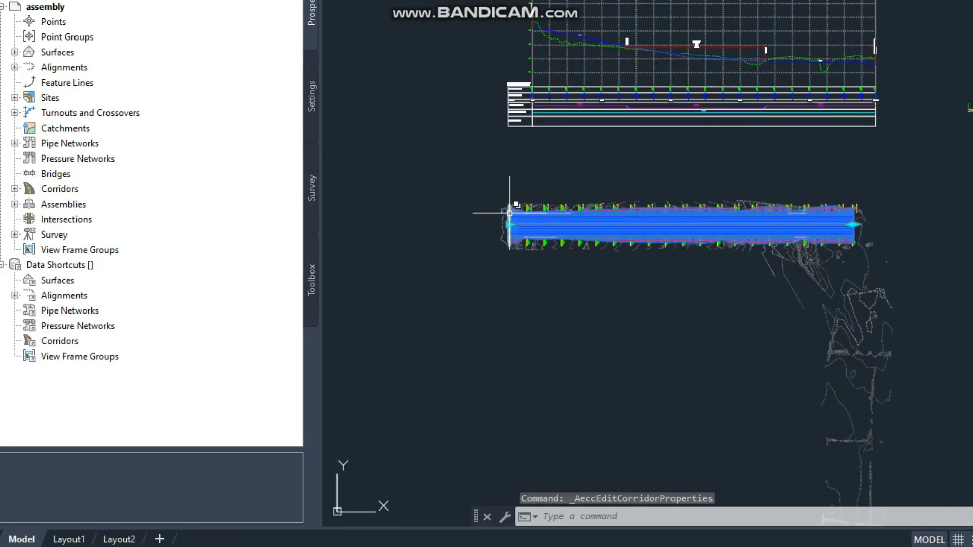
pyautogui.scroll(6, 797, 108)
pyautogui.scroll(4, 720, 292)
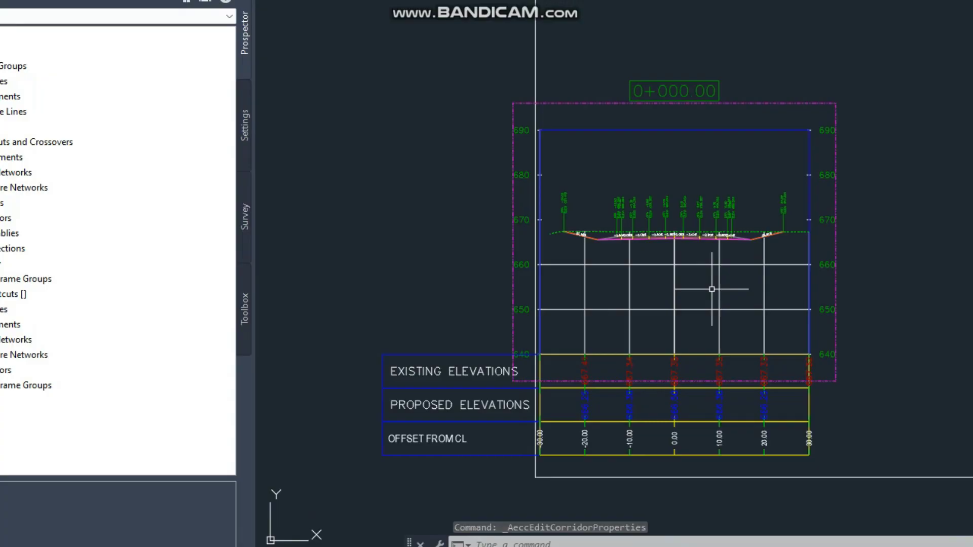
pyautogui.scroll(-8, 710, 287)
pyautogui.press('Escape')
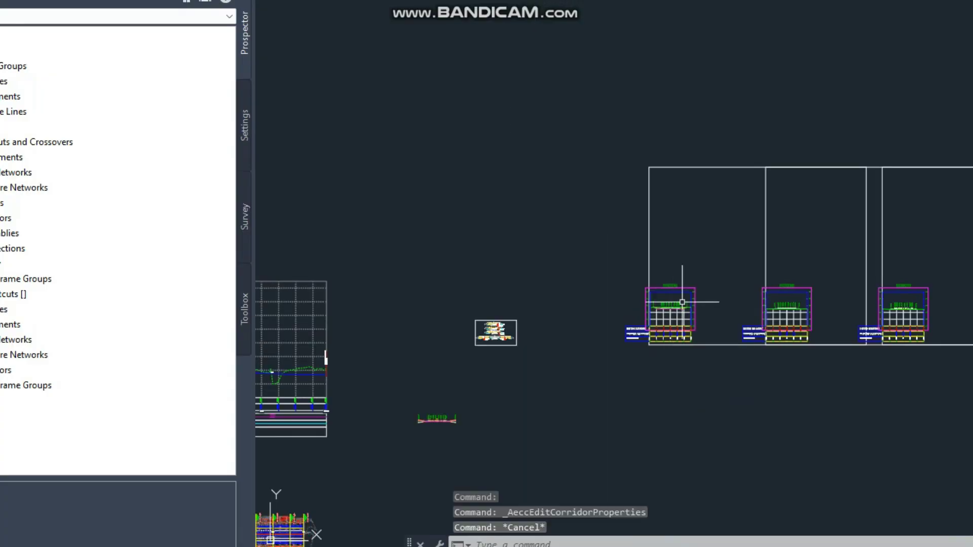
pyautogui.scroll(7, 676, 320)
pyautogui.scroll(-5, 675, 319)
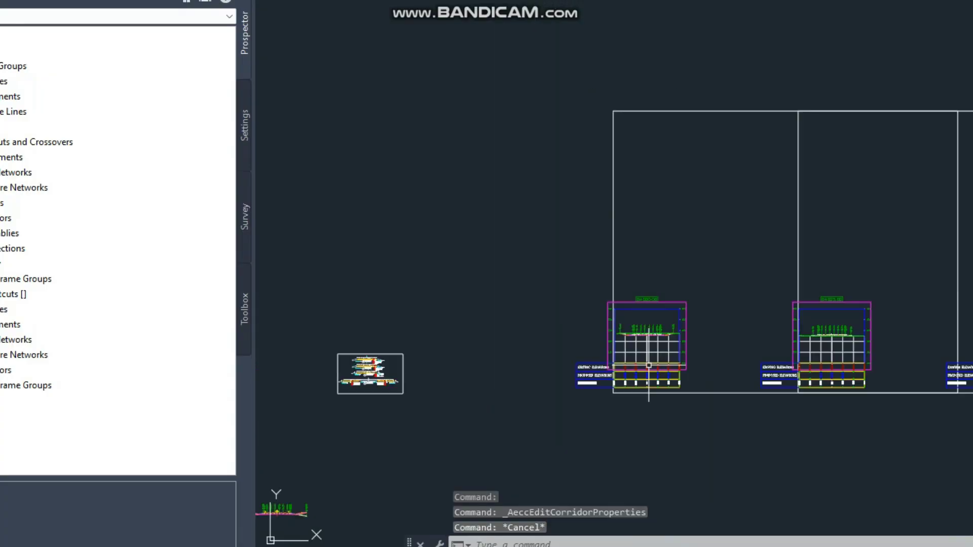
# Step: Update the section view group layout from the Main Road 0+000.00 section view and clear the selection
pyautogui.click(655, 346)
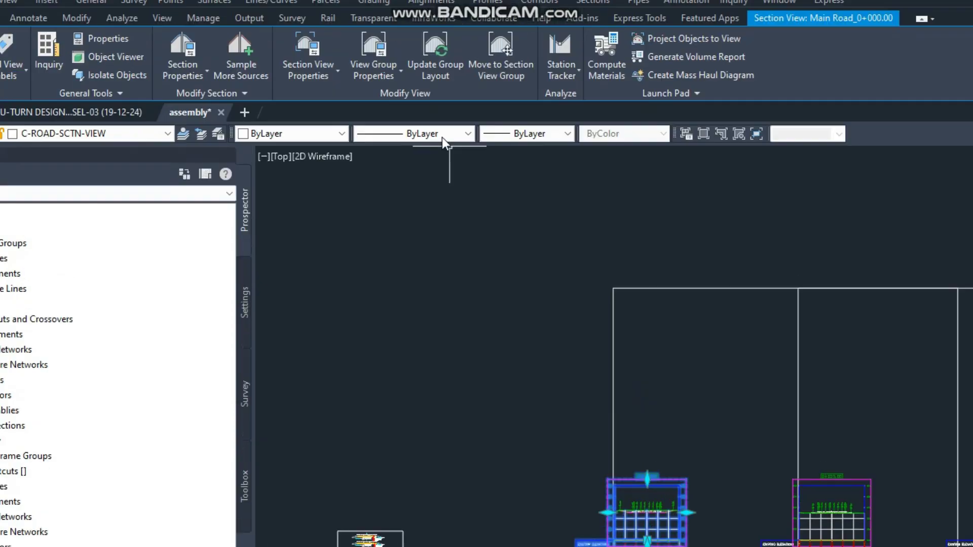
pyautogui.click(435, 84)
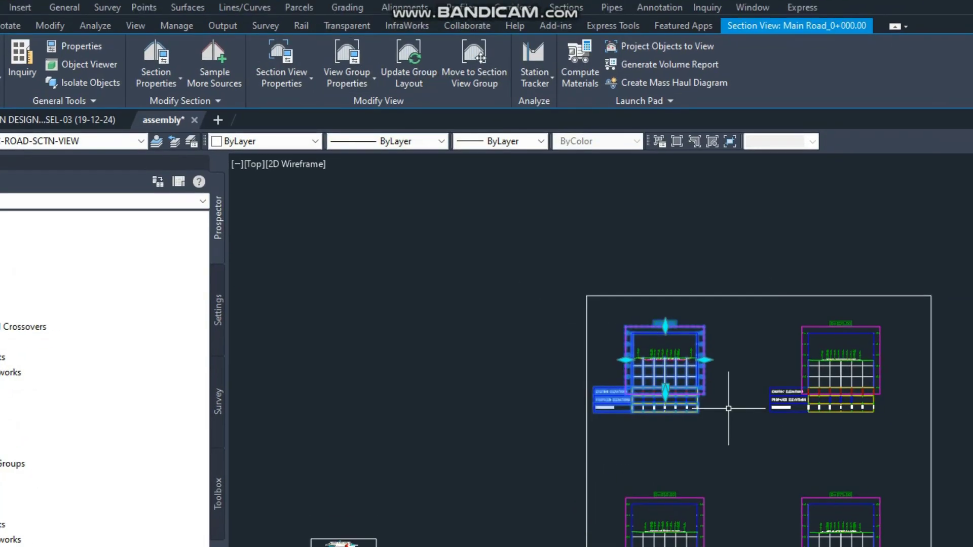
pyautogui.scroll(2, 715, 387)
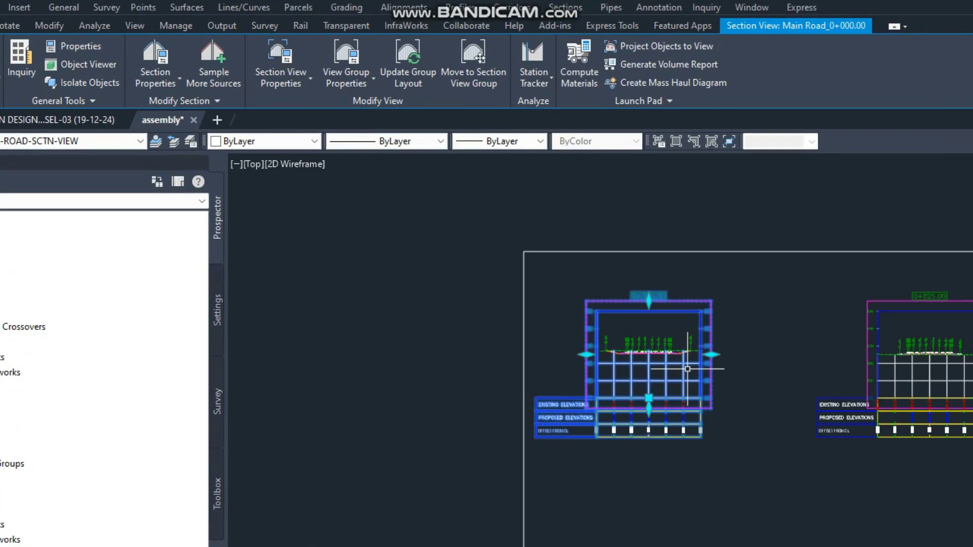
pyautogui.scroll(2, 687, 369)
pyautogui.press('Escape')
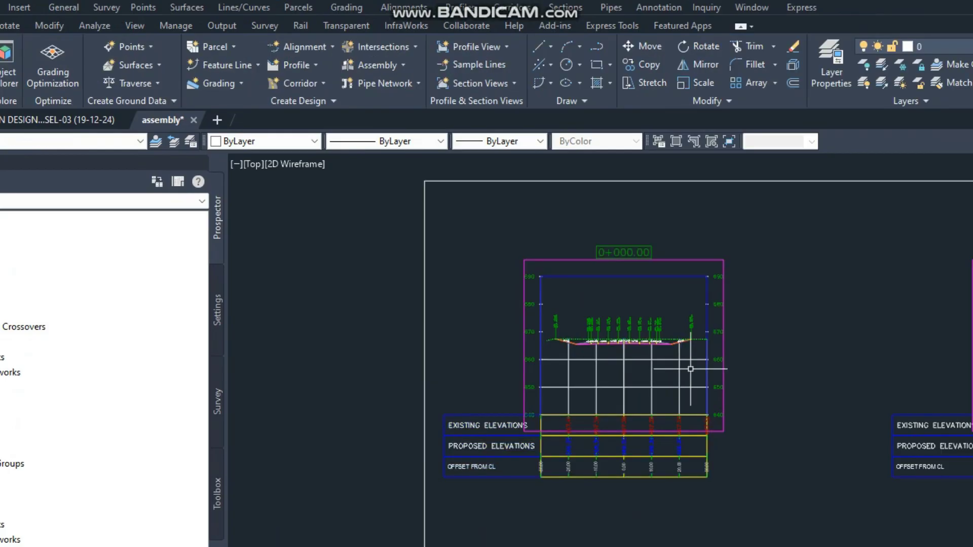
# Step: Examine the 0+000.00 cross section's slopes, pavement layers, offset and elevation labels, and surrounding grid
pyautogui.scroll(5, 621, 320)
pyautogui.scroll(-5, 680, 337)
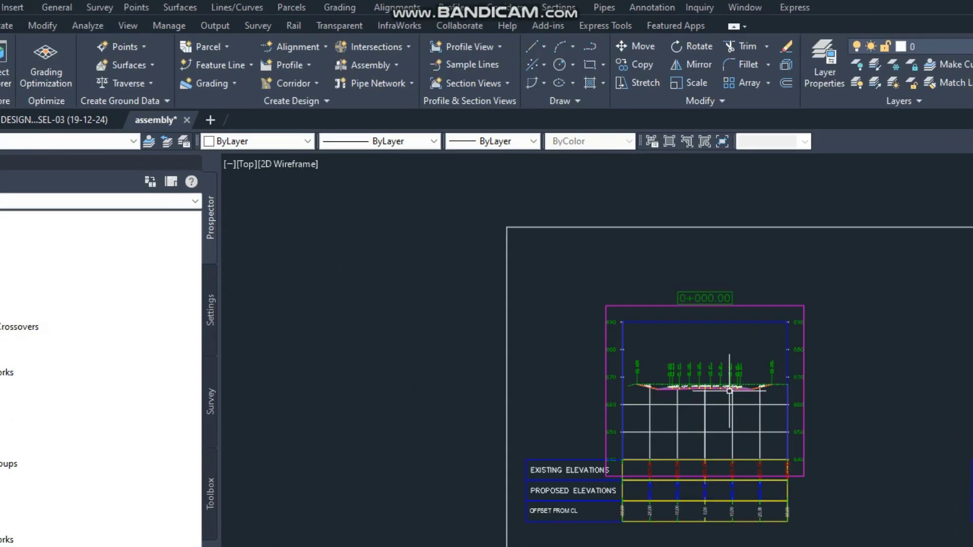
pyautogui.scroll(5, 705, 405)
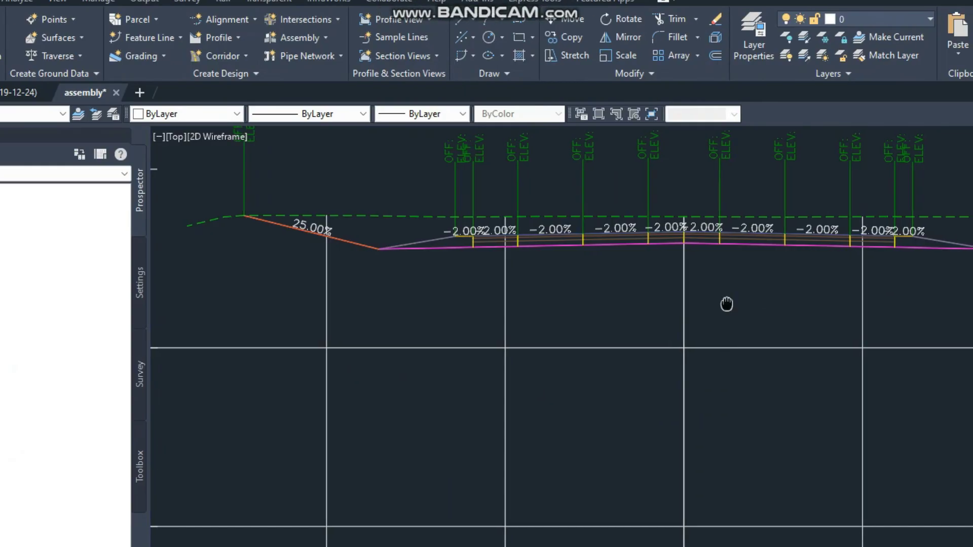
pyautogui.moveTo(727, 304); pyautogui.dragTo(696, 439, button='middle')
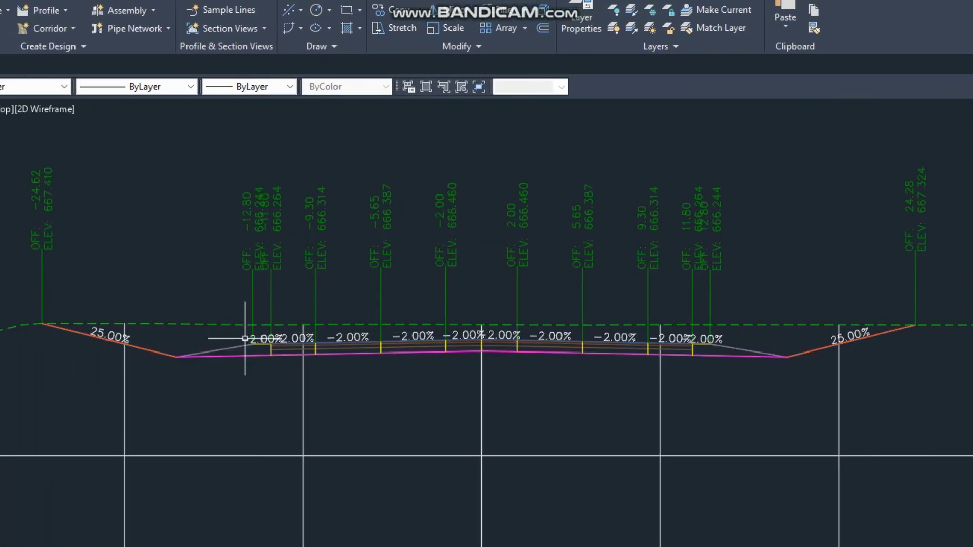
pyautogui.scroll(2, 623, 347)
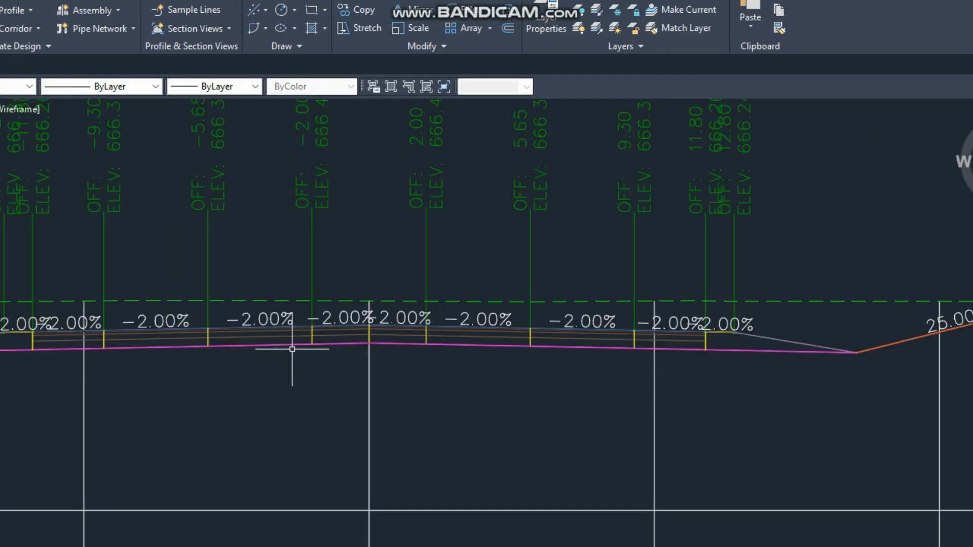
pyautogui.scroll(-4, 639, 348)
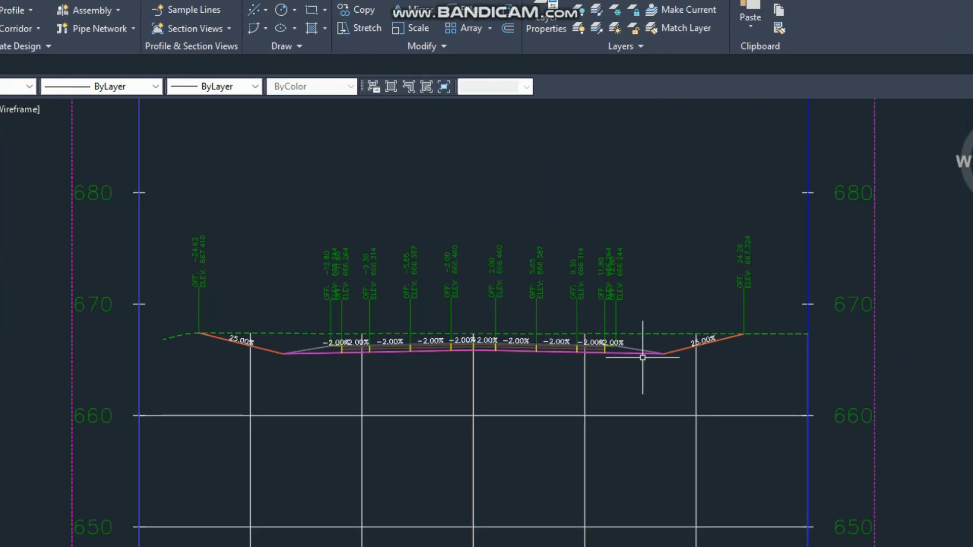
pyautogui.moveTo(672, 352)
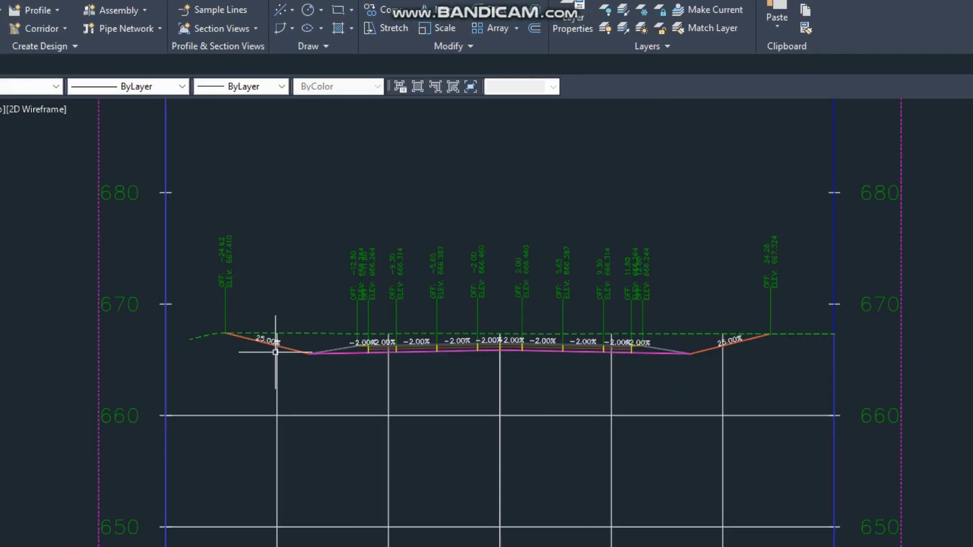
pyautogui.scroll(-3, 528, 342)
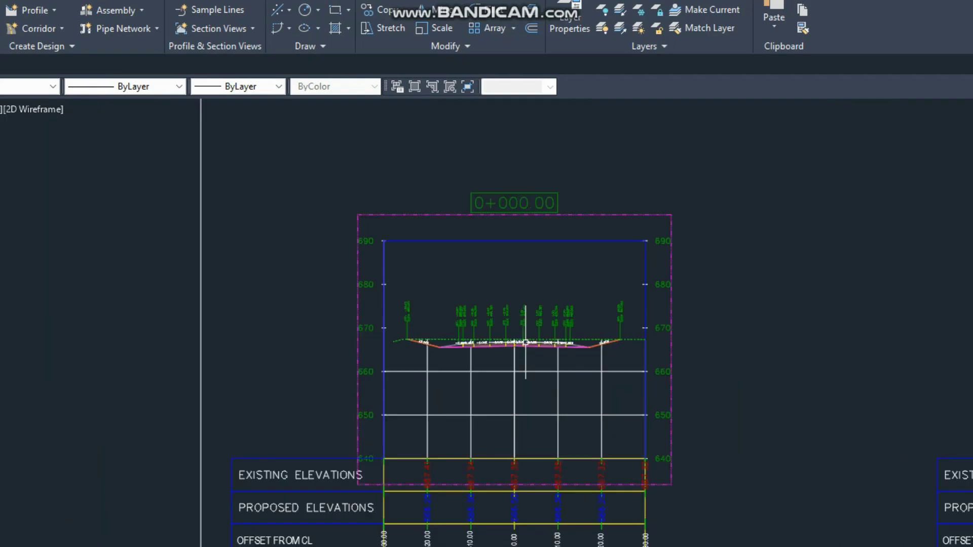
pyautogui.moveTo(574, 337); pyautogui.dragTo(521, 343, button='middle')
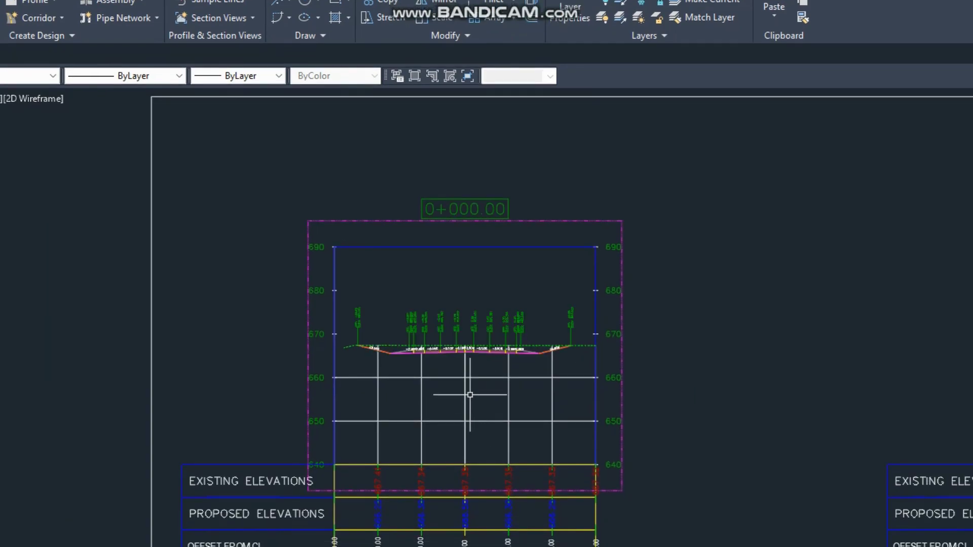
pyautogui.click(463, 392)
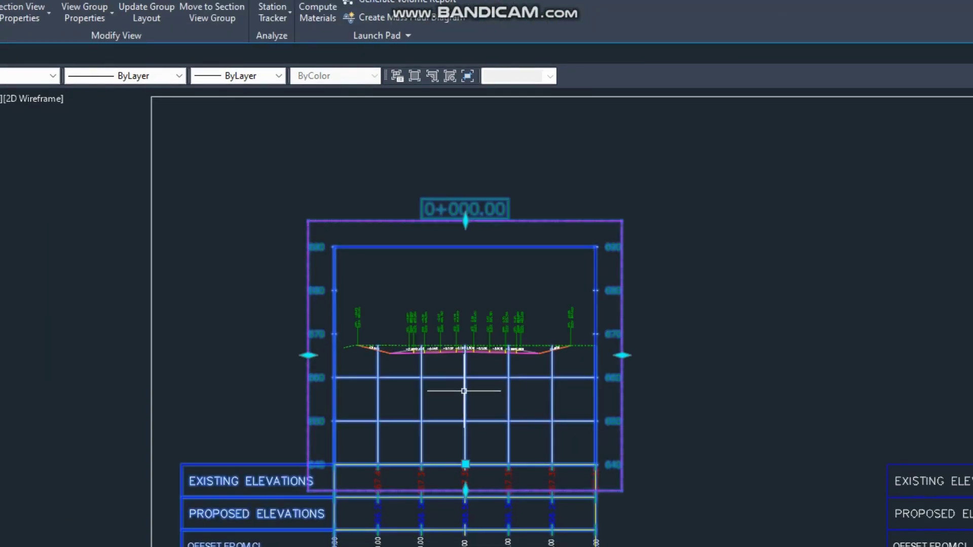
pyautogui.press('Escape')
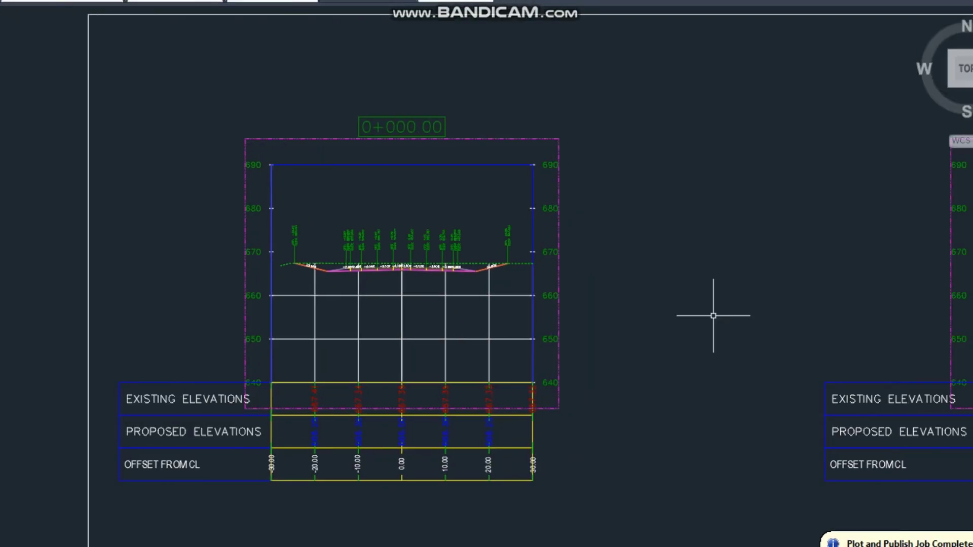
# Step: Open the Road Section view style for editing from the section view group properties of the 0+000.00 view
pyautogui.click(400, 307)
pyautogui.rightClick(399, 310)
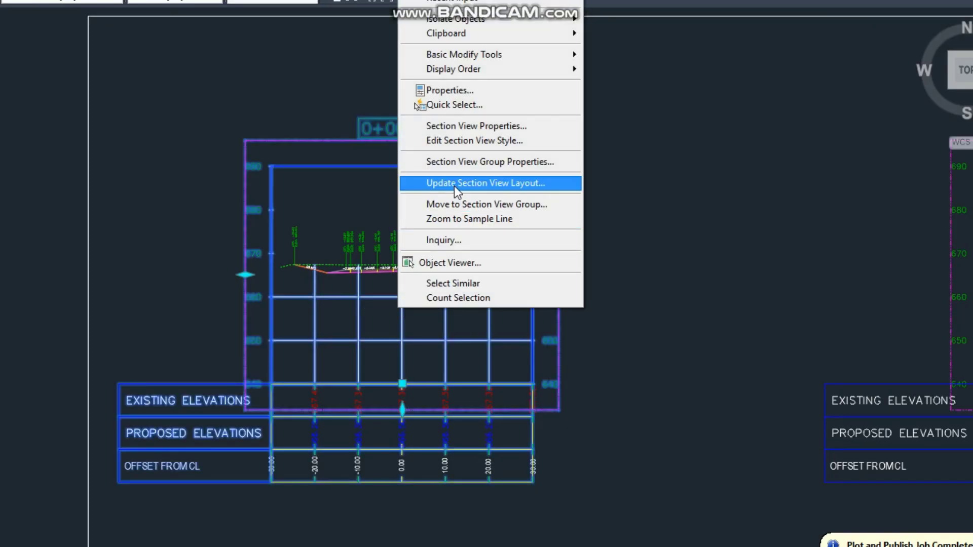
pyautogui.click(455, 163)
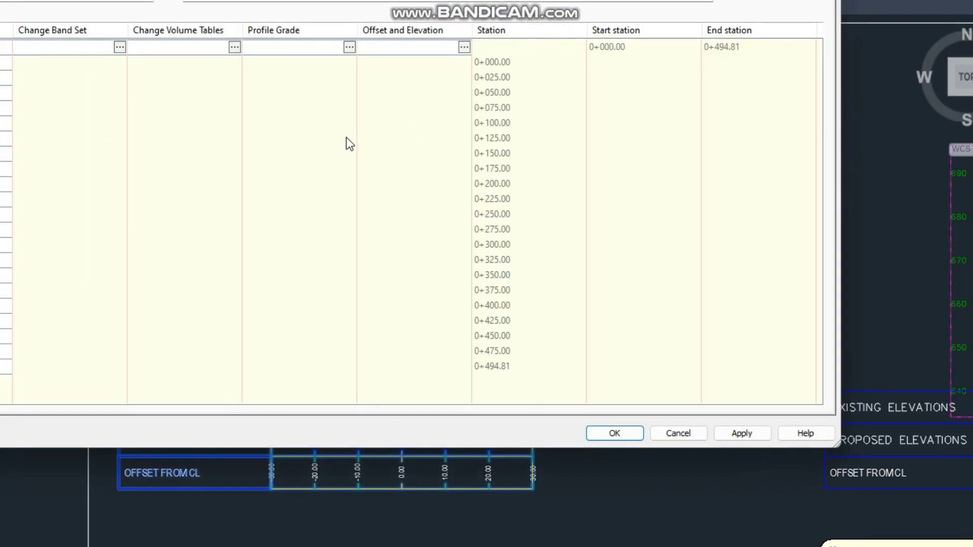
pyautogui.click(358, 194)
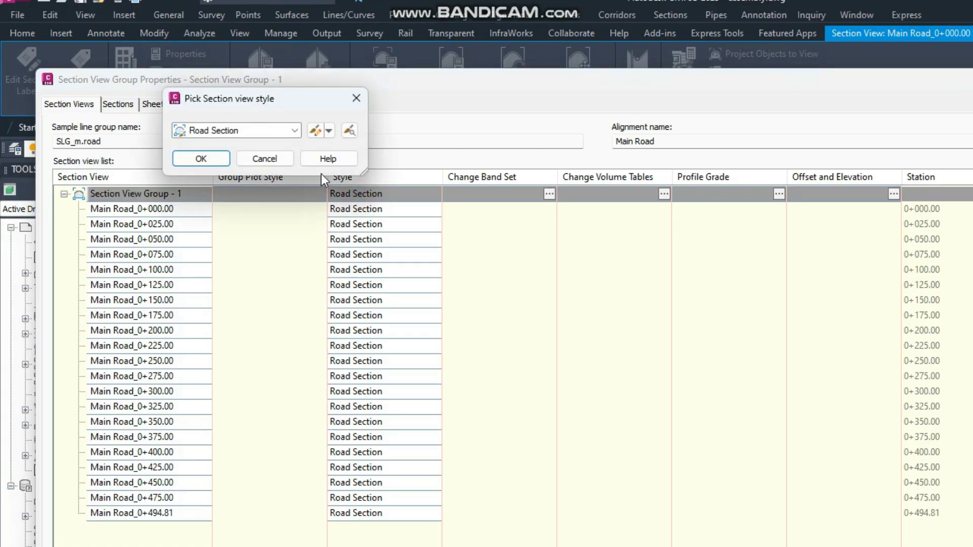
pyautogui.click(314, 138)
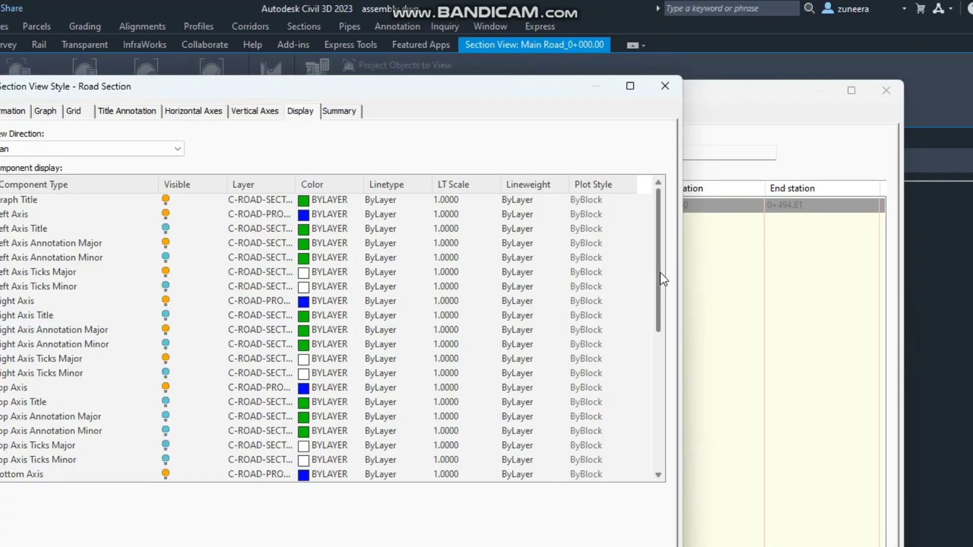
# Step: Hide the drafting buffer outline and the major vertical and horizontal grid in the Road Section style
pyautogui.moveTo(660, 273); pyautogui.dragTo(657, 412)
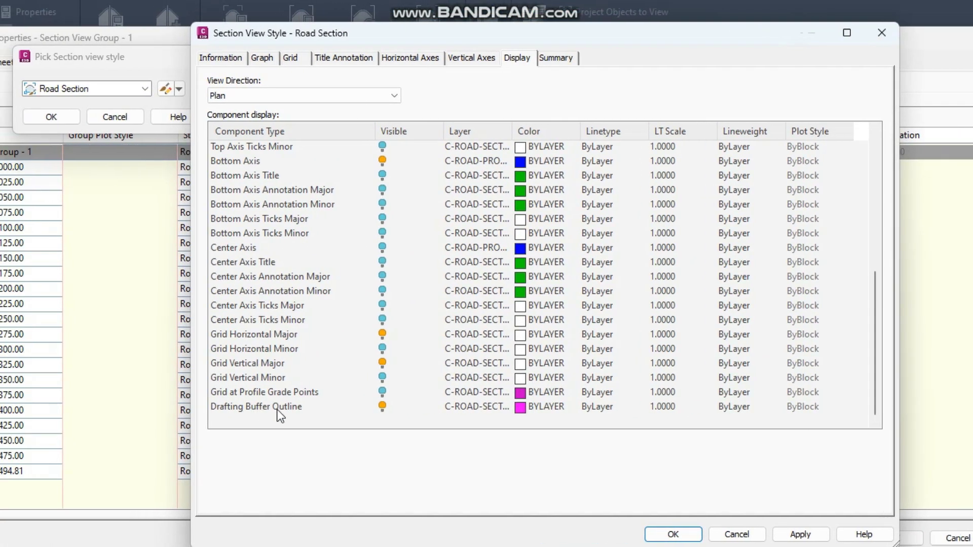
pyautogui.click(387, 405)
pyautogui.click(383, 406)
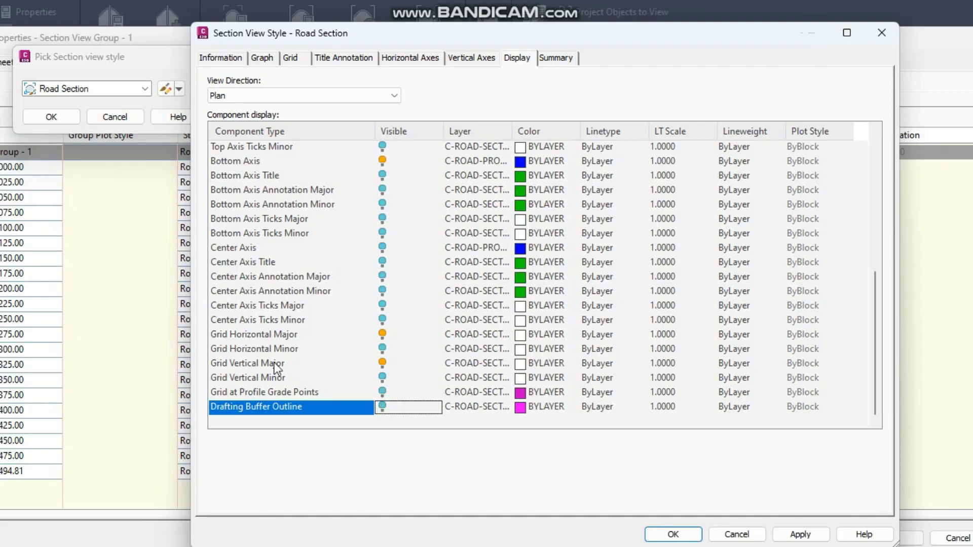
pyautogui.click(382, 363)
pyautogui.click(382, 334)
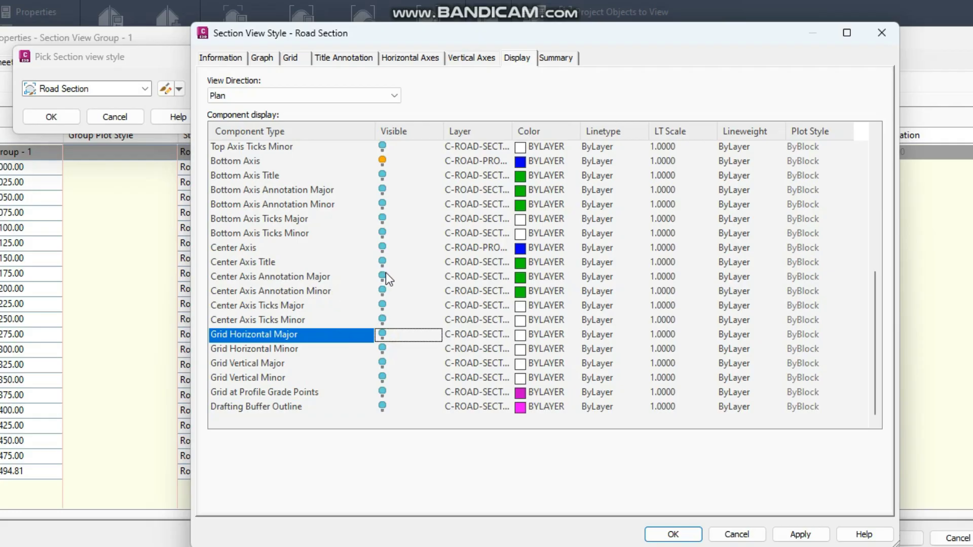
# Step: Hide the right axis, its major annotation and its major ticks, and apply the edited style to Section View Group - 1
pyautogui.scroll(2, 372, 266)
pyautogui.scroll(3, 309, 257)
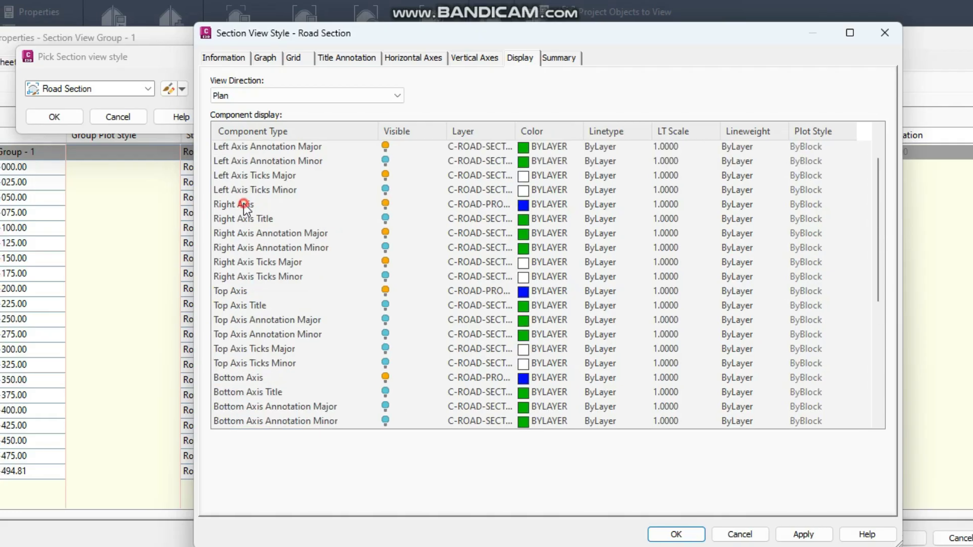
pyautogui.click(243, 204)
pyautogui.click(386, 204)
pyautogui.click(386, 234)
pyautogui.click(386, 261)
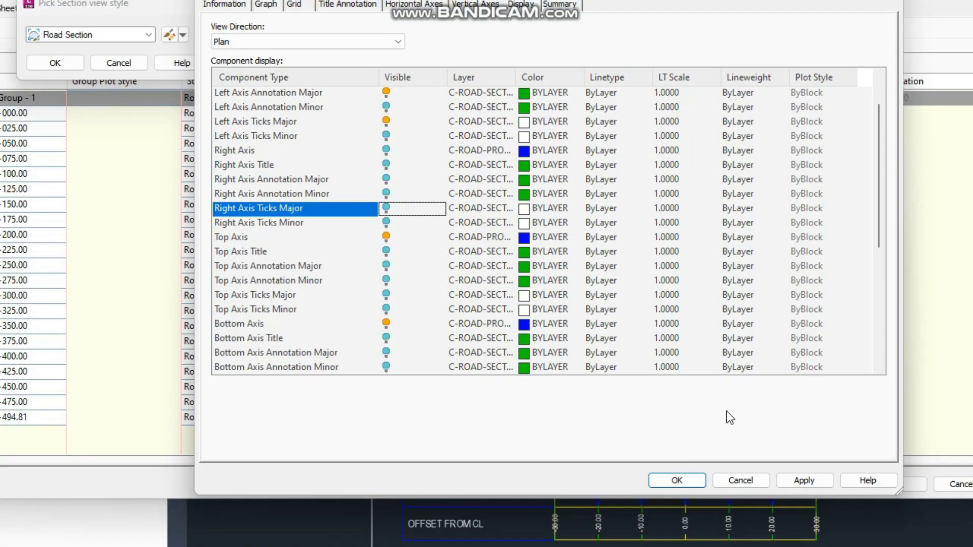
pyautogui.click(817, 536)
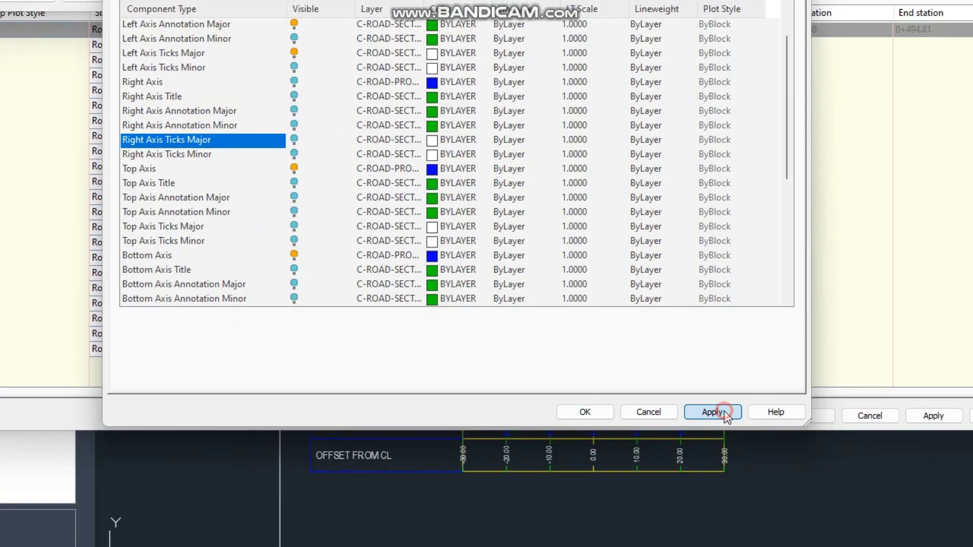
pyautogui.click(585, 412)
pyautogui.click(201, 141)
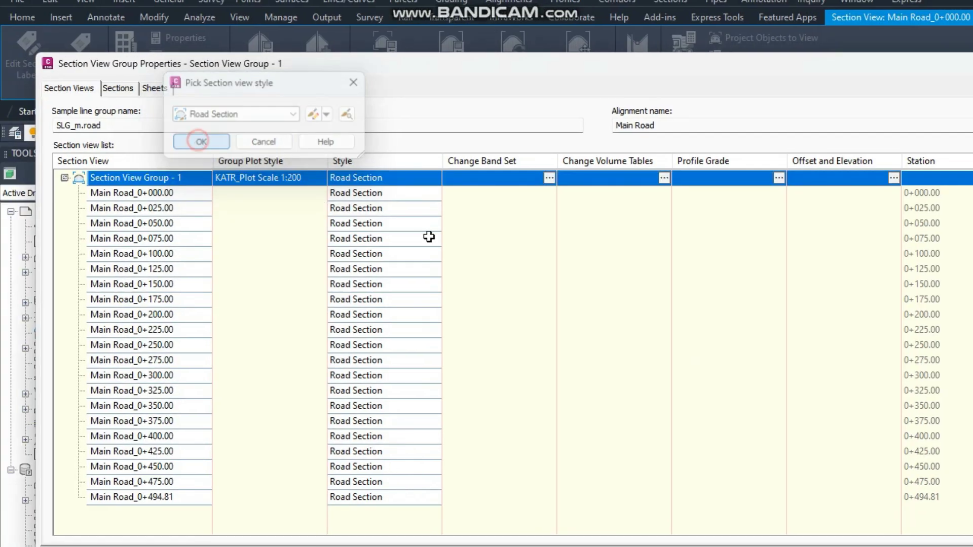
pyautogui.click(731, 411)
pyautogui.click(593, 408)
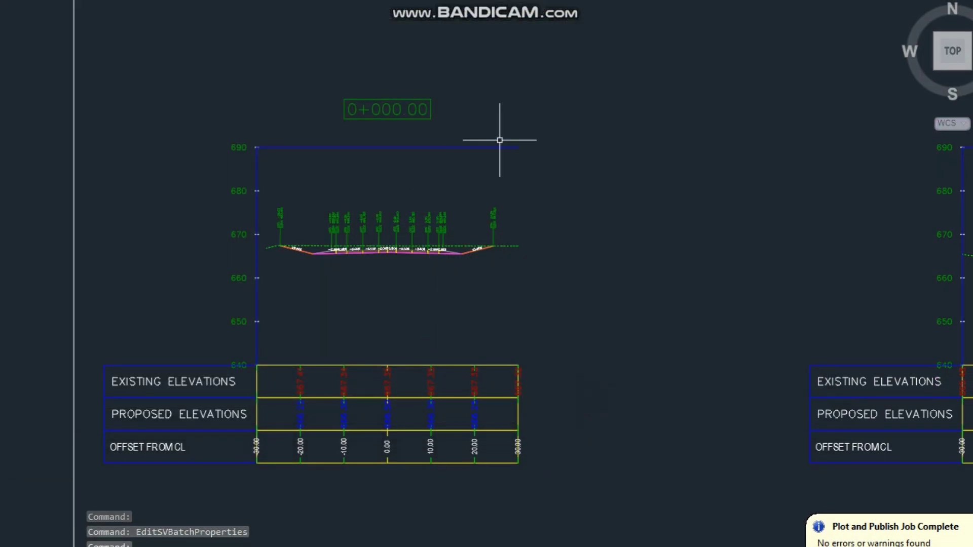
# Step: Reopen the Road Section style for editing through the properties of Section View Group - 1
pyautogui.click(356, 147)
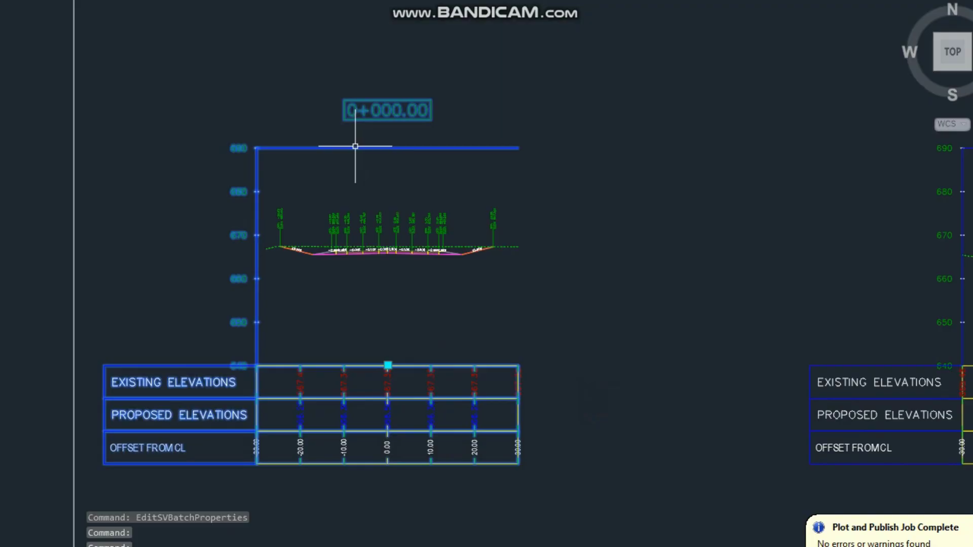
pyautogui.rightClick(354, 145)
pyautogui.click(439, 336)
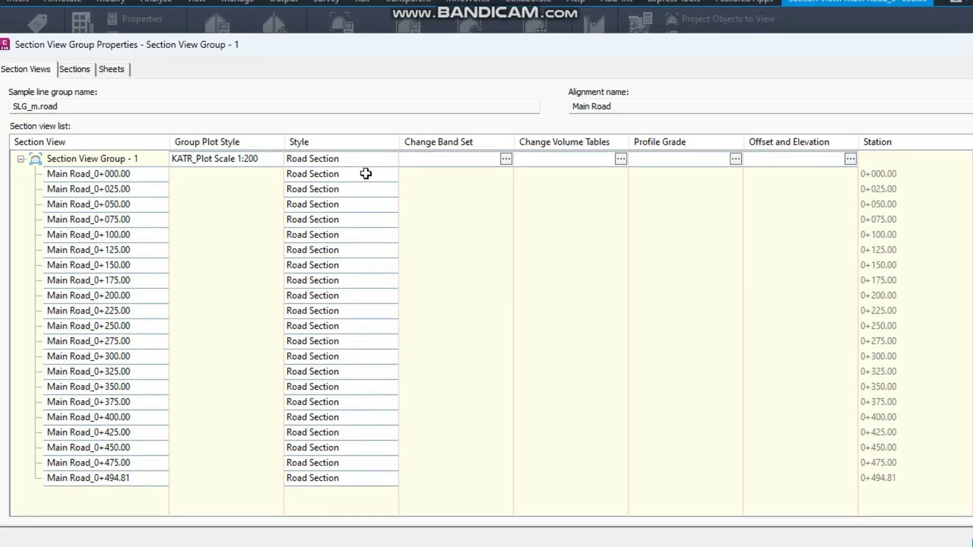
pyautogui.click(346, 164)
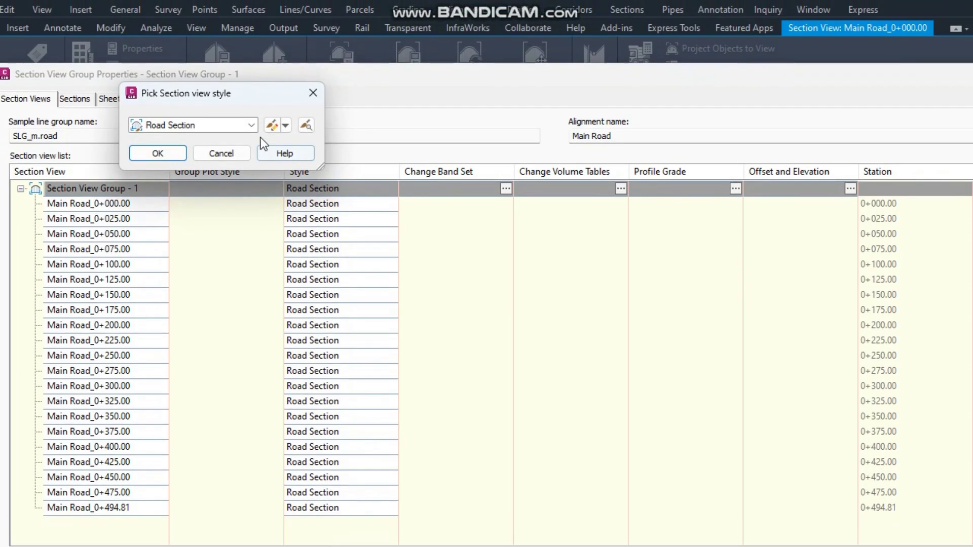
pyautogui.click(272, 95)
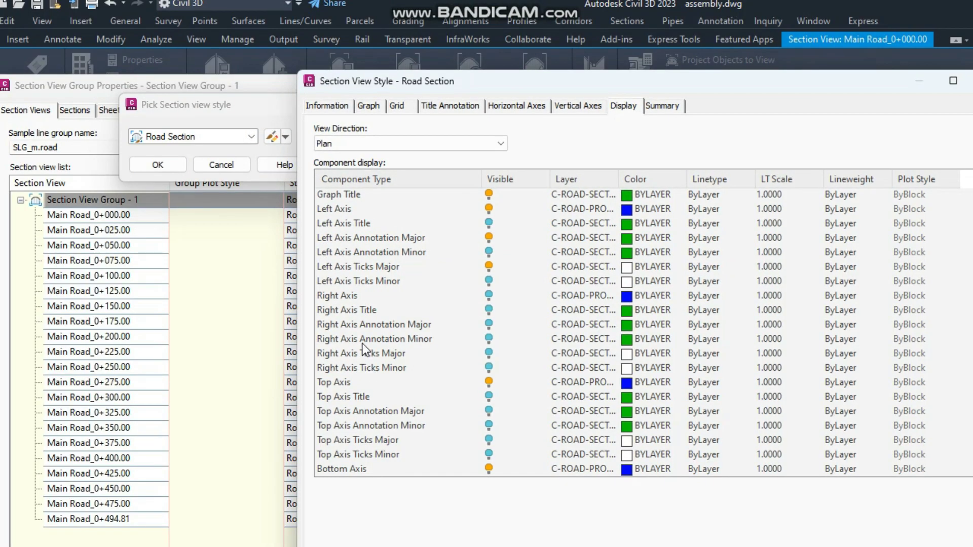
# Step: Make the right axis line visible, keep the right axis title hidden, and apply the style to the section view group
pyautogui.click(488, 310)
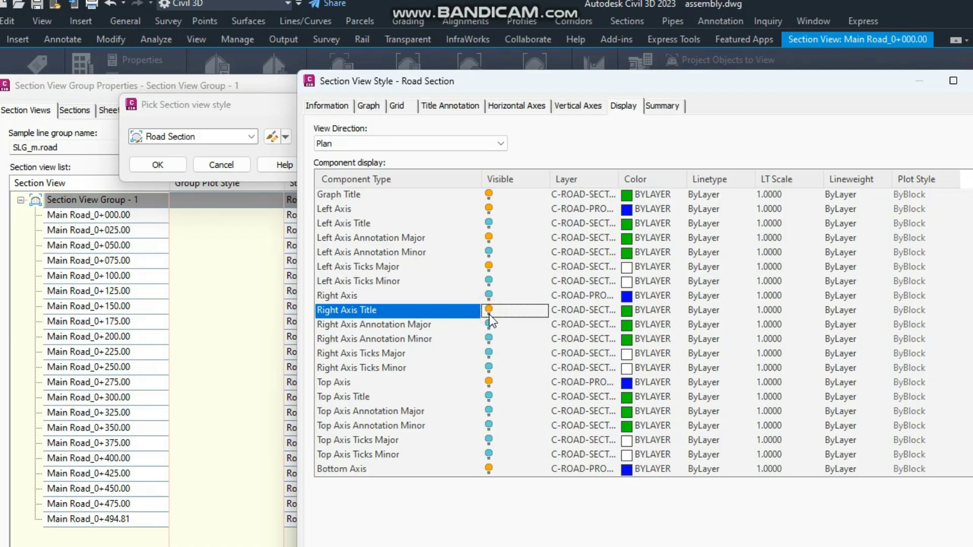
pyautogui.click(489, 310)
pyautogui.click(489, 296)
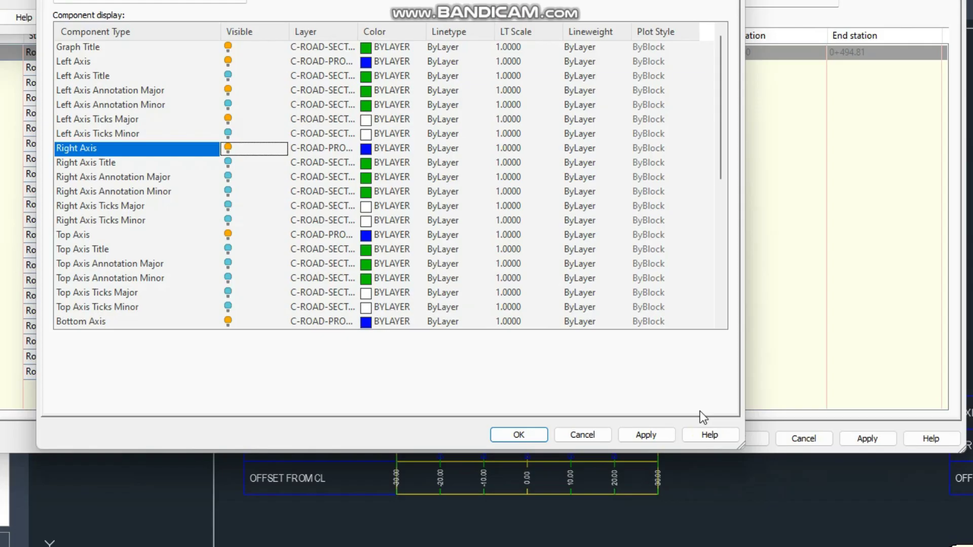
pyautogui.click(541, 436)
pyautogui.click(849, 438)
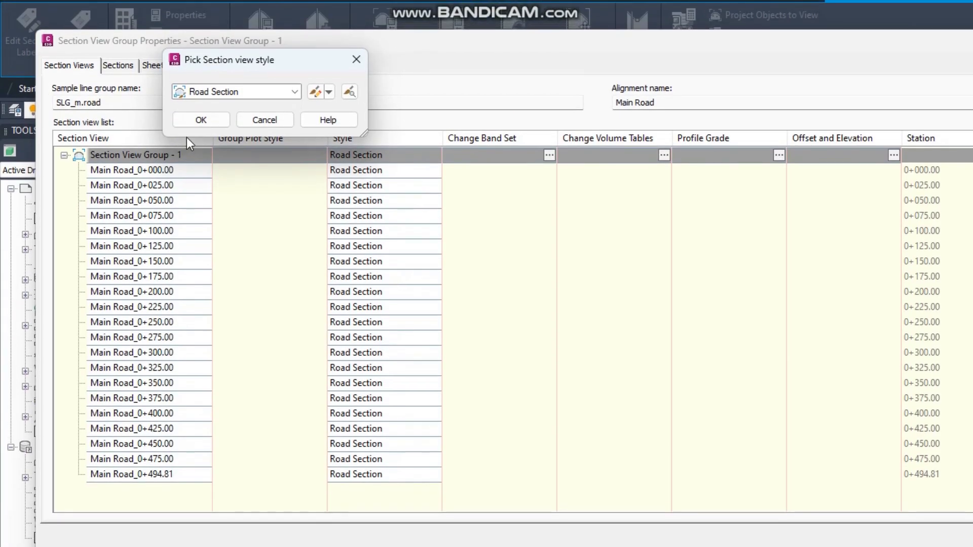
pyautogui.click(190, 129)
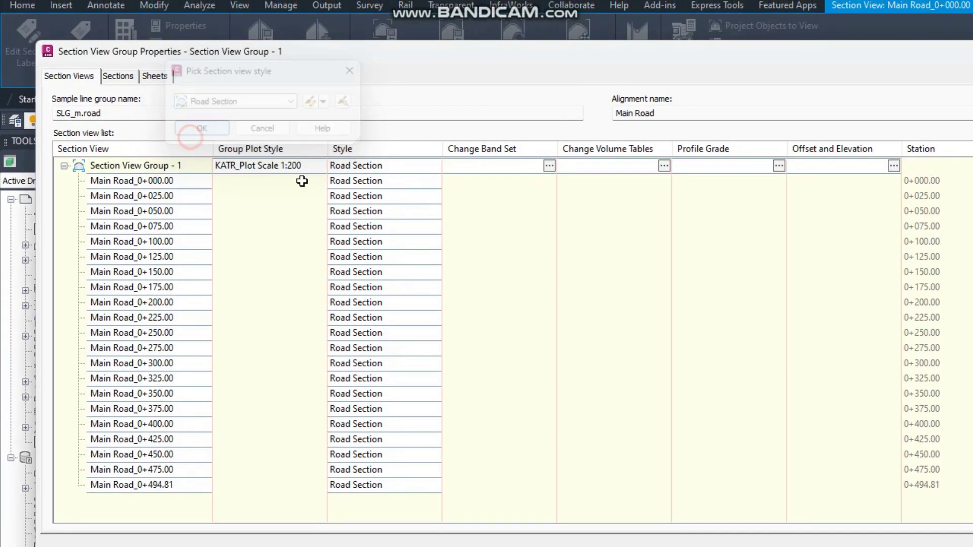
pyautogui.click(703, 408)
pyautogui.click(570, 408)
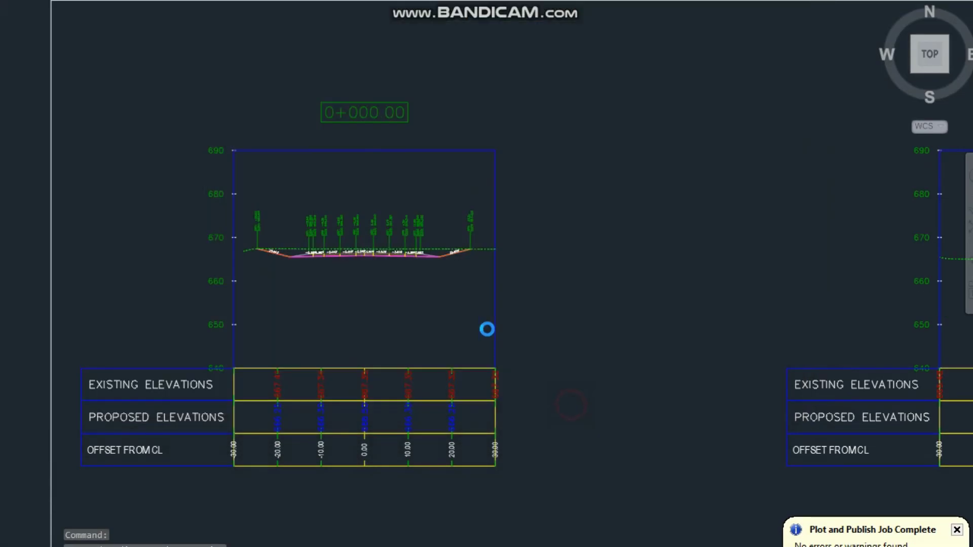
# Step: Examine the restyled section view at station 0+000.00, including its corridor section, slope and offset labels
pyautogui.scroll(-5, 354, 226)
pyautogui.moveTo(445, 305); pyautogui.dragTo(409, 292, button='middle')
pyautogui.scroll(4, 324, 264)
pyautogui.scroll(3, 290, 169)
pyautogui.scroll(-5, 299, 169)
pyautogui.click(378, 286)
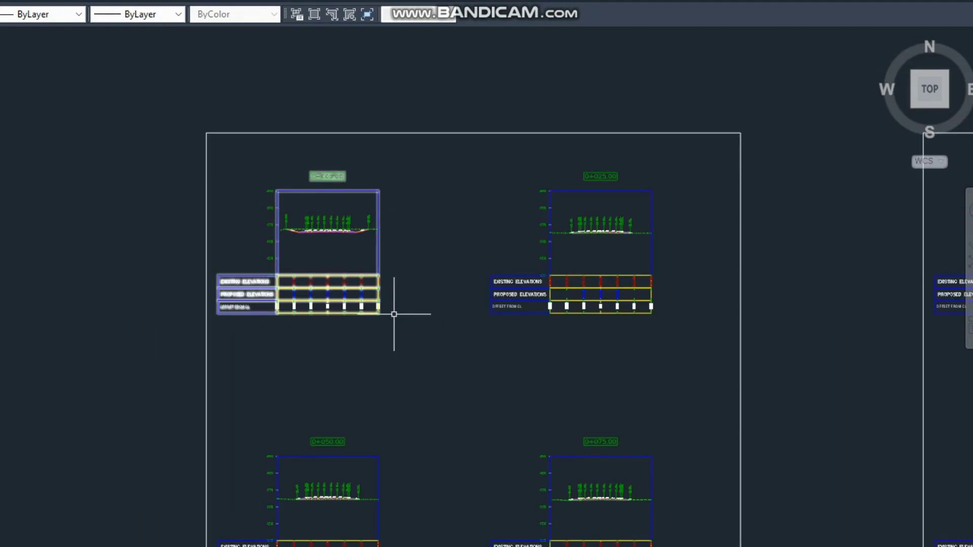
pyautogui.press('Escape')
pyautogui.scroll(4, 377, 201)
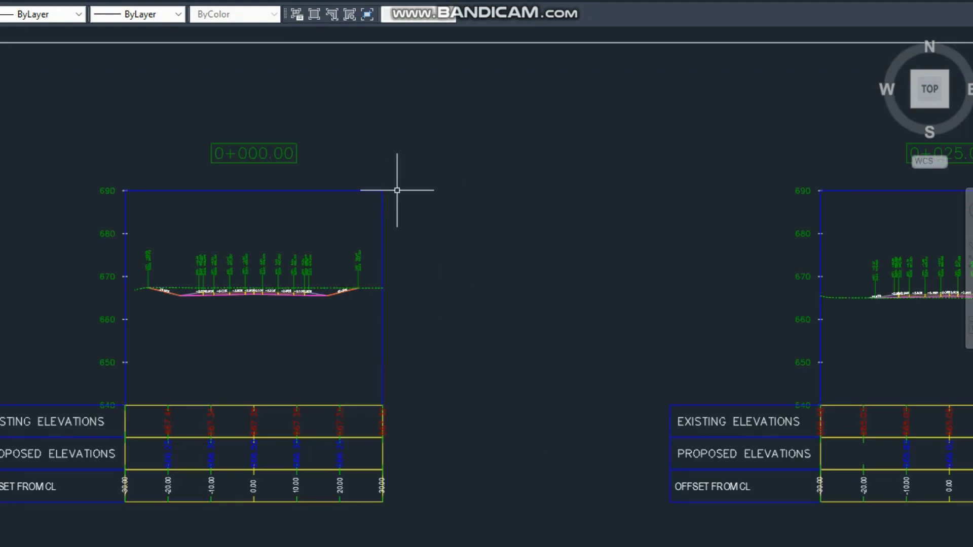
pyautogui.scroll(6, 182, 291)
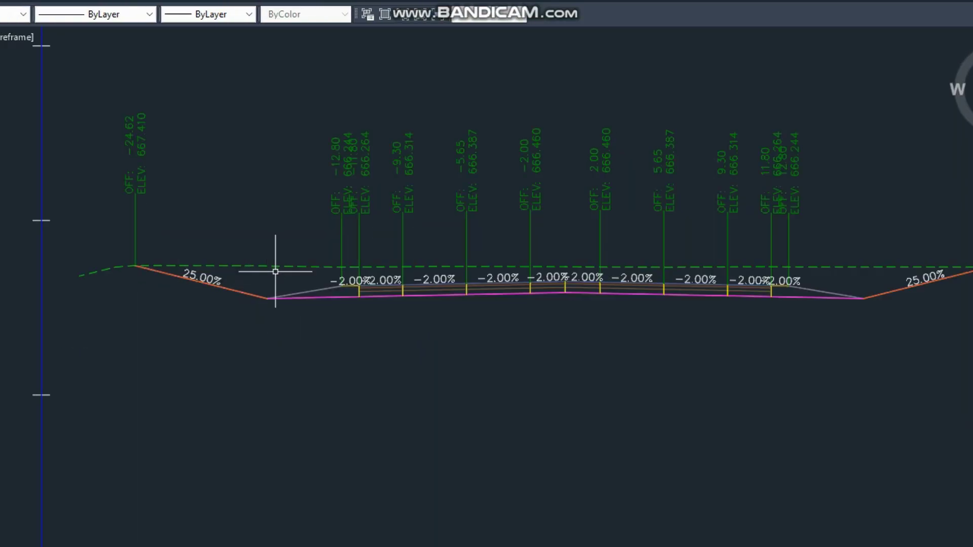
pyautogui.click(274, 269)
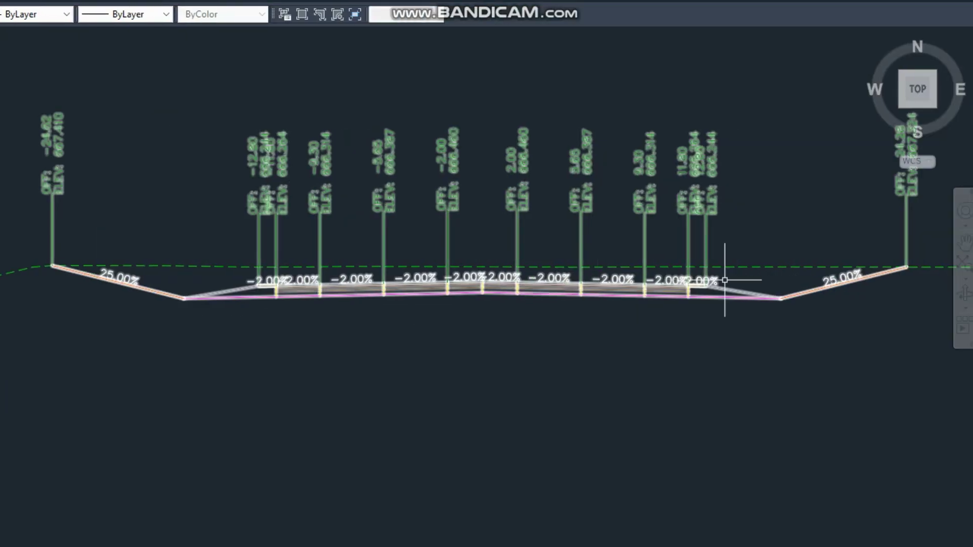
pyautogui.scroll(-6, 319, 283)
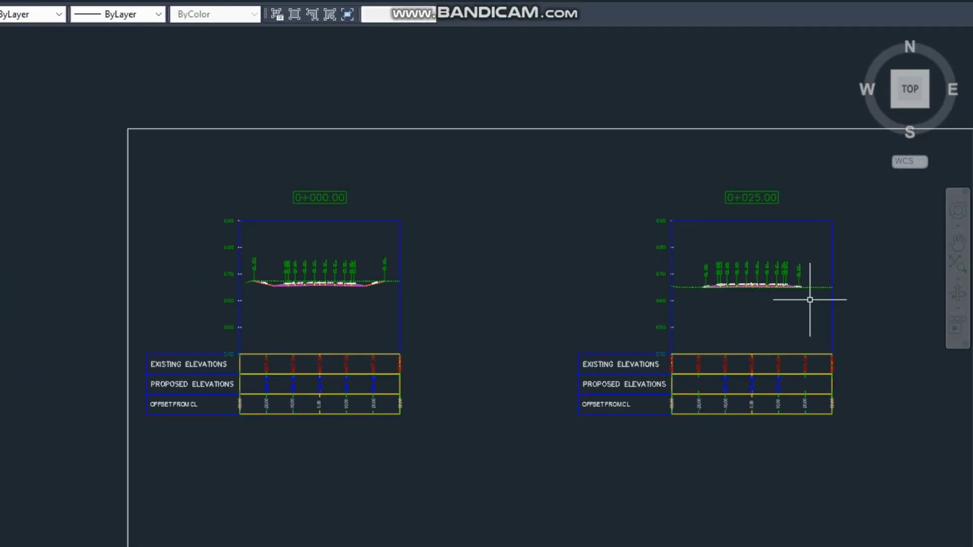
# Step: Look over the row of section view sheets from station 0+494.81 back to station 0+000.00
pyautogui.scroll(-8, 386, 325)
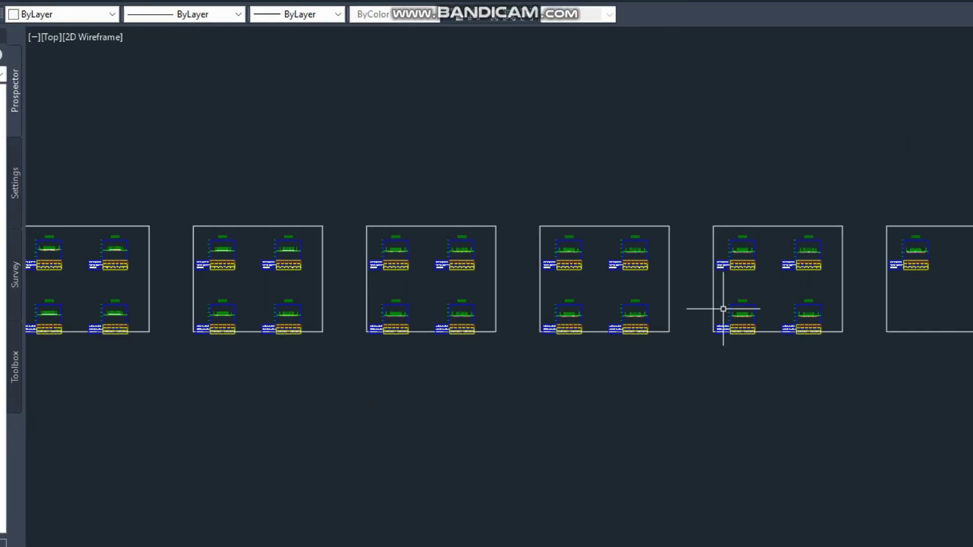
pyautogui.scroll(10, 583, 269)
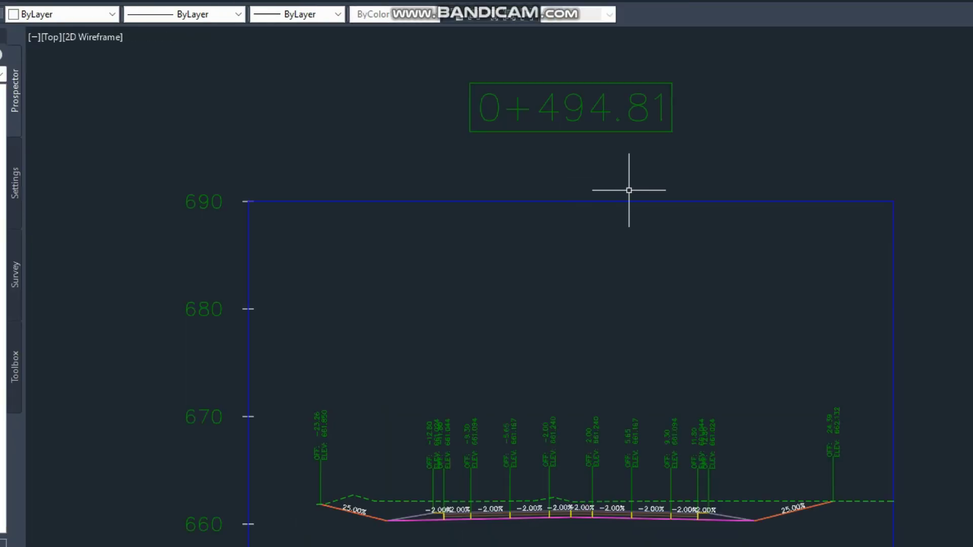
pyautogui.scroll(-10, 714, 248)
pyautogui.moveTo(491, 270); pyautogui.dragTo(739, 271, button='middle')
pyautogui.scroll(6, 446, 256)
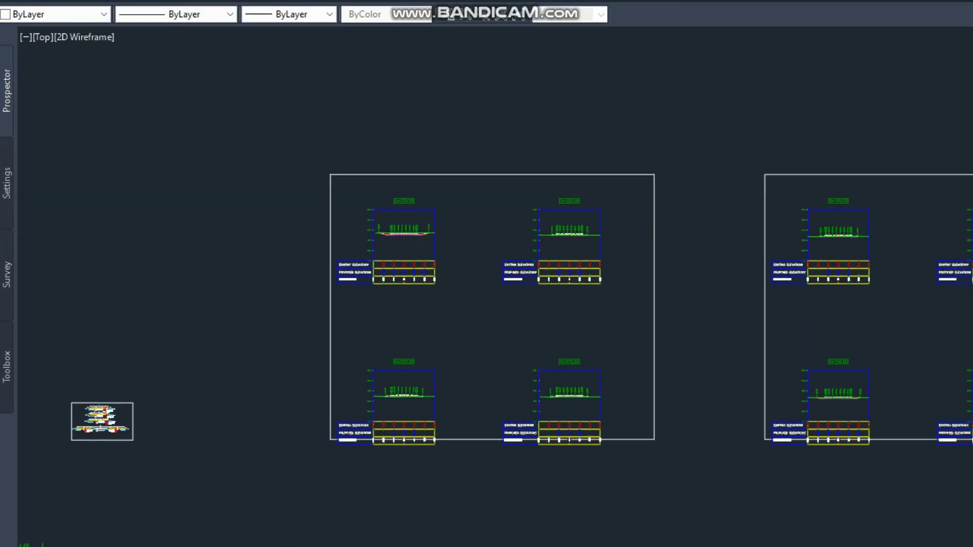
pyautogui.scroll(6, 403, 223)
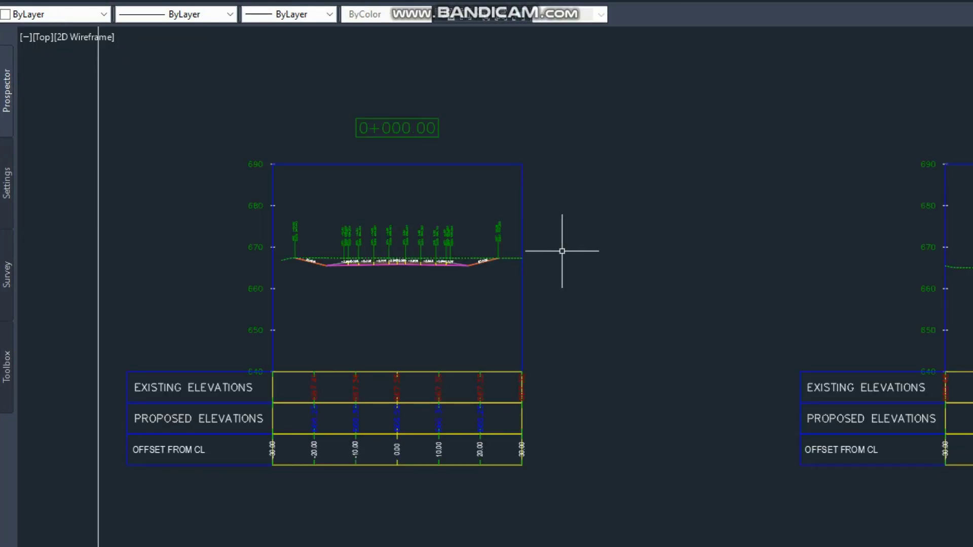
# Step: Open Compute Materials from the 0+475.00 sample line in plan for the Main Road alignment and SLG_m.road sample line group
pyautogui.scroll(-10, 571, 245)
pyautogui.scroll(8, 507, 327)
pyautogui.scroll(10, 507, 326)
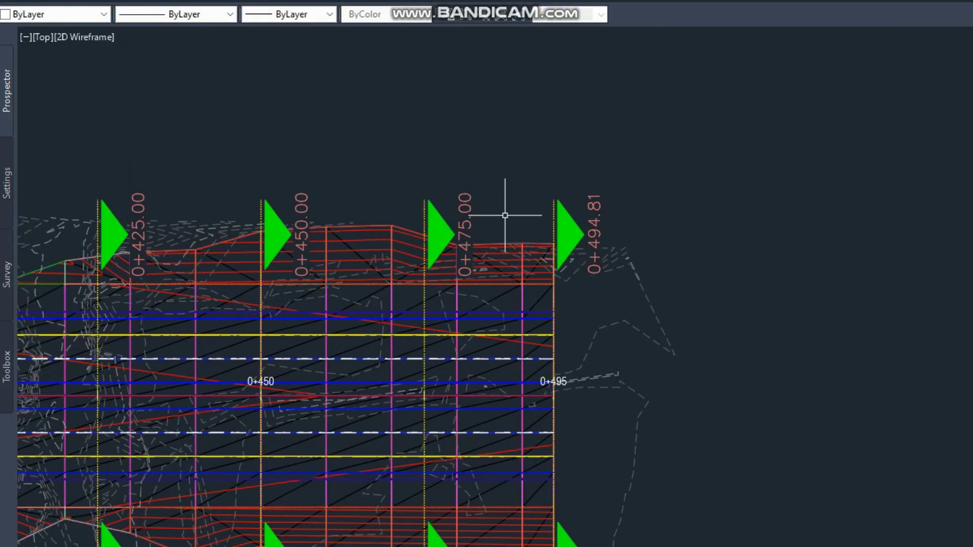
pyautogui.scroll(2, 414, 223)
pyautogui.click(423, 216)
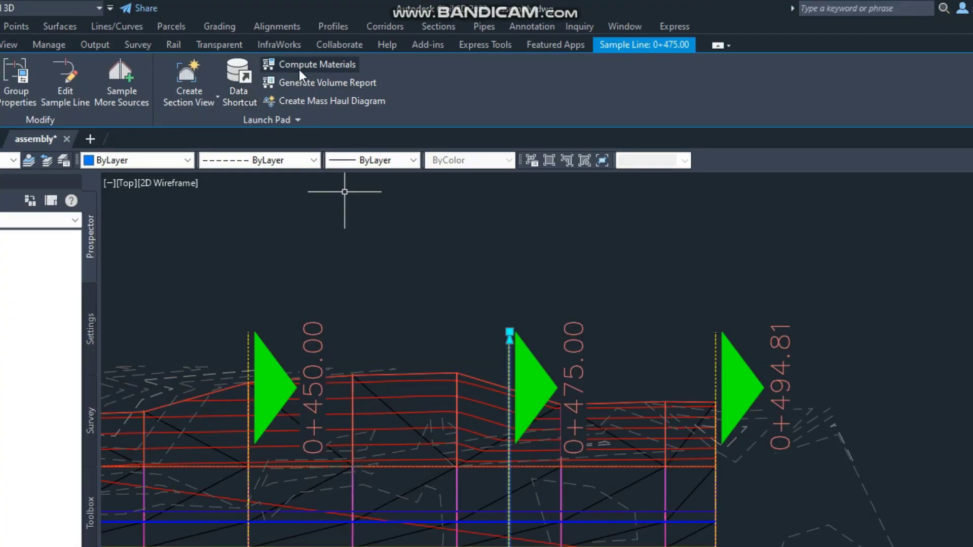
pyautogui.click(300, 67)
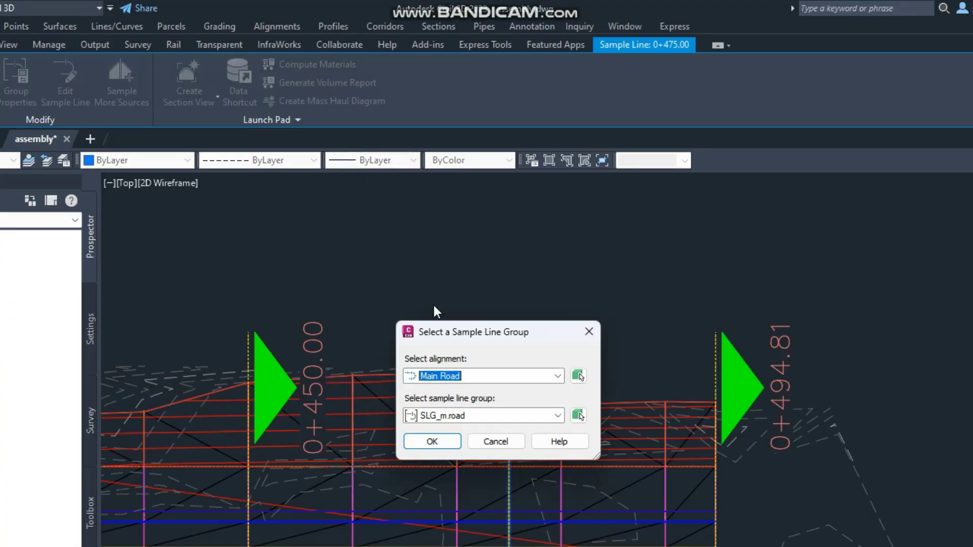
pyautogui.moveTo(456, 339); pyautogui.dragTo(407, 299)
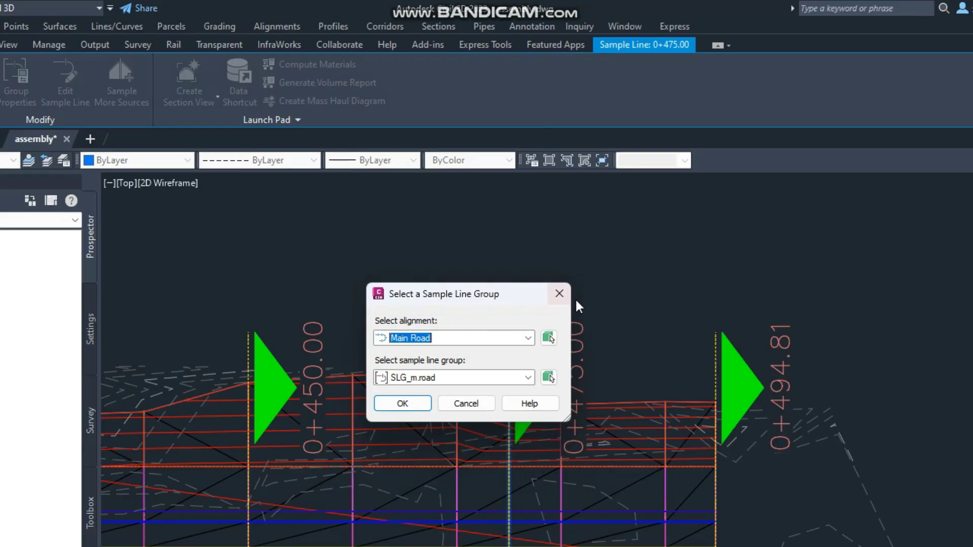
pyautogui.click(528, 339)
pyautogui.click(528, 338)
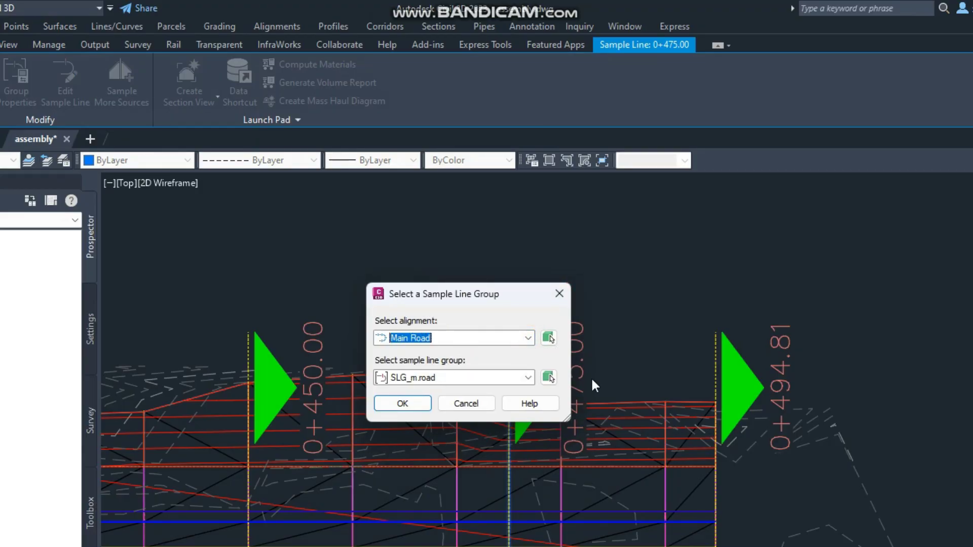
pyautogui.click(528, 377)
pyautogui.click(528, 378)
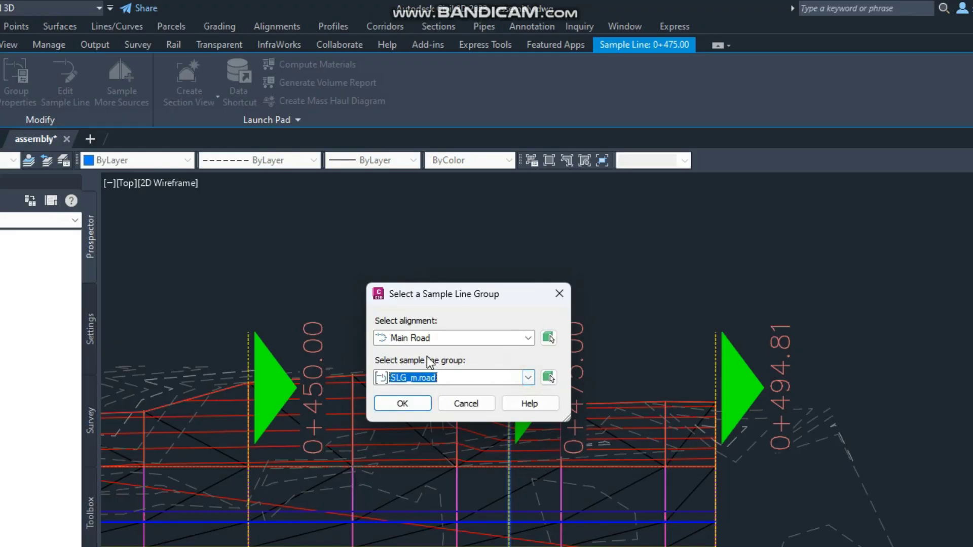
pyautogui.click(403, 397)
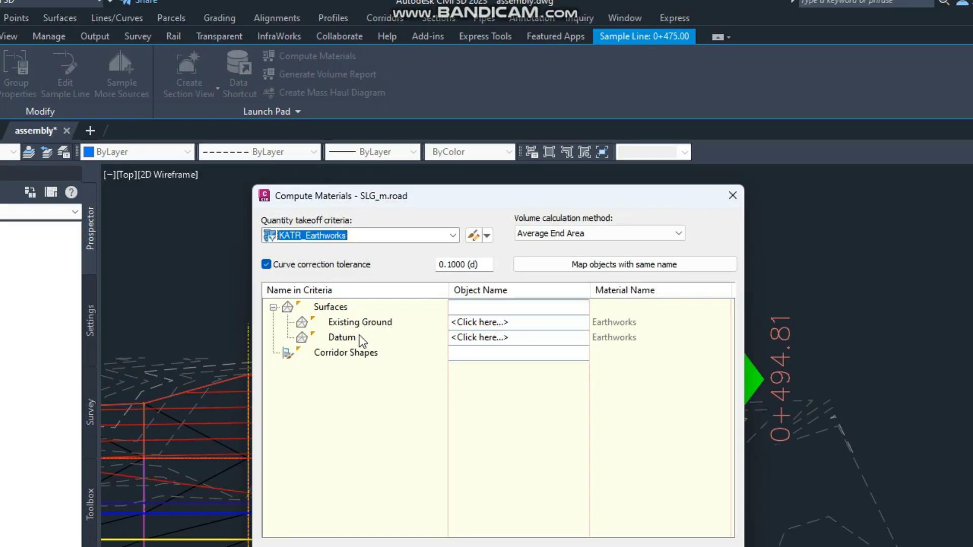
# Step: Create a new quantity takeoff criteria named NEW EARTH WORK
pyautogui.click(452, 235)
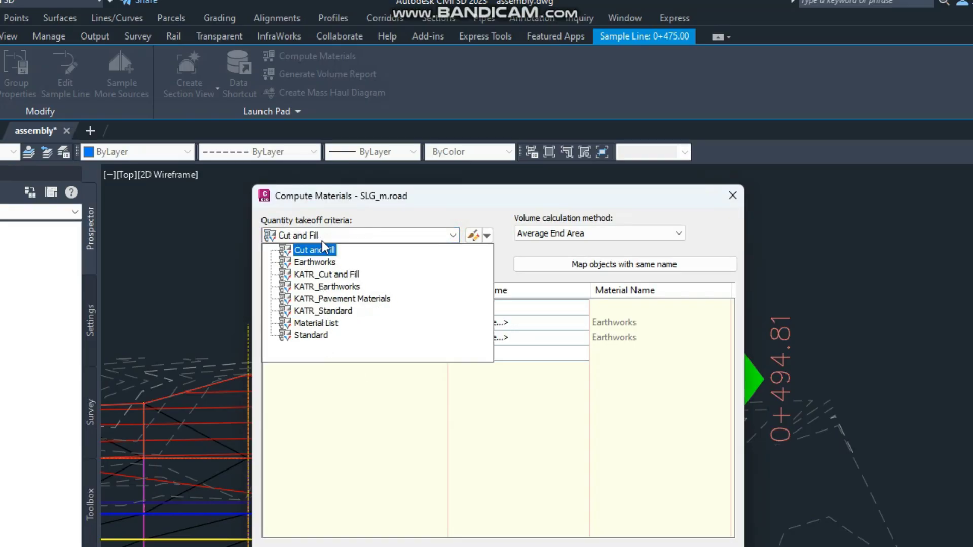
pyautogui.click(327, 286)
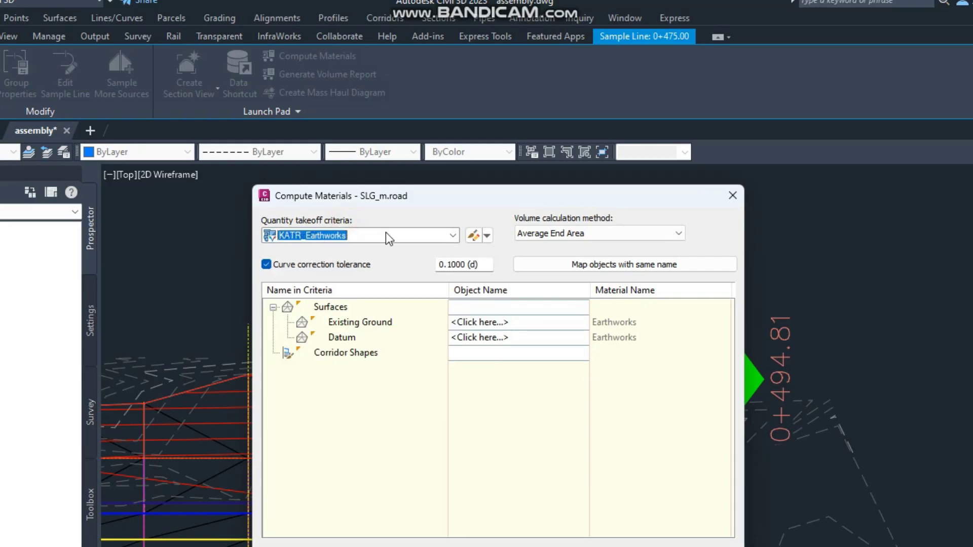
pyautogui.click(488, 238)
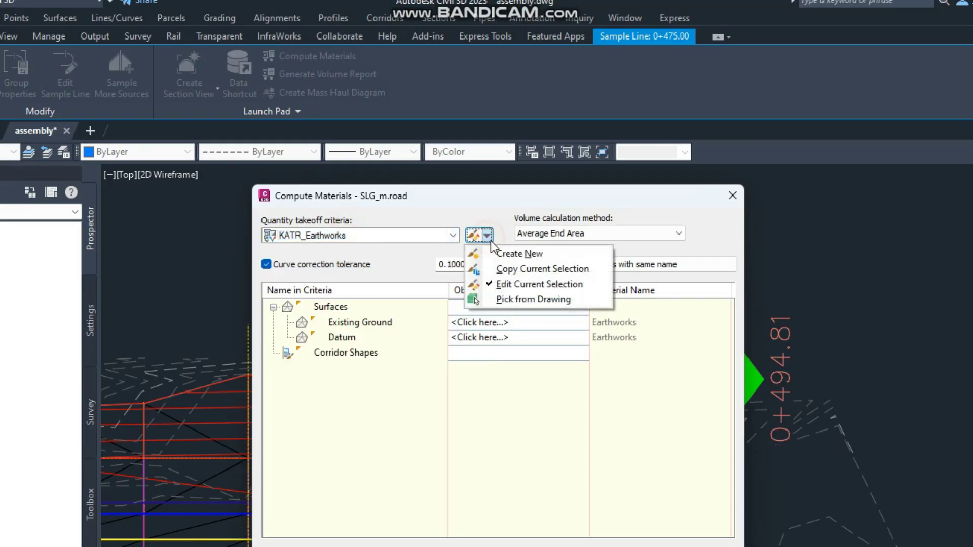
pyautogui.click(521, 253)
pyautogui.click(269, 237)
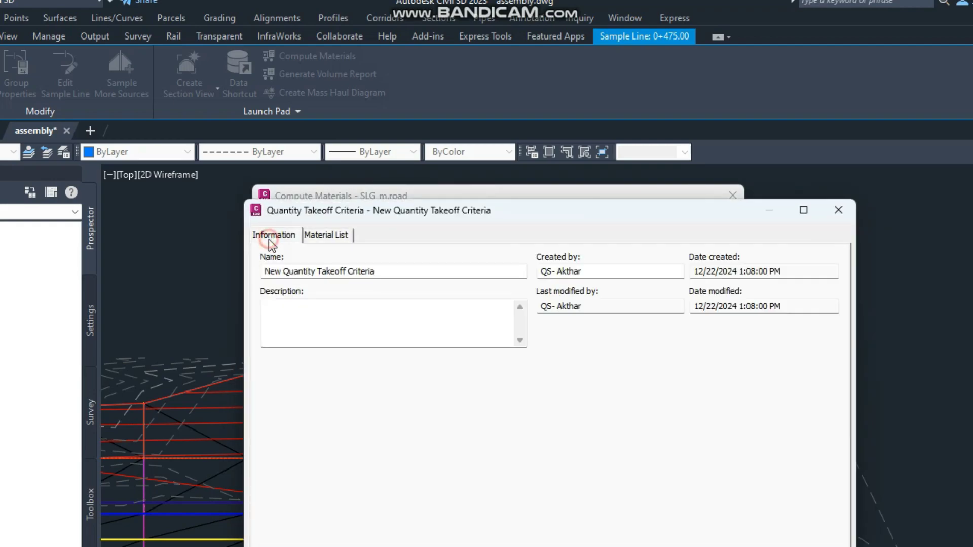
pyautogui.moveTo(391, 278); pyautogui.dragTo(191, 272)
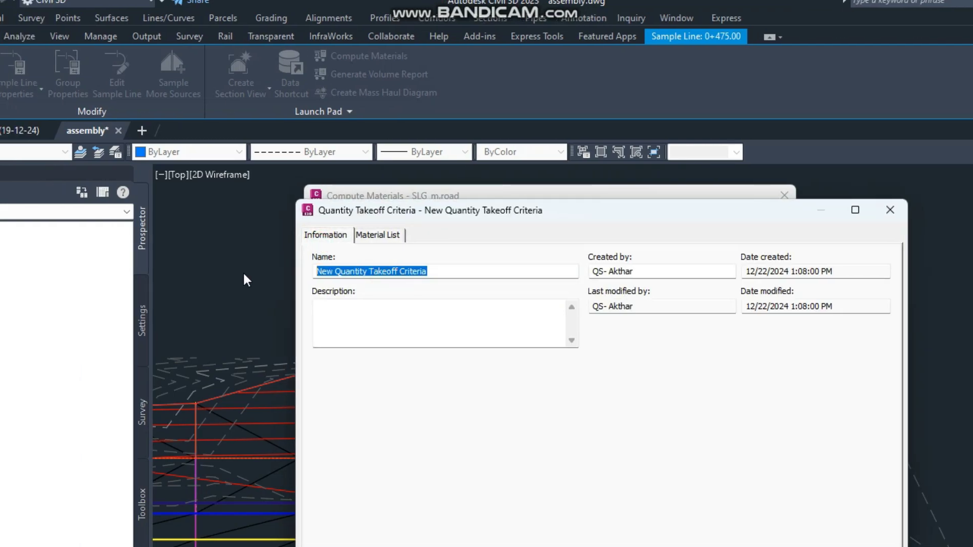
pyautogui.write('n')
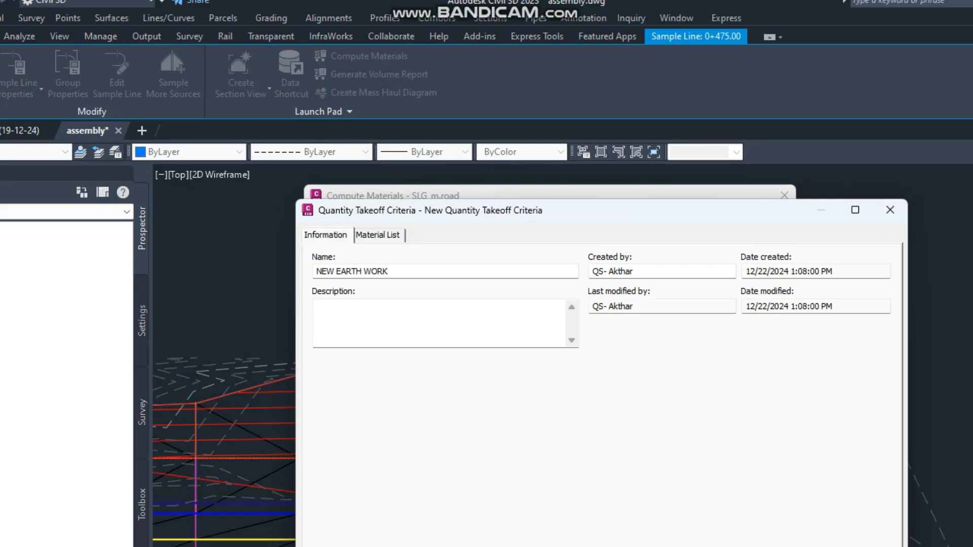
# Step: Add a new material named CUT to the material list of the NEW EARTH WORK criteria
pyautogui.click(403, 237)
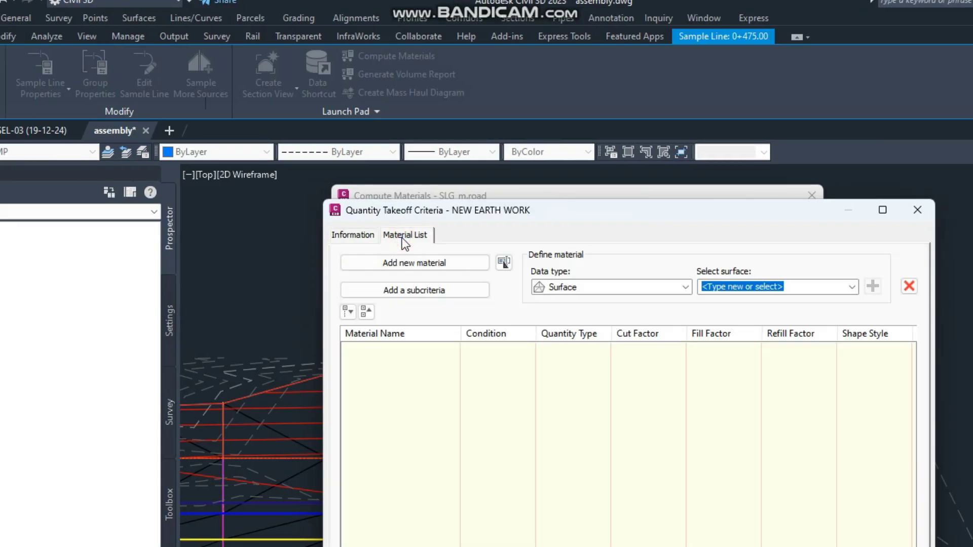
pyautogui.click(402, 264)
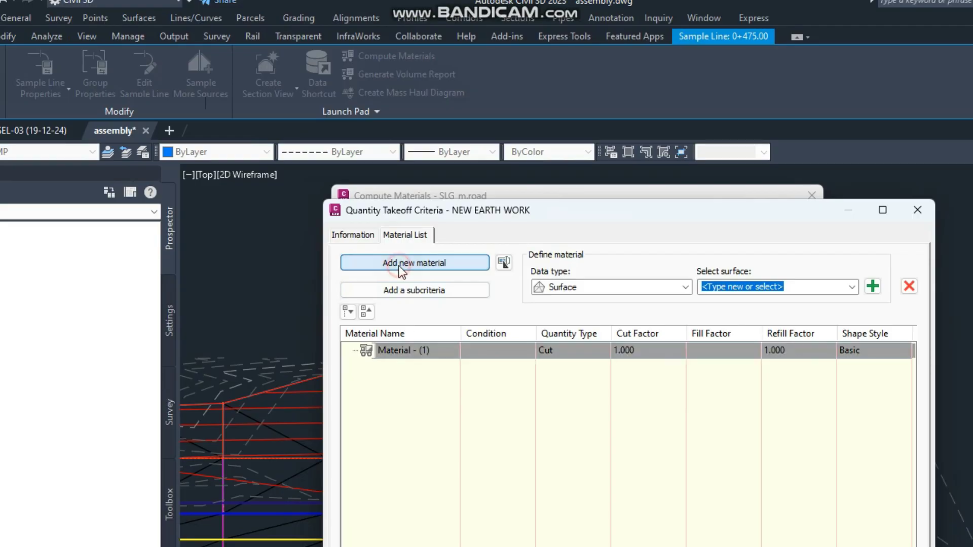
pyautogui.doubleClick(398, 350)
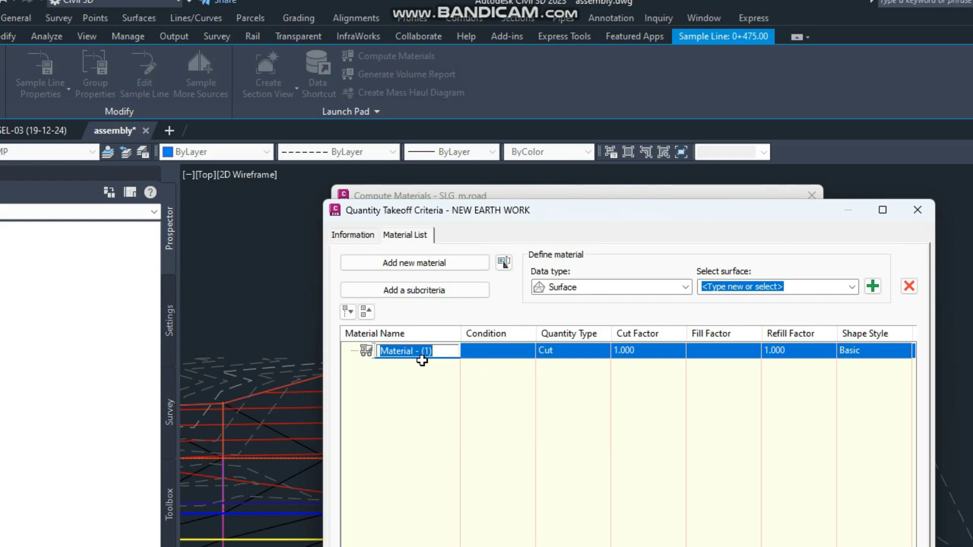
pyautogui.write('CUT')
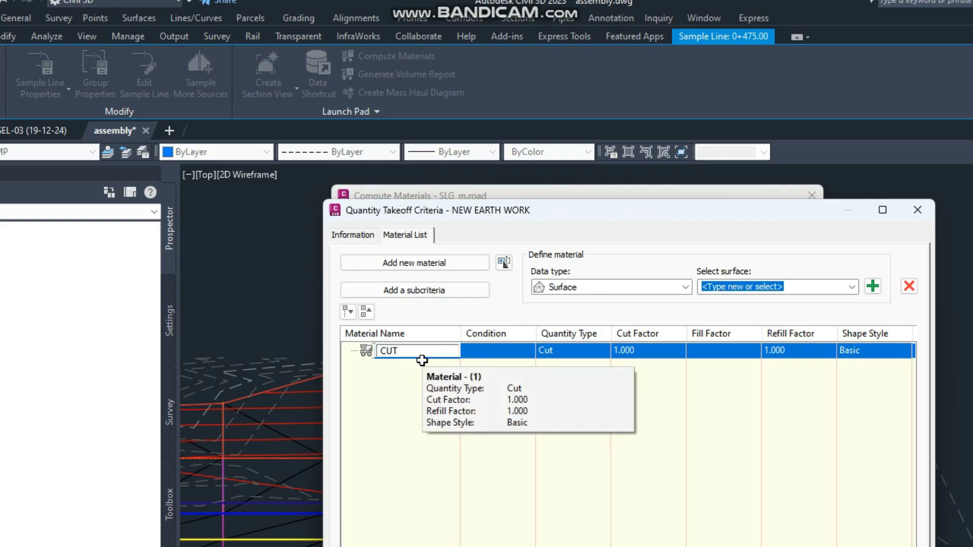
pyautogui.click(403, 369)
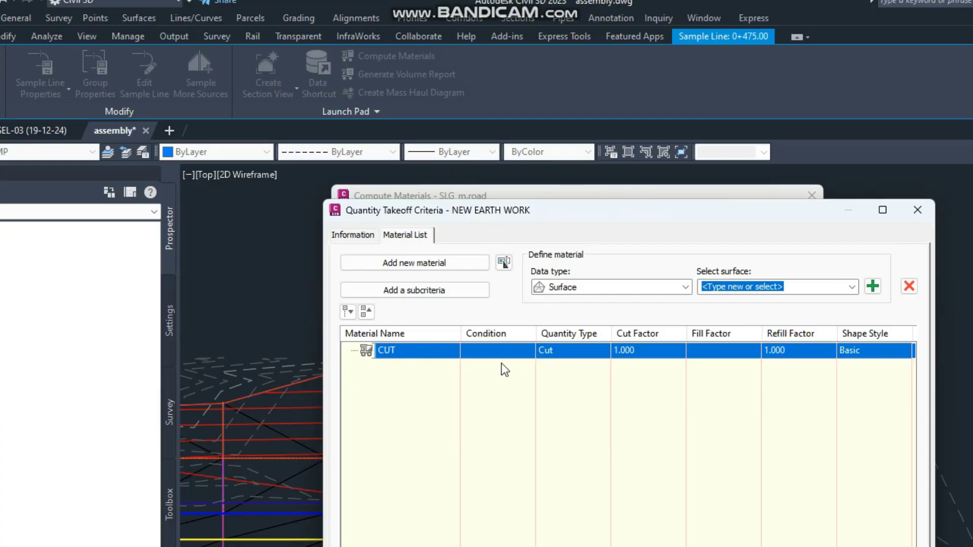
# Step: Keep the CUT material's quantity type as Cut and set its shape style to Cut Material
pyautogui.click(555, 348)
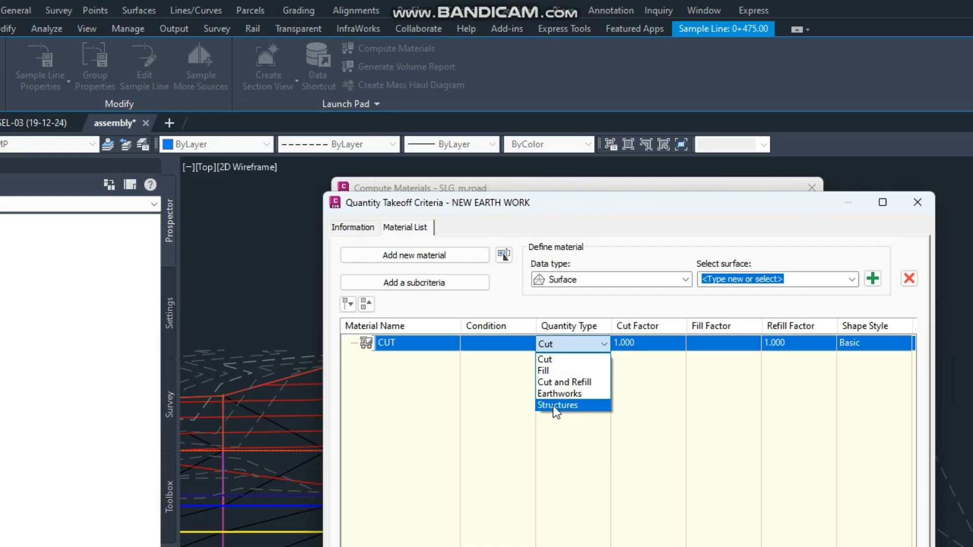
pyautogui.click(555, 346)
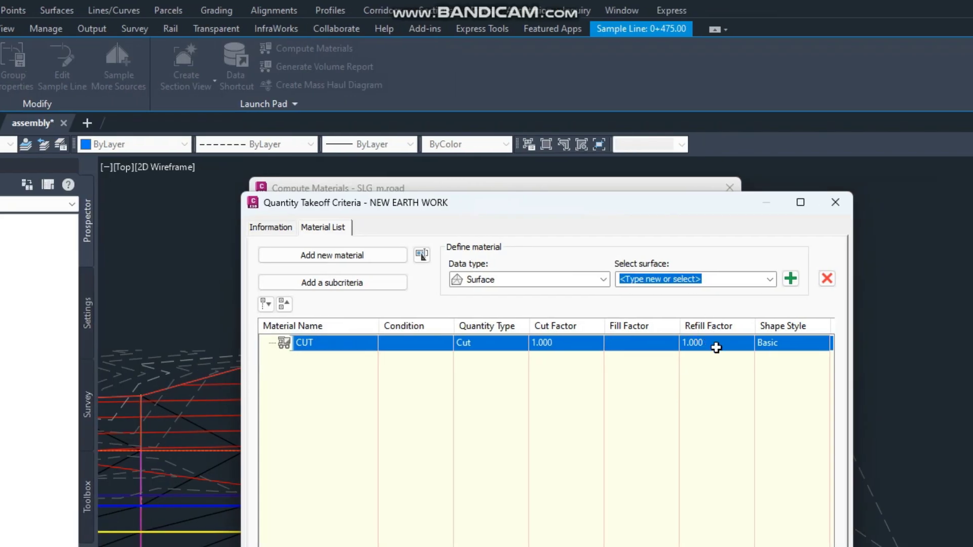
pyautogui.click(778, 348)
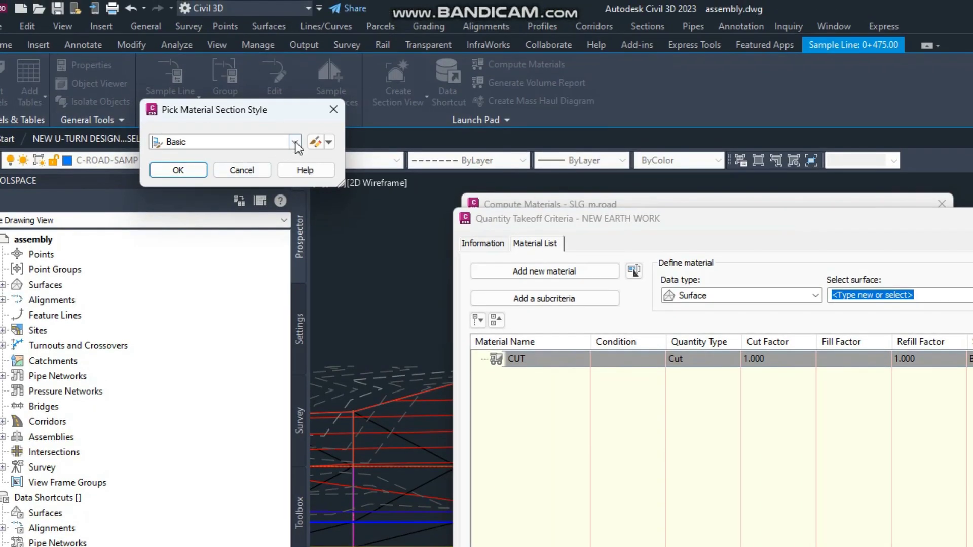
pyautogui.click(295, 144)
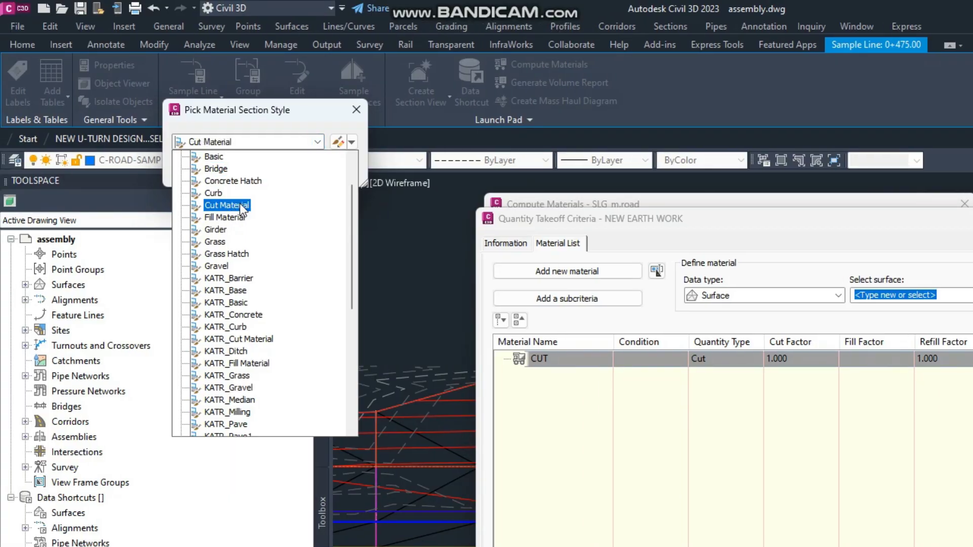
pyautogui.click(232, 209)
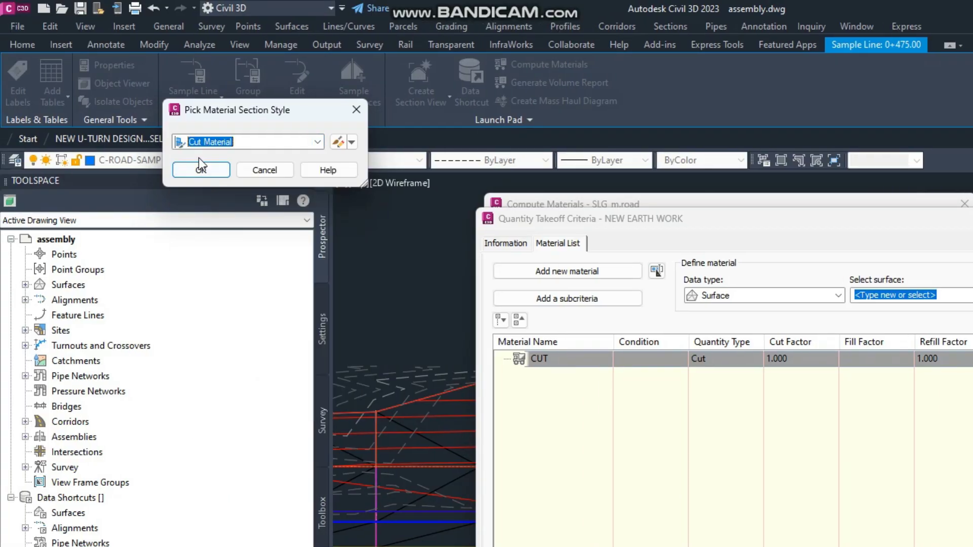
pyautogui.click(215, 169)
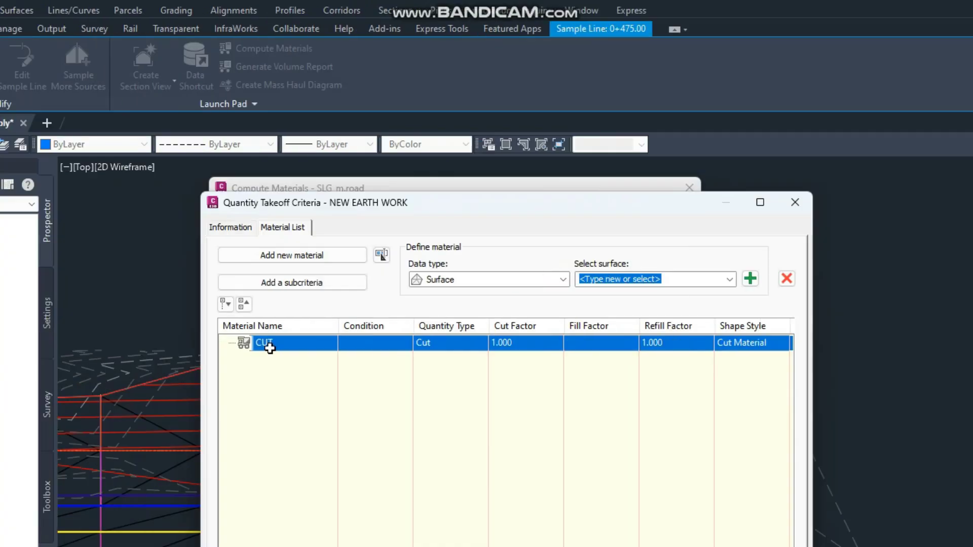
# Step: Add the surface TR_CPSU_4 to the CUT material's definition
pyautogui.click(725, 282)
pyautogui.click(606, 303)
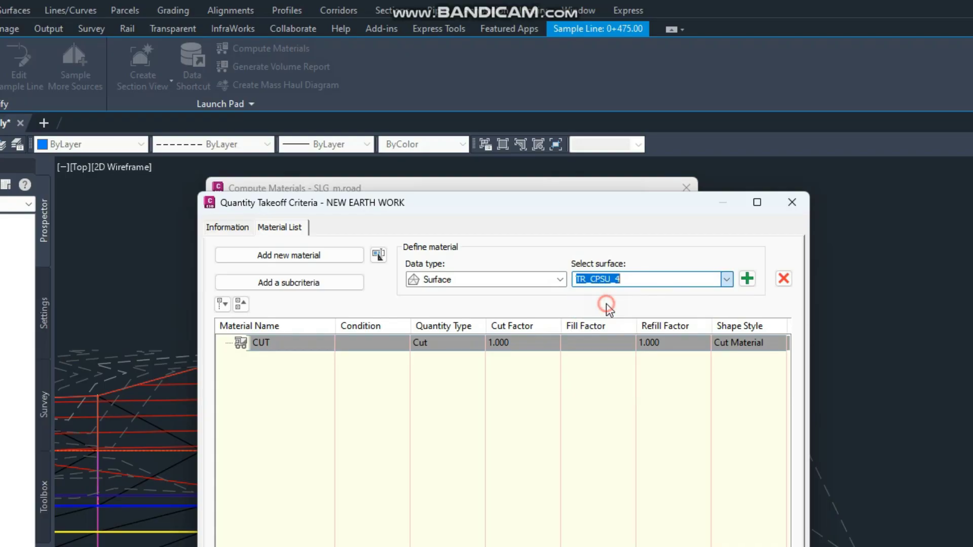
pyautogui.click(741, 281)
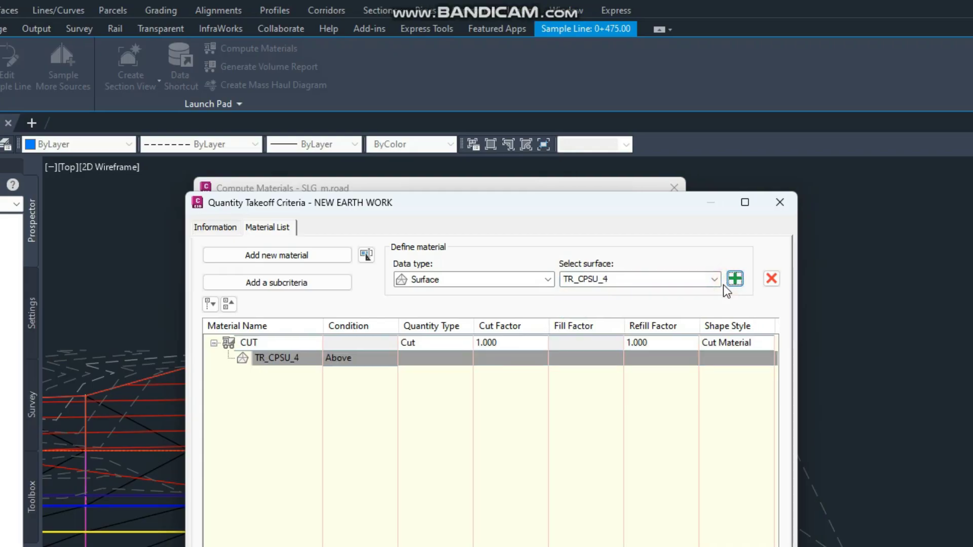
# Step: Add the surface SURFACE_M.Road Corridor to the CUT material's definition
pyautogui.click(715, 282)
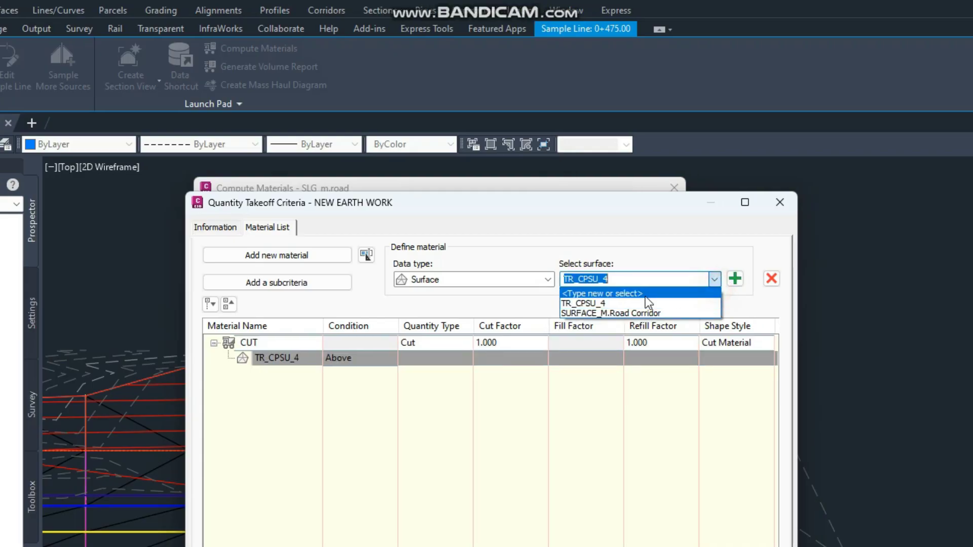
pyautogui.click(619, 311)
pyautogui.click(734, 278)
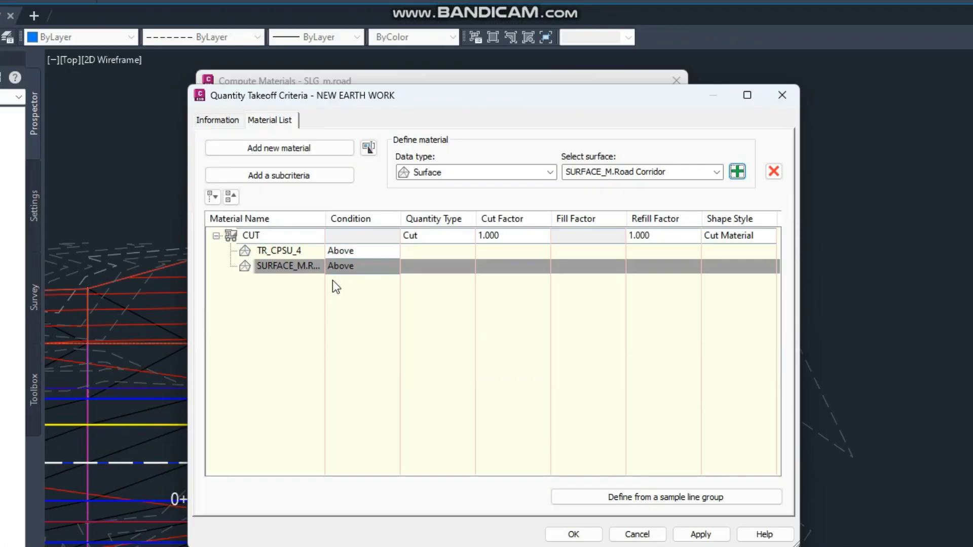
# Step: Widen the criteria dialog to read the surface names and set the CUT material's TR_CPSU_4 condition to Below
pyautogui.moveTo(345, 369); pyautogui.dragTo(359, 360)
pyautogui.click(359, 267)
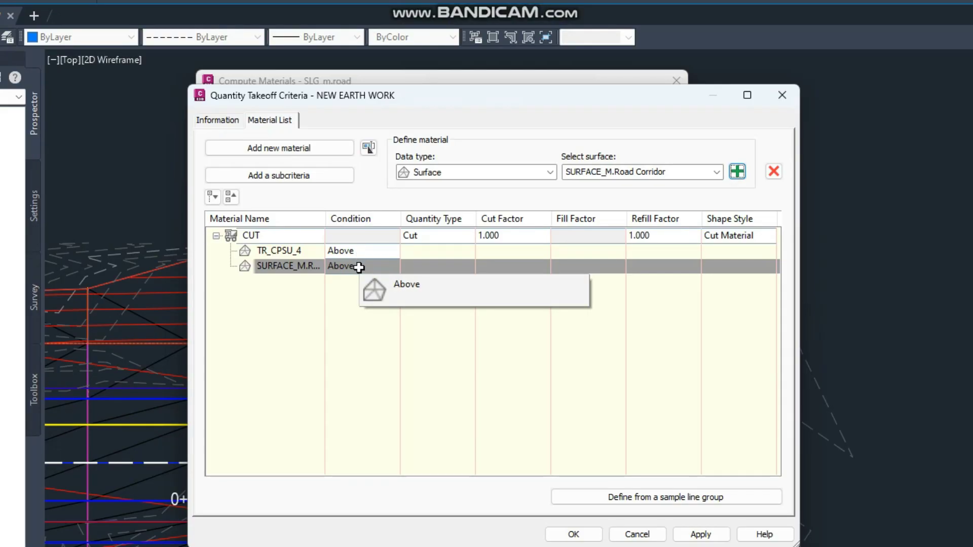
pyautogui.click(334, 273)
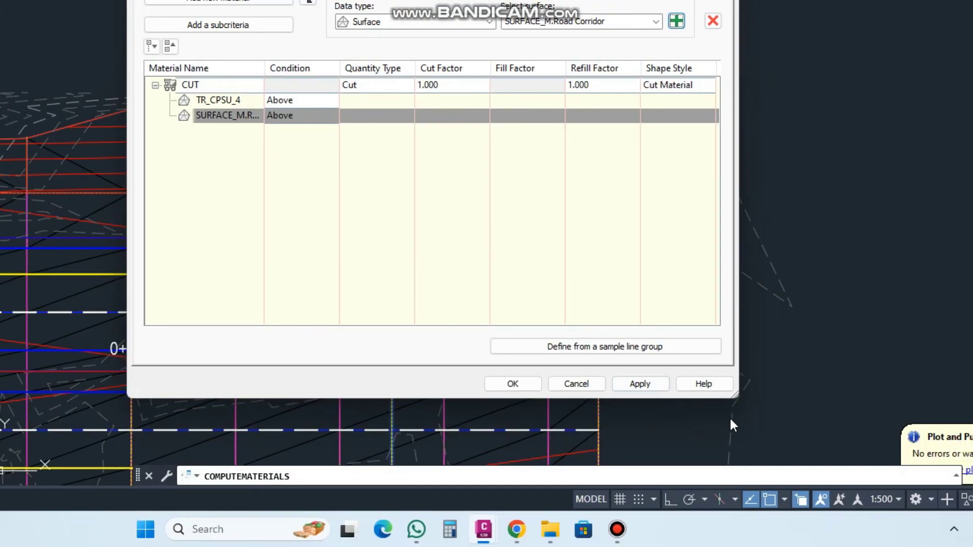
pyautogui.moveTo(803, 543); pyautogui.dragTo(955, 546)
pyautogui.moveTo(752, 409); pyautogui.dragTo(826, 420)
pyautogui.click(193, 101)
pyautogui.click(239, 165)
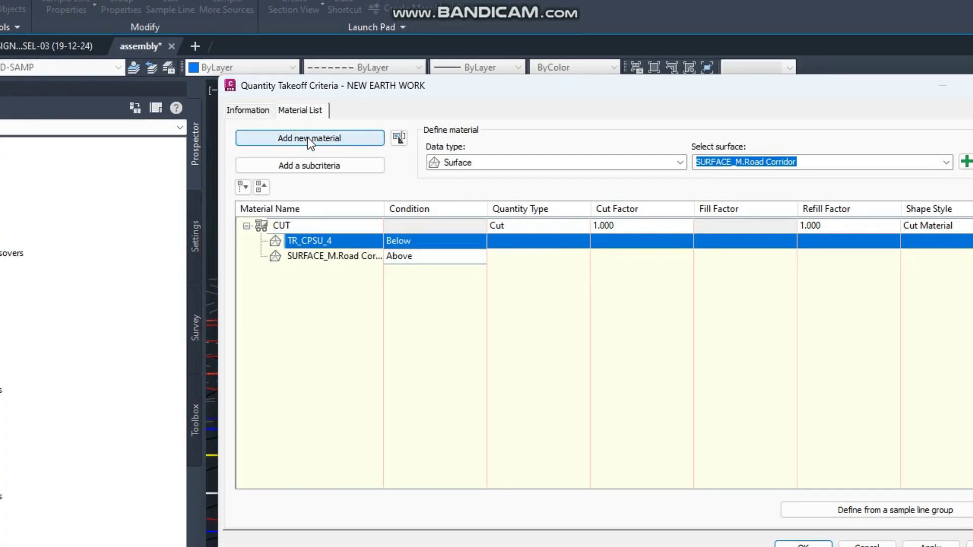
# Step: Add a second material named FILL to the NEW EARTH WORK criteria
pyautogui.click(242, 134)
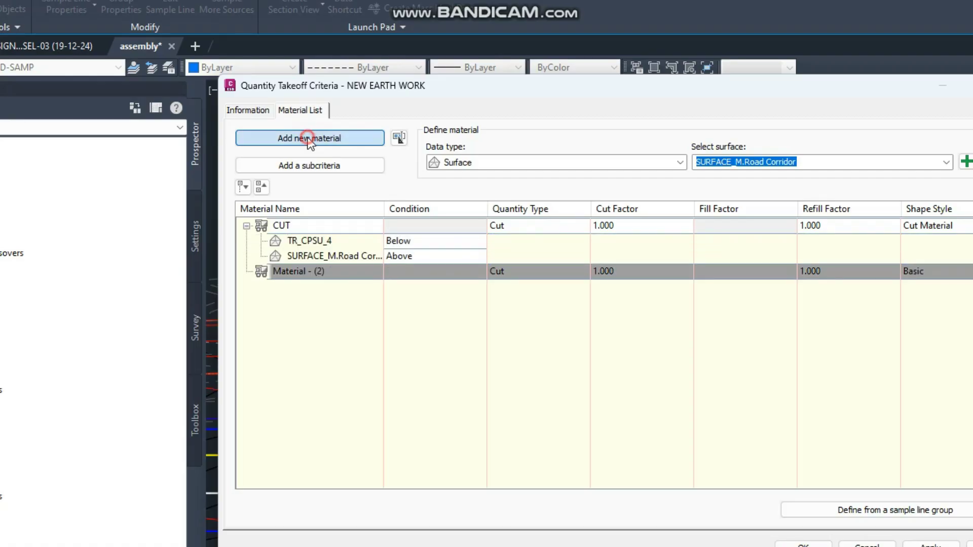
pyautogui.doubleClick(287, 271)
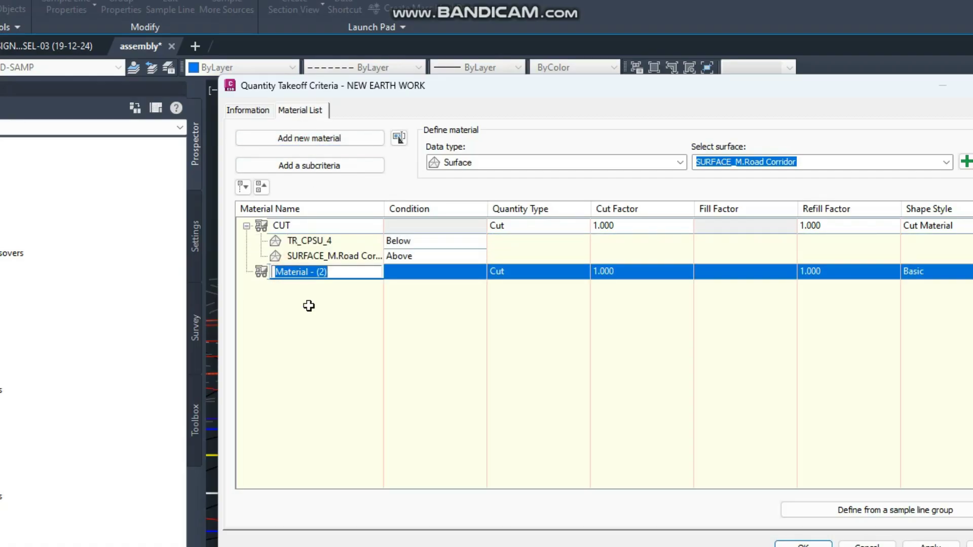
pyautogui.write('FILL')
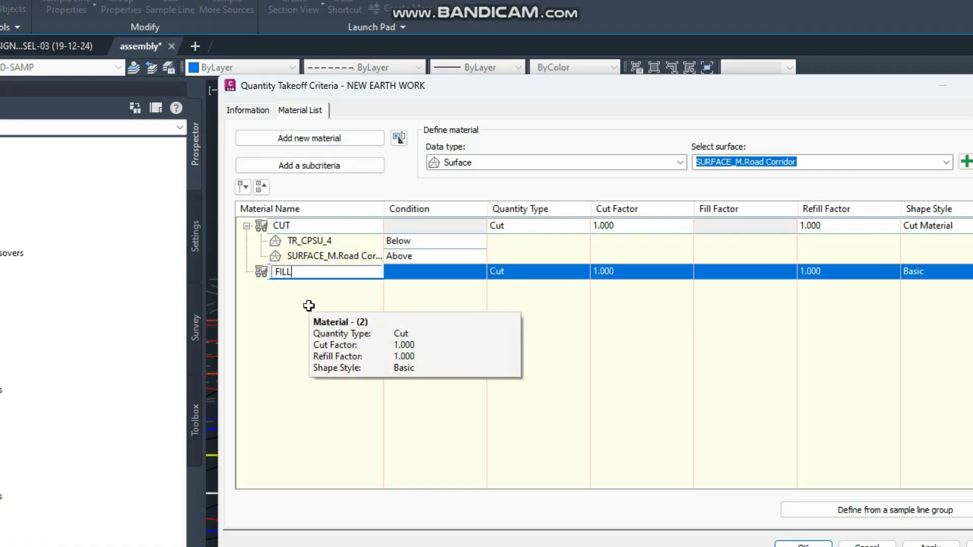
pyautogui.click(308, 306)
# Step: Set the FILL material's quantity type to Fill and its shape style to Fill Material
pyautogui.click(509, 274)
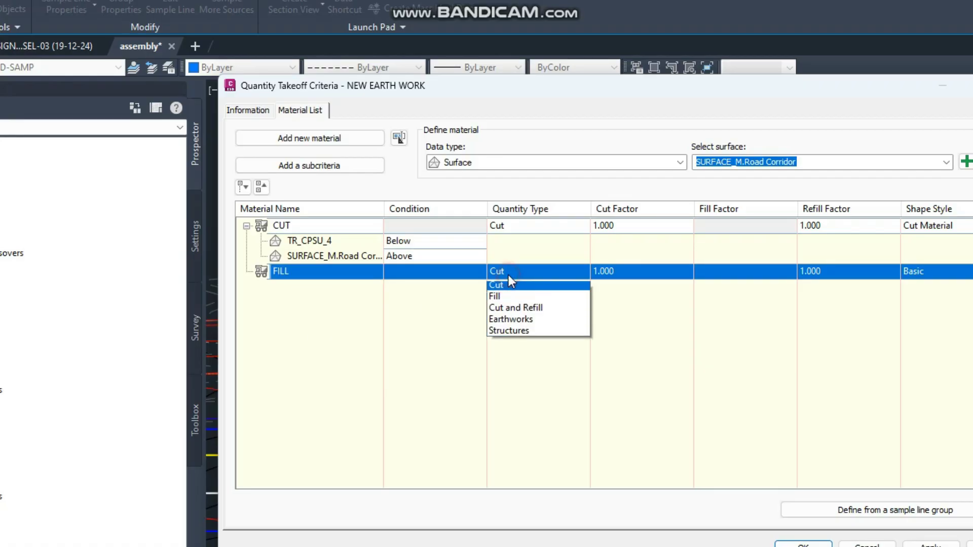
pyautogui.click(505, 297)
pyautogui.click(730, 271)
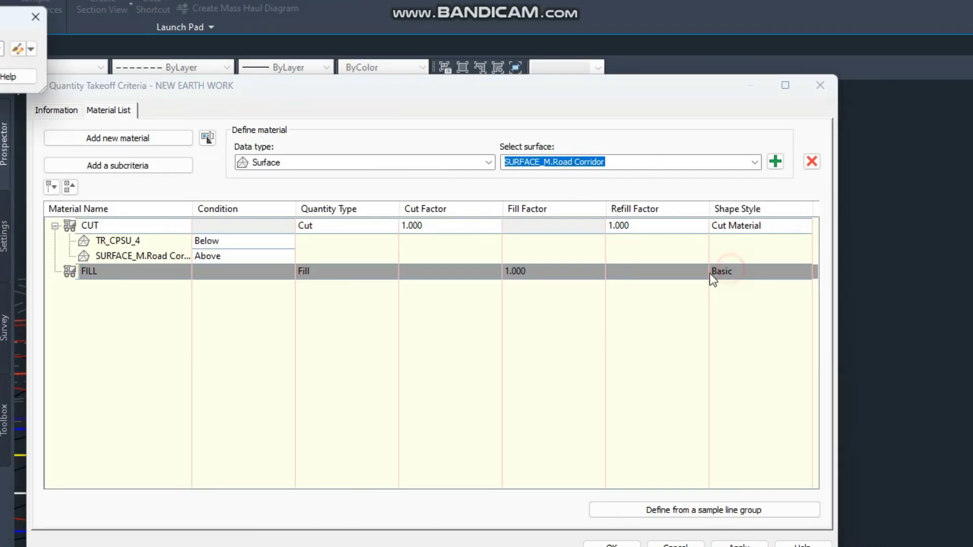
pyautogui.click(284, 137)
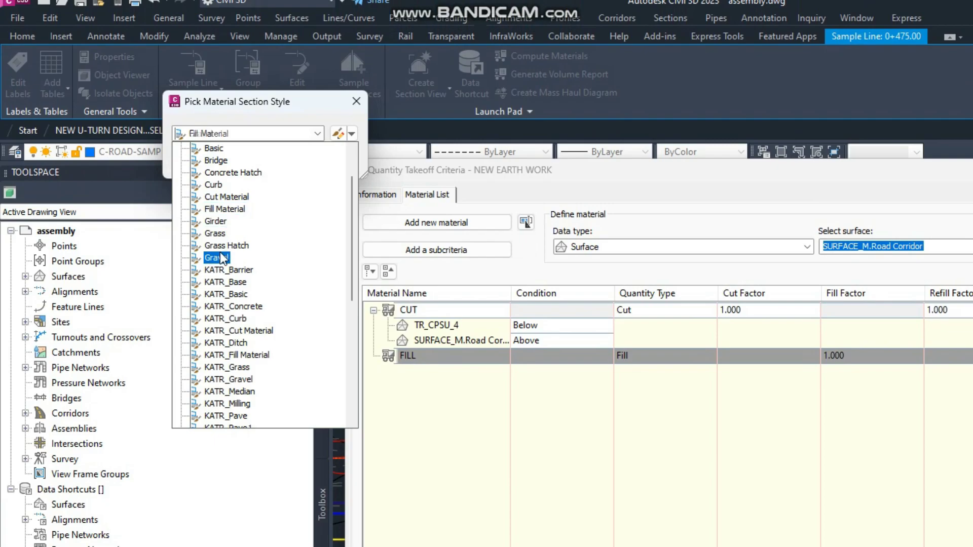
pyautogui.click(224, 208)
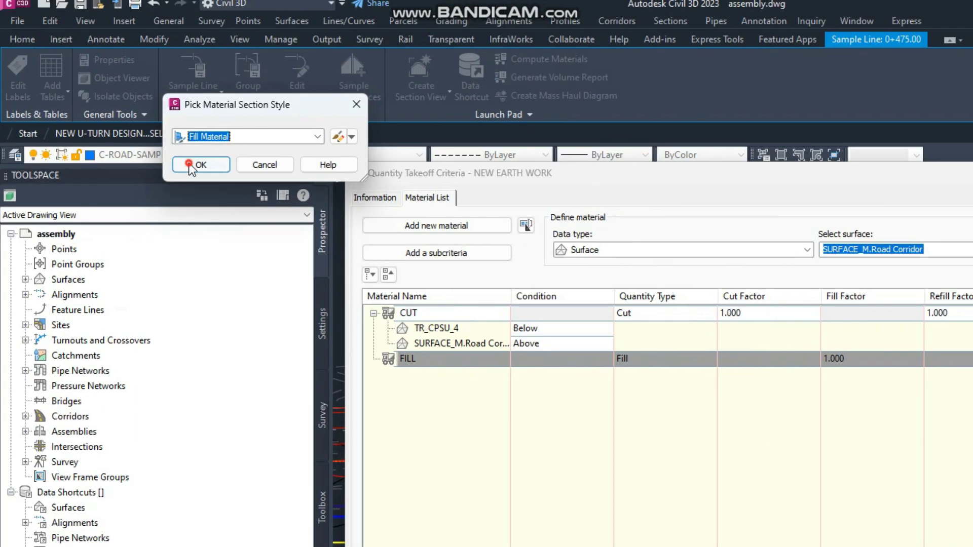
pyautogui.click(200, 164)
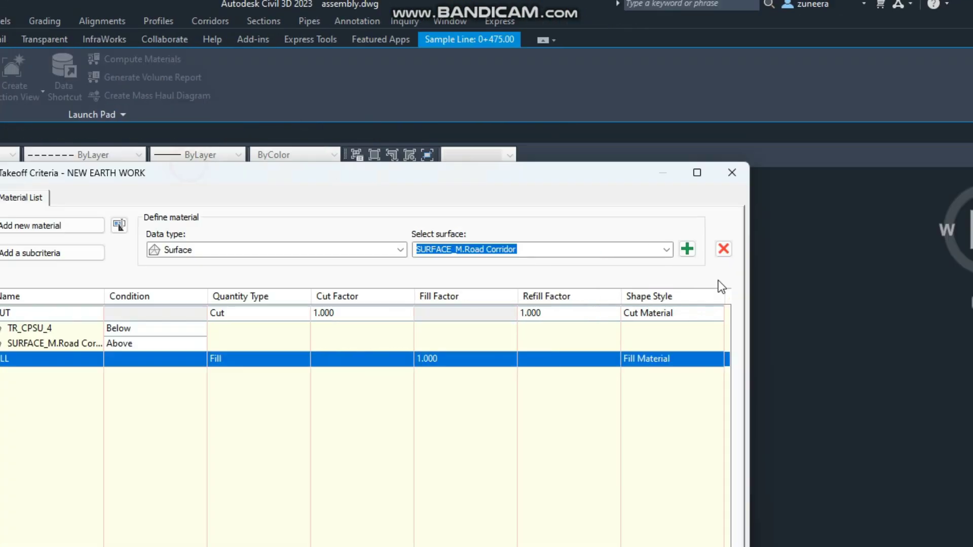
# Step: Add the surfaces TR_CPSU_4 and SURFACE_M.Road Corridor to the FILL material's definition
pyautogui.click(665, 251)
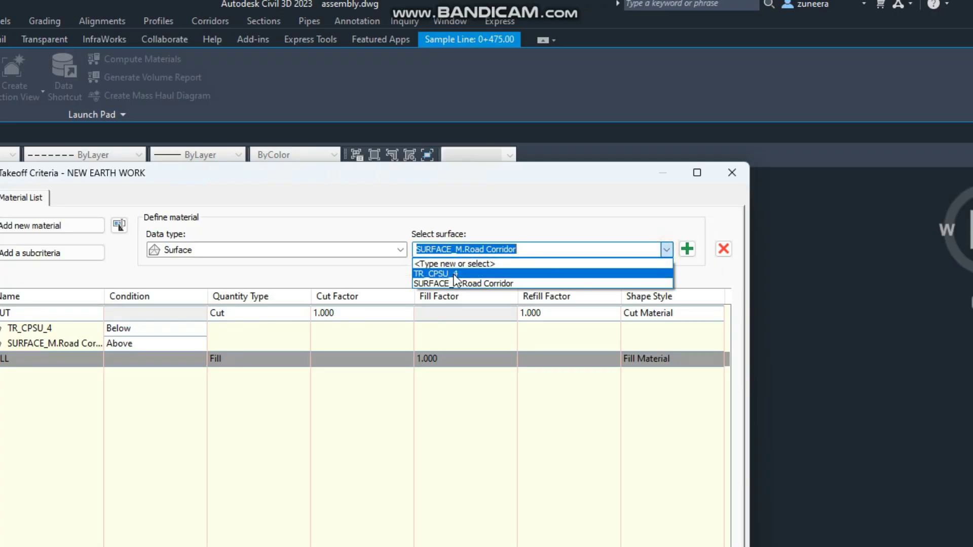
pyautogui.click(454, 275)
pyautogui.click(687, 249)
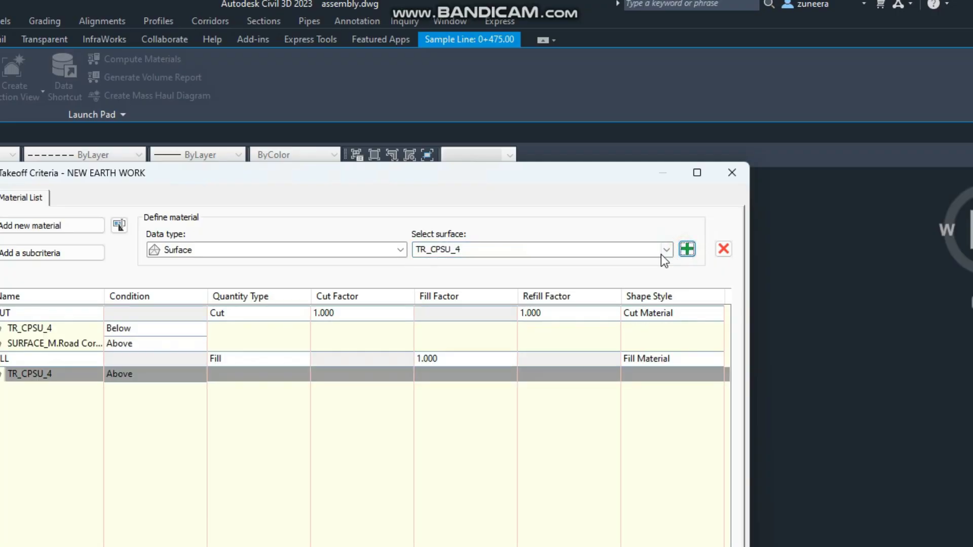
pyautogui.click(667, 249)
pyautogui.click(454, 282)
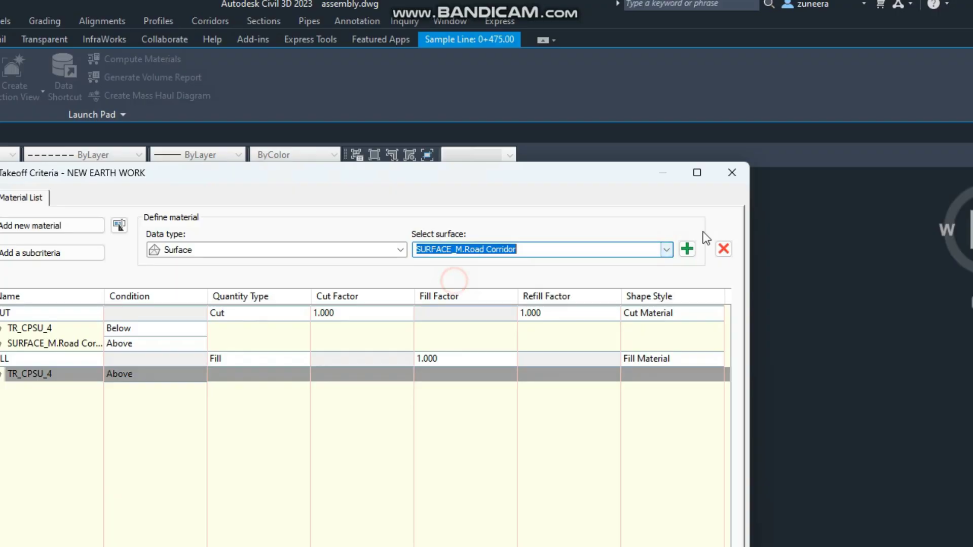
pyautogui.click(687, 249)
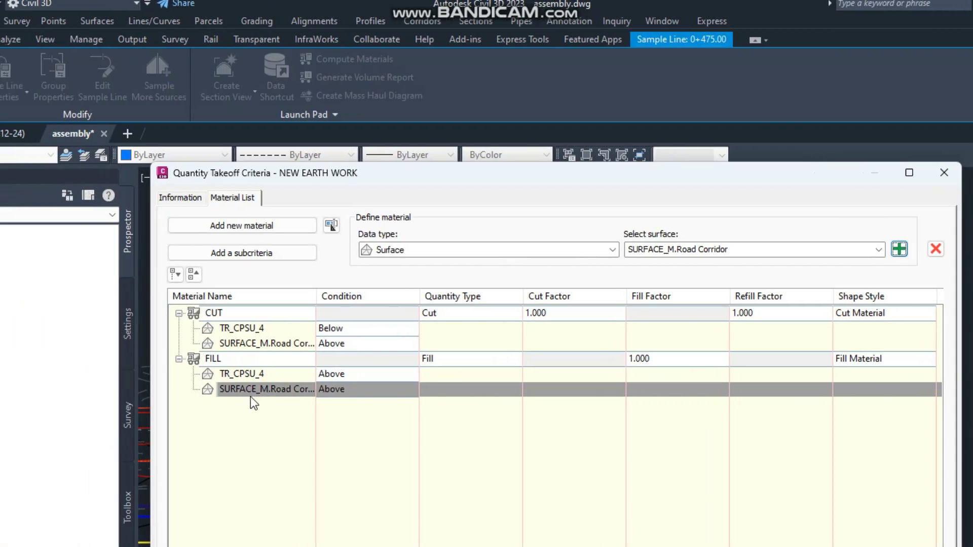
# Step: Set the FILL material's SURFACE_M.Road Corridor condition to Below and save the takeoff criteria
pyautogui.click(350, 394)
pyautogui.click(348, 415)
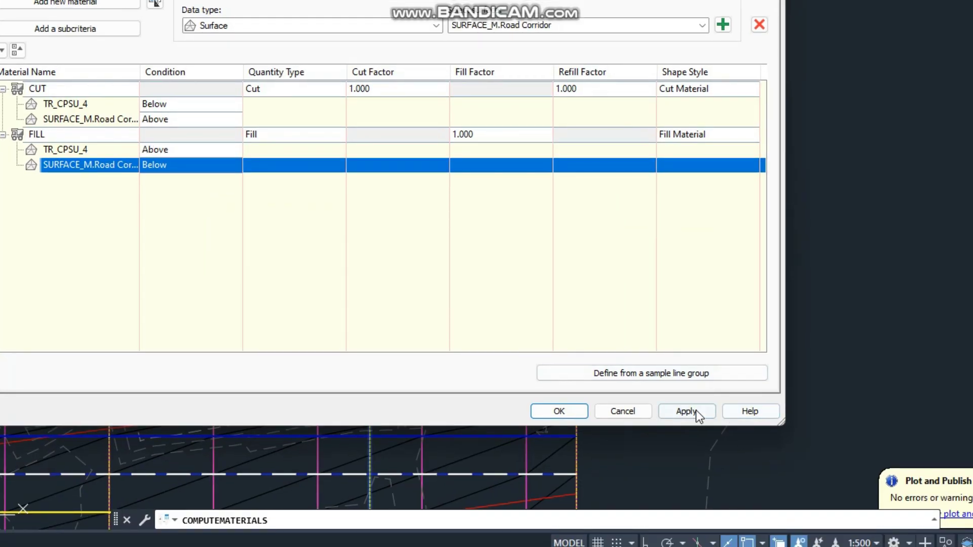
pyautogui.click(686, 411)
pyautogui.click(558, 411)
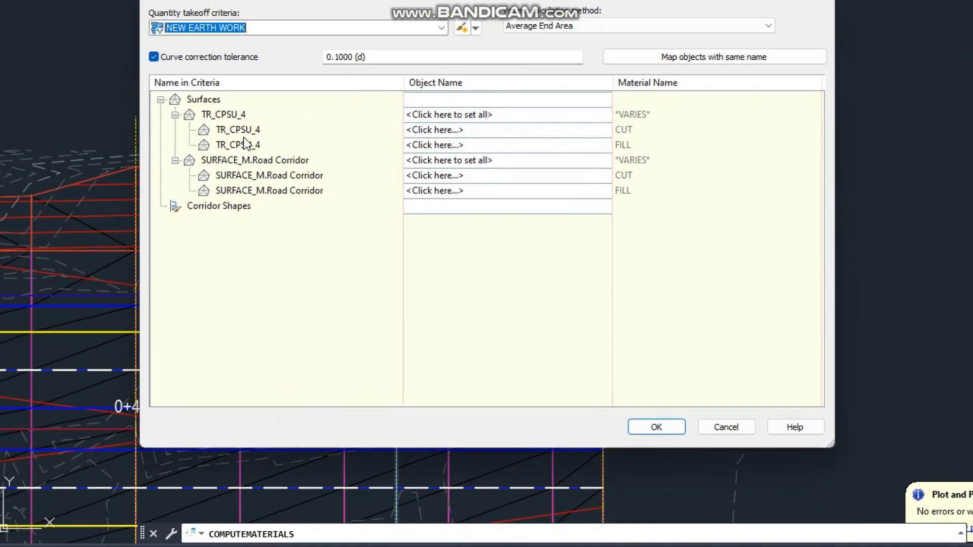
# Step: Map all TR_CPSU_4 entries in the criteria to the TR_CPSU_4 surface for both cut and fill
pyautogui.click(237, 115)
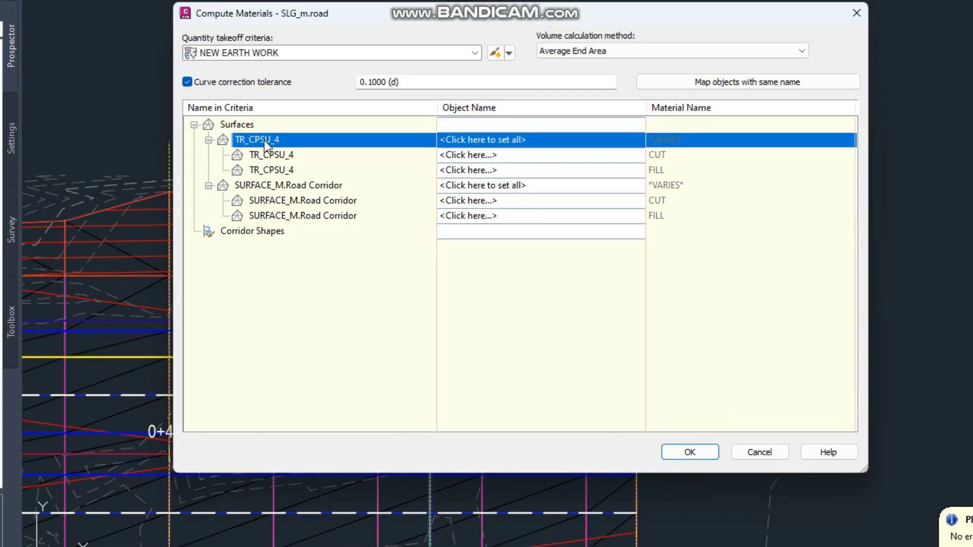
pyautogui.click(451, 140)
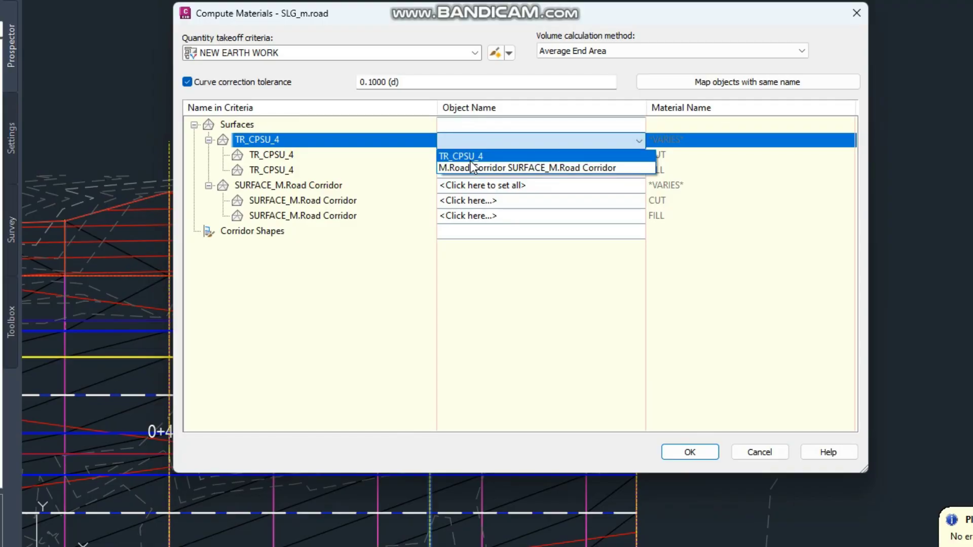
pyautogui.click(470, 157)
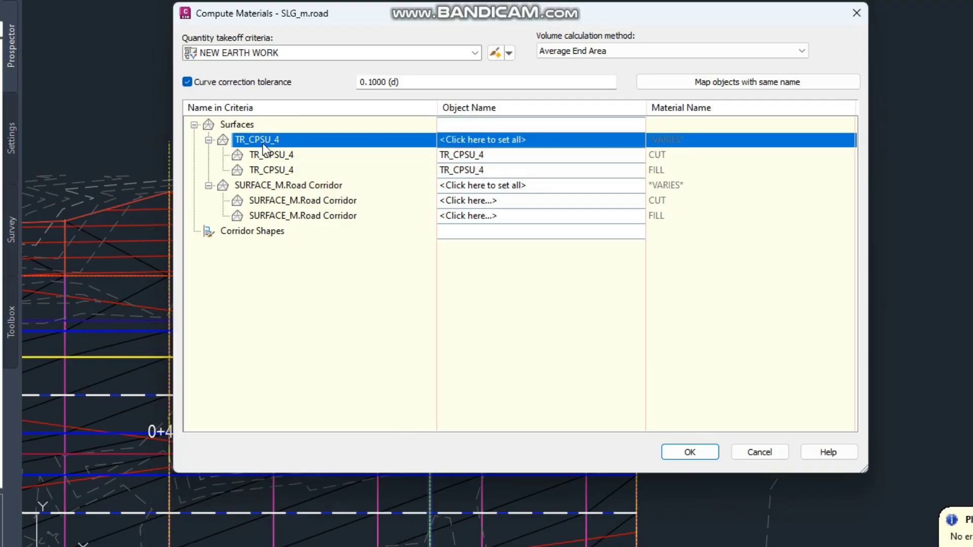
pyautogui.click(494, 142)
pyautogui.click(481, 155)
# Step: Map all SURFACE_M.Road Corridor entries to M.Road Corridor SURFACE_M.Road Corridor and compute the materials
pyautogui.click(511, 189)
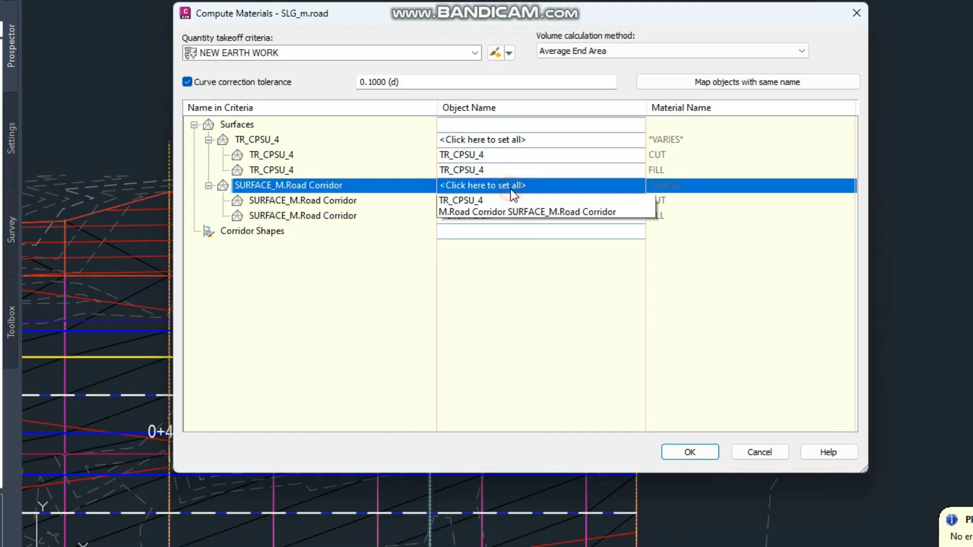
pyautogui.click(472, 212)
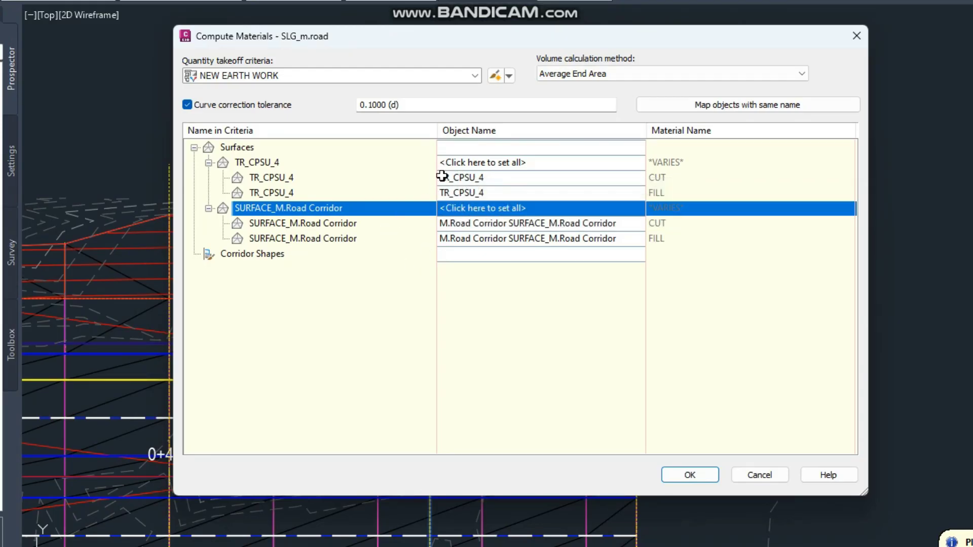
pyautogui.click(267, 167)
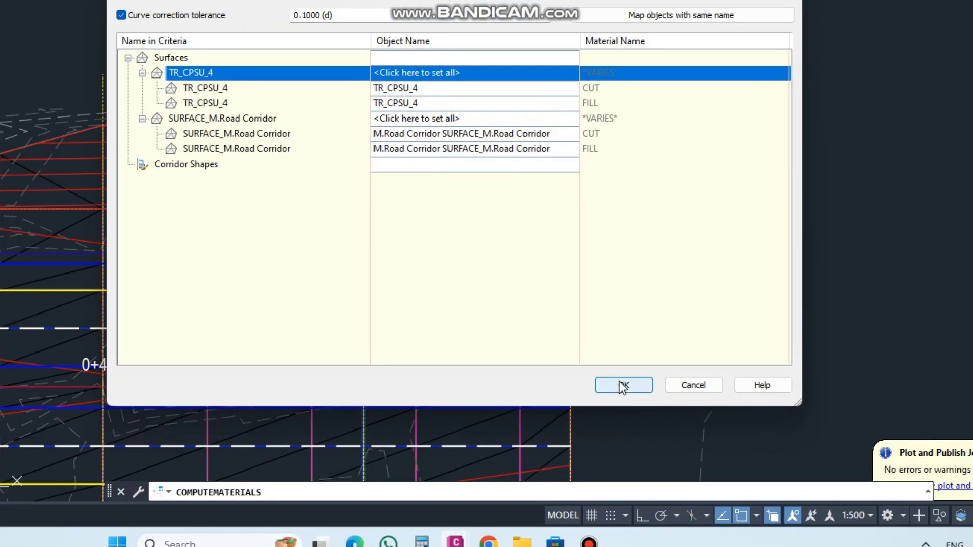
pyautogui.click(622, 386)
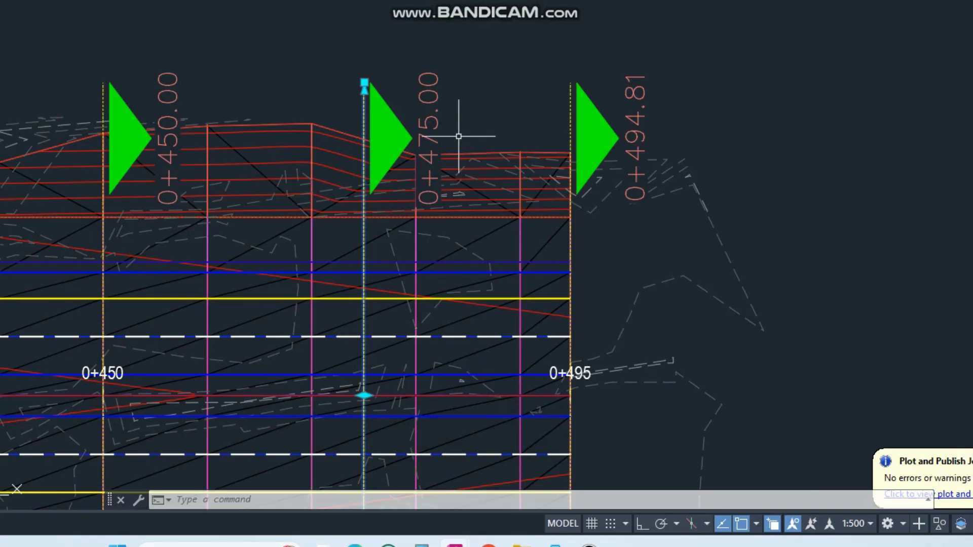
# Step: Examine the cut material area in the section view at station 0+000.00
pyautogui.scroll(-10, 458, 137)
pyautogui.scroll(8, 634, 142)
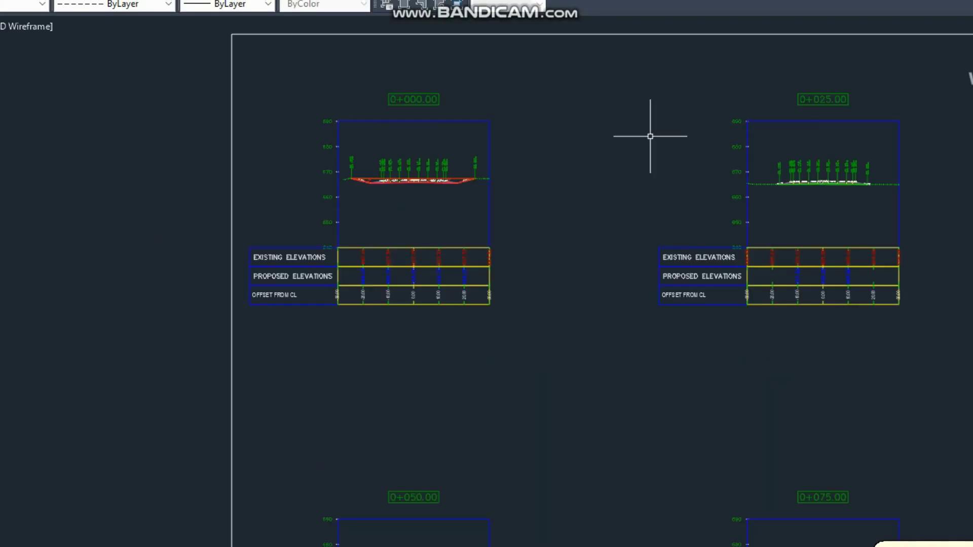
pyautogui.scroll(8, 401, 176)
pyautogui.moveTo(366, 224); pyautogui.dragTo(387, 260, button='middle')
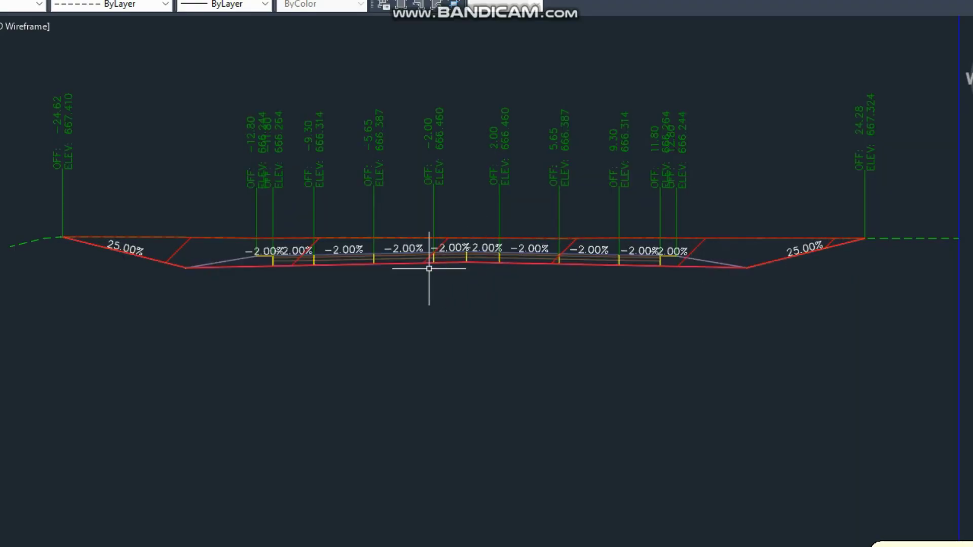
pyautogui.scroll(5, 175, 245)
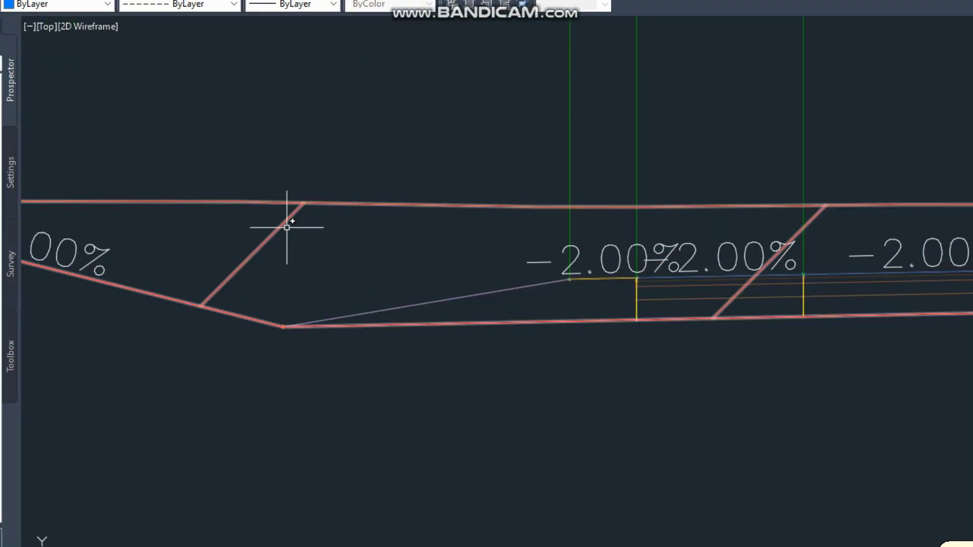
pyautogui.scroll(-8, 408, 206)
# Step: Inspect the fill material area across a neighbouring section view and go back to the cut section at 0+000.00
pyautogui.moveTo(458, 283); pyautogui.dragTo(470, 174, button='middle')
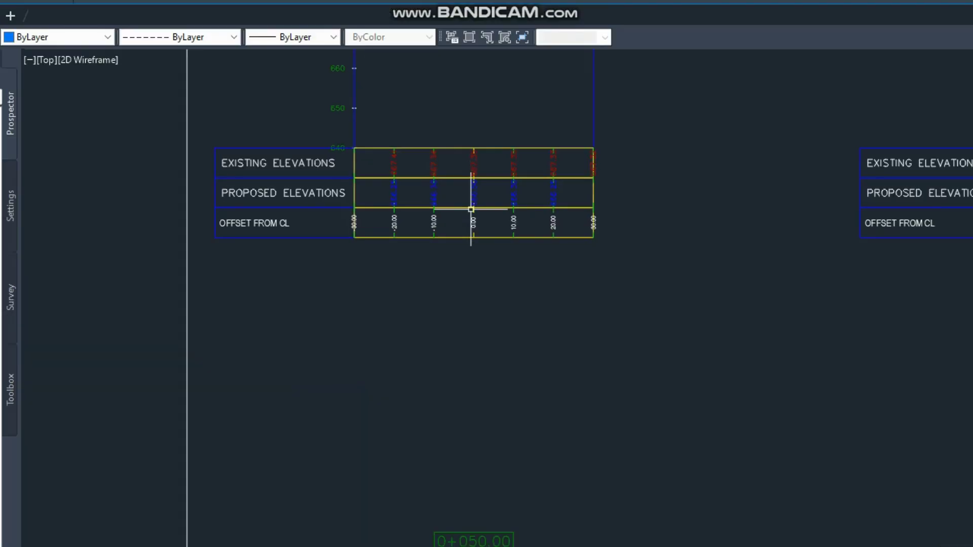
pyautogui.scroll(5, 438, 353)
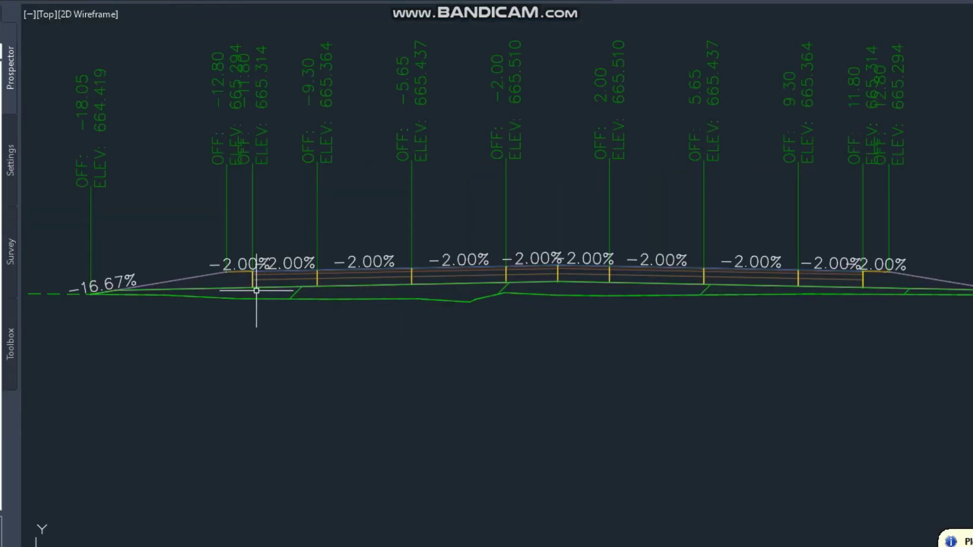
pyautogui.scroll(4, 256, 293)
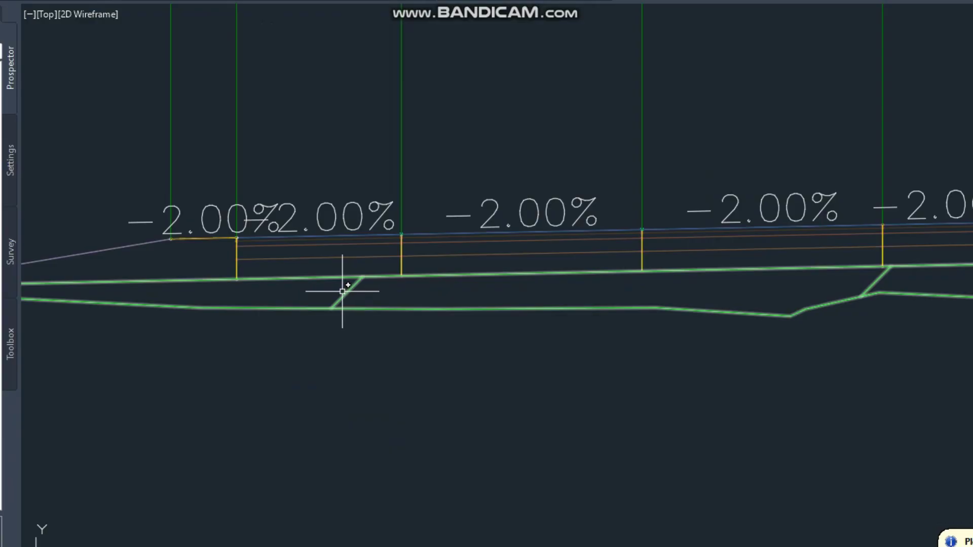
pyautogui.scroll(-4, 343, 291)
pyautogui.moveTo(795, 298); pyautogui.dragTo(689, 304, button='middle')
pyautogui.scroll(4, 747, 297)
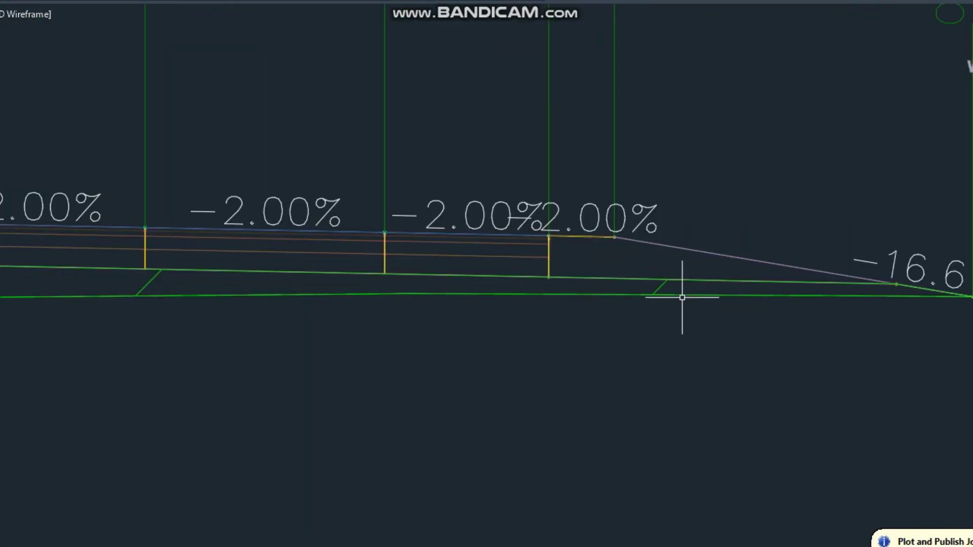
pyautogui.click(709, 252)
pyautogui.press('Escape')
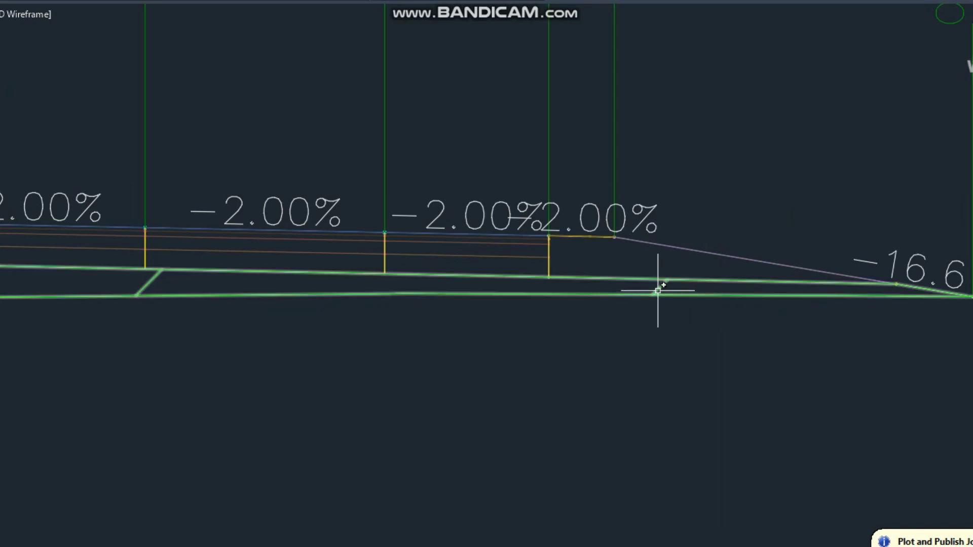
pyautogui.scroll(-8, 579, 334)
pyautogui.scroll(5, 463, 162)
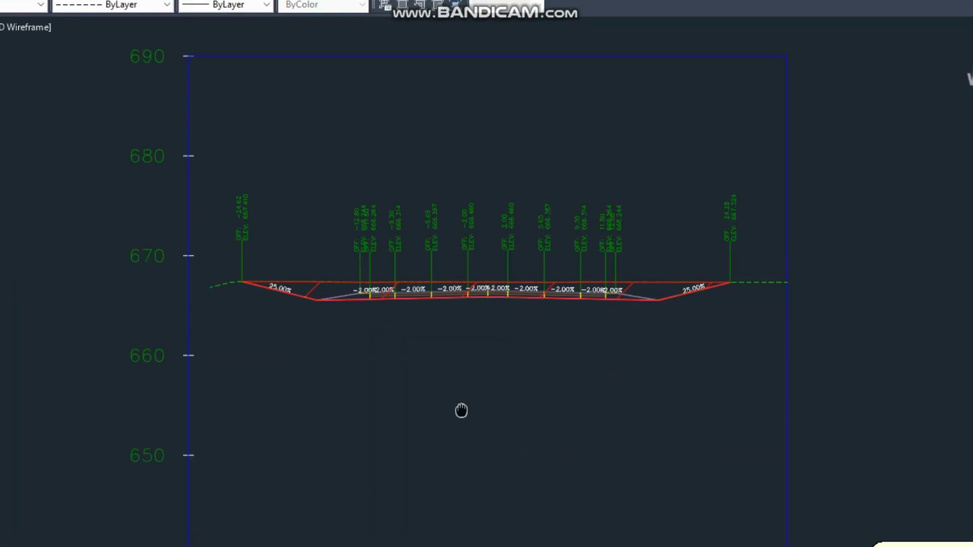
# Step: Examine the cut hatch in the 0+000.00 section view and the fill hatch in another section view on the first sheet
pyautogui.scroll(3, 454, 311)
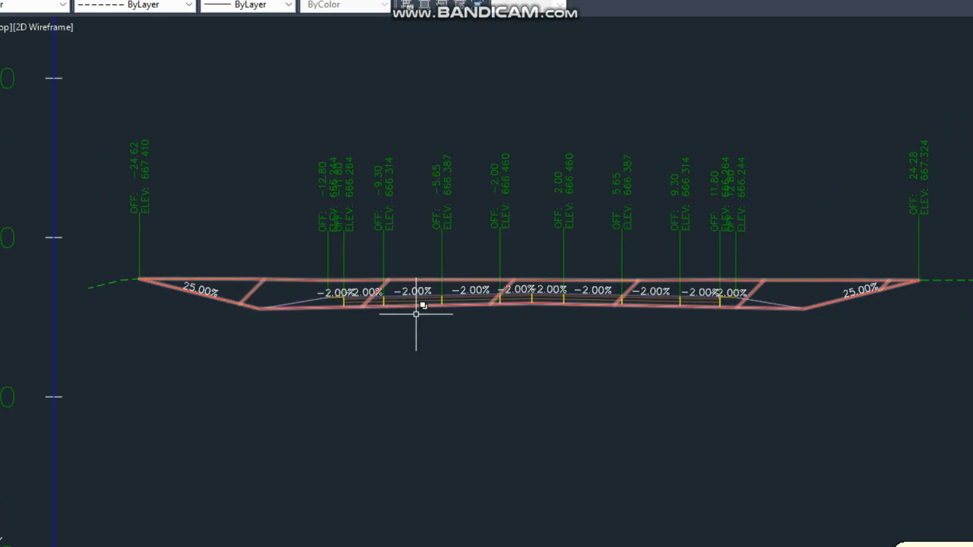
pyautogui.scroll(-8, 416, 314)
pyautogui.moveTo(699, 248); pyautogui.dragTo(481, 114, button='middle')
pyautogui.scroll(10, 481, 143)
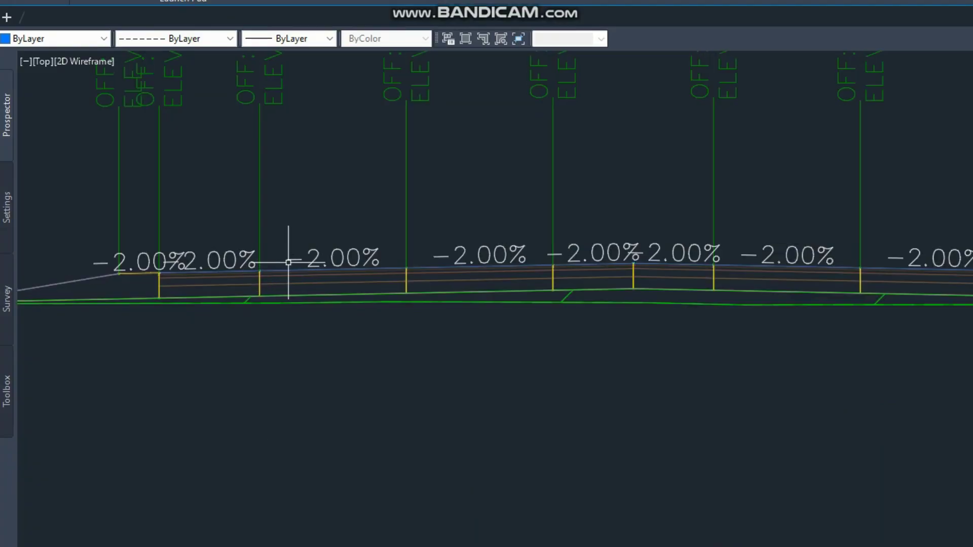
pyautogui.scroll(5, 441, 286)
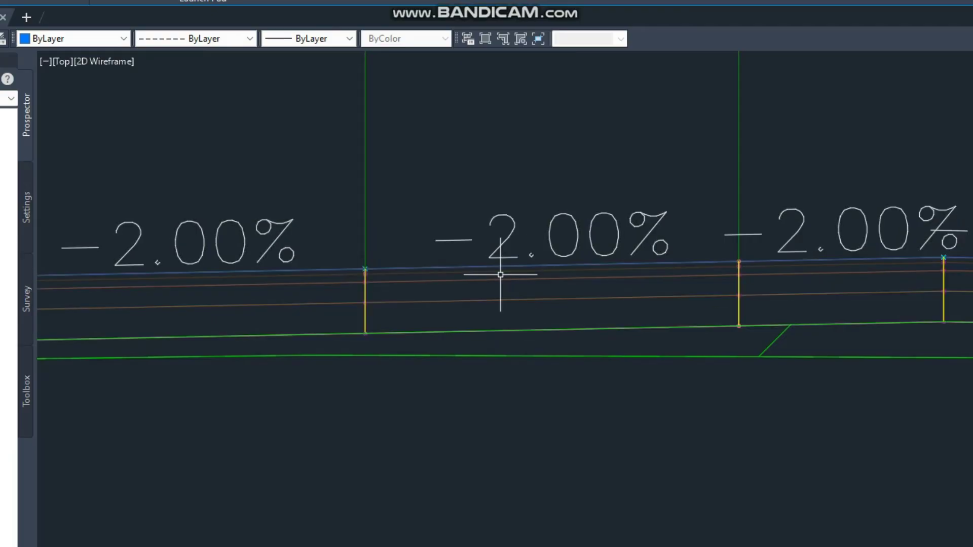
pyautogui.scroll(-4, 405, 305)
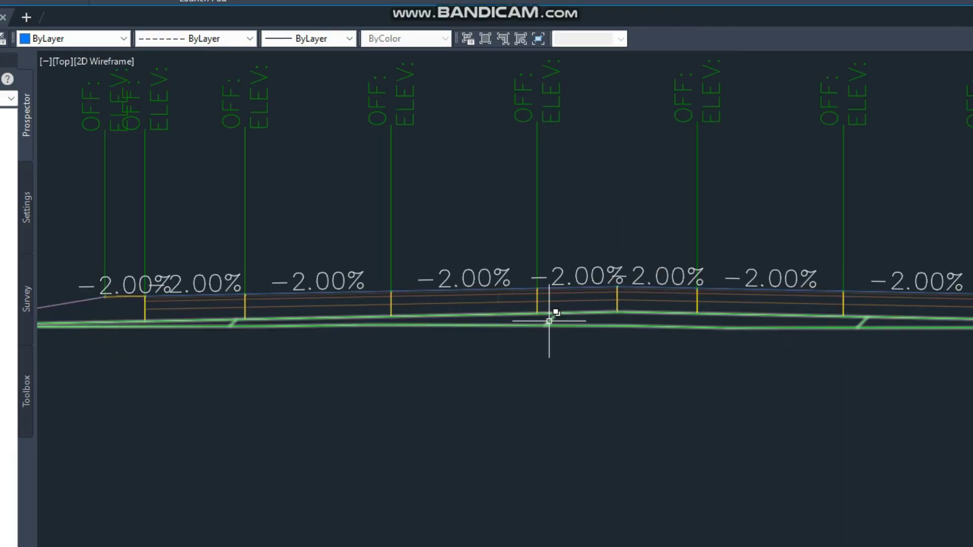
pyautogui.scroll(-12, 550, 321)
pyautogui.moveTo(553, 319); pyautogui.dragTo(640, 319, button='middle')
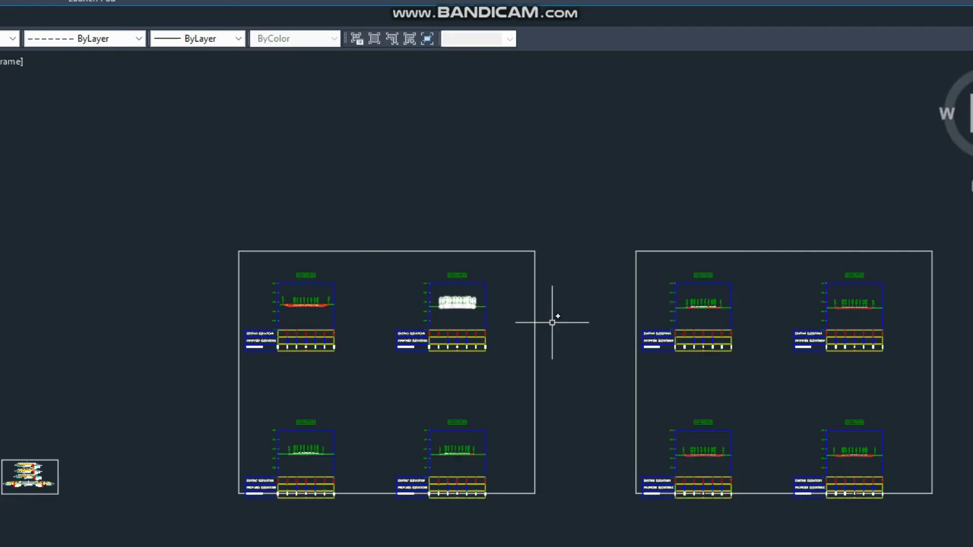
# Step: Inspect the material areas in section views on the remaining sheets, up to the single view on the last sheet
pyautogui.scroll(10, 551, 324)
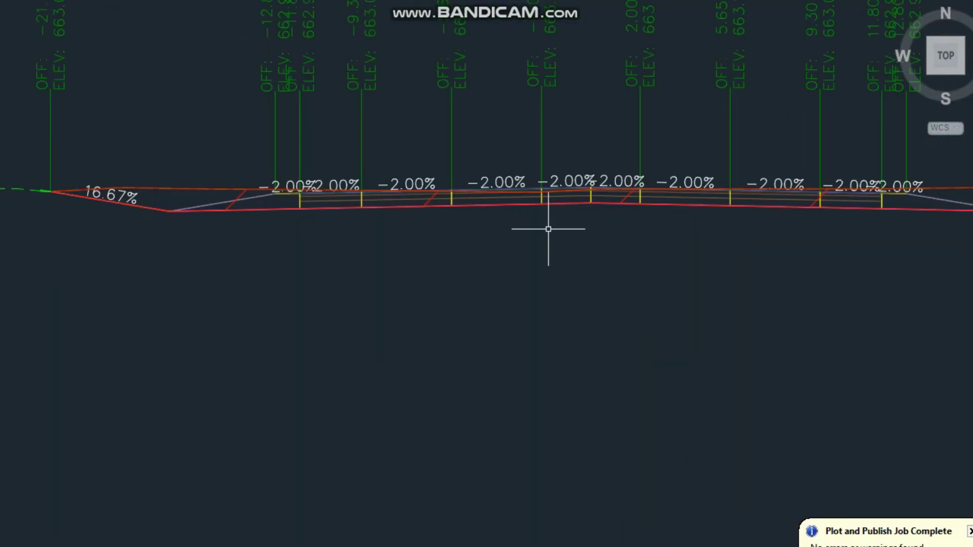
pyautogui.scroll(-10, 247, 319)
pyautogui.moveTo(682, 321); pyautogui.dragTo(478, 326, button='middle')
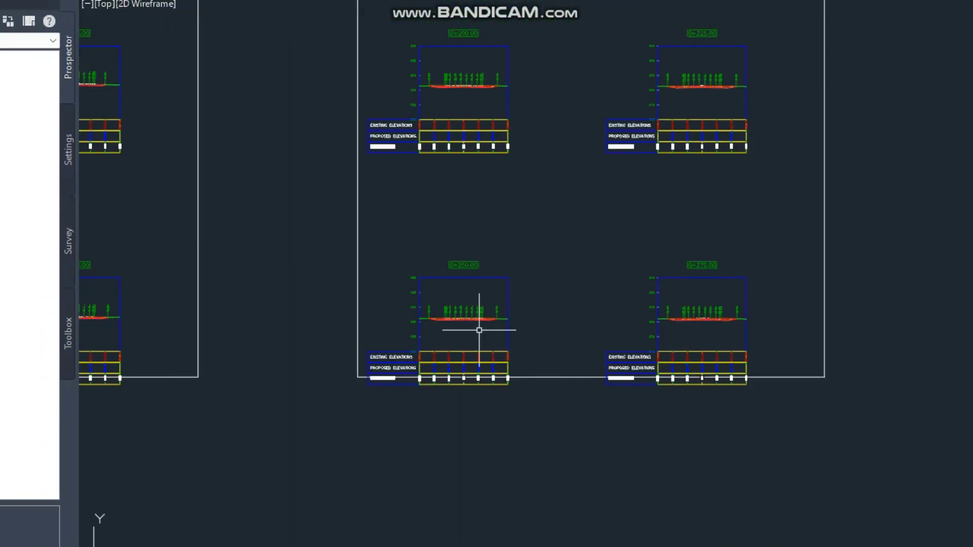
pyautogui.scroll(2, 478, 325)
pyautogui.scroll(8, 710, 144)
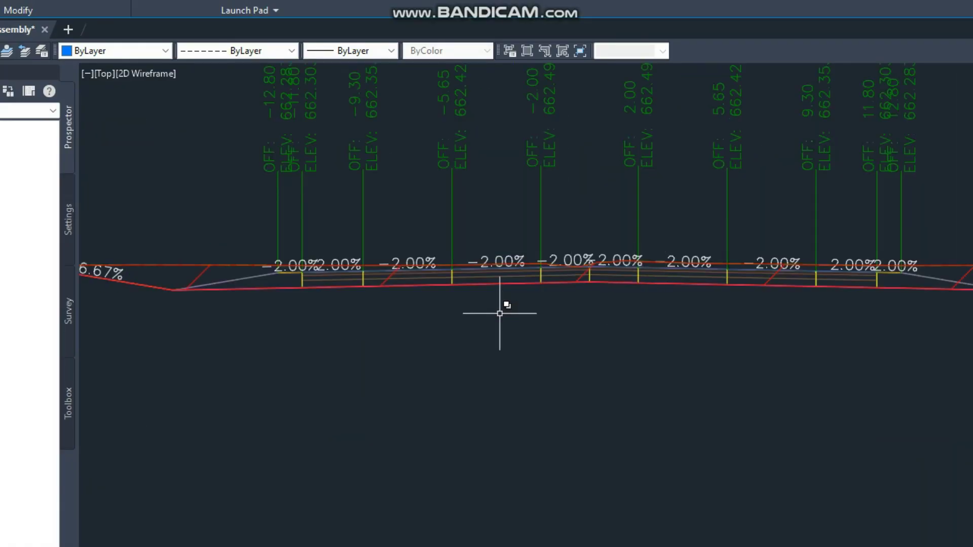
pyautogui.scroll(-10, 304, 304)
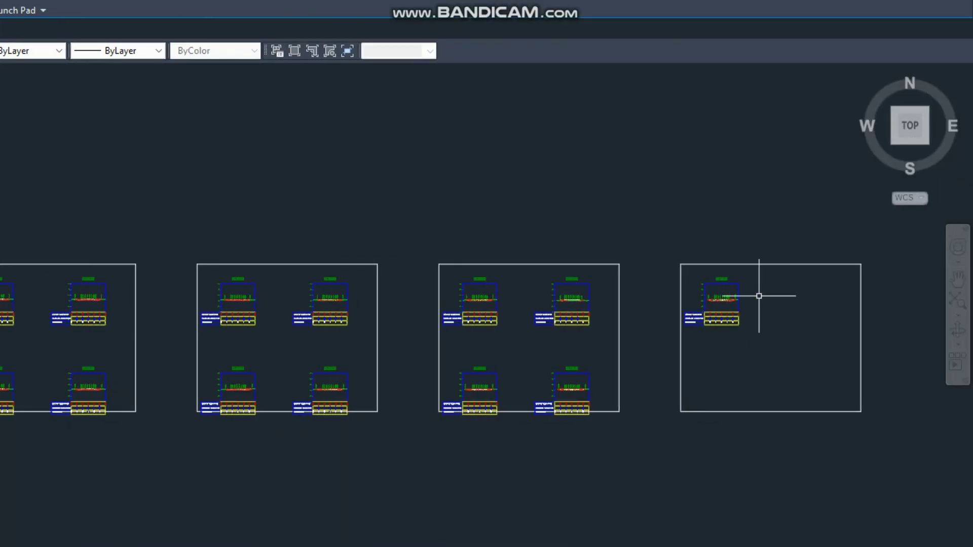
pyautogui.scroll(5, 824, 353)
pyautogui.scroll(6, 592, 354)
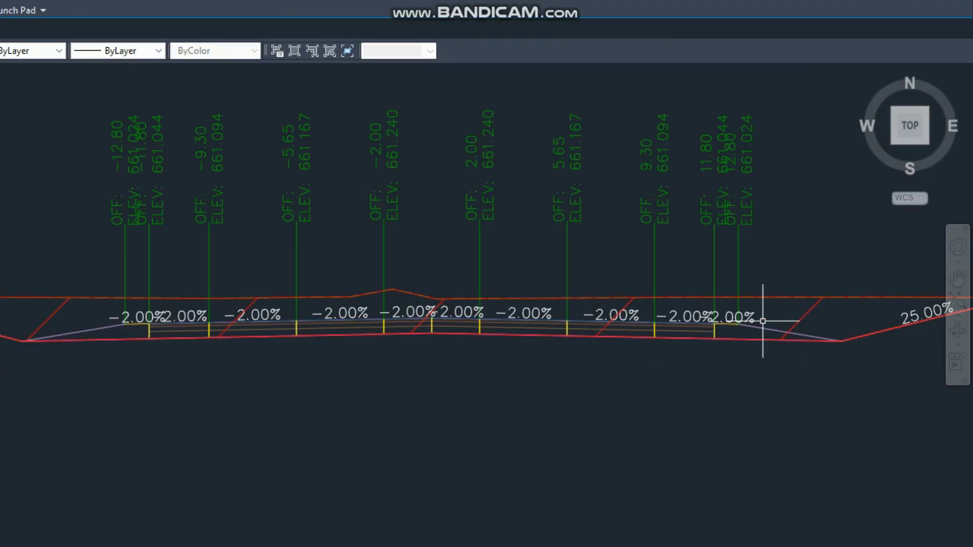
pyautogui.scroll(-10, 553, 326)
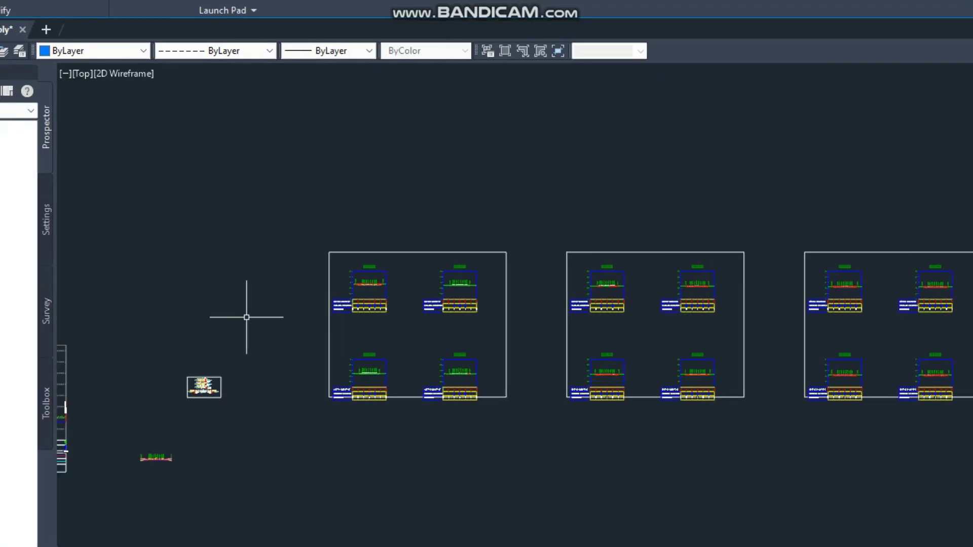
# Step: Add a Total Volume table with the Basic style to the volume tables of Section View Group - 1
pyautogui.scroll(4, 157, 302)
pyautogui.moveTo(446, 362); pyautogui.dragTo(408, 275, button='middle')
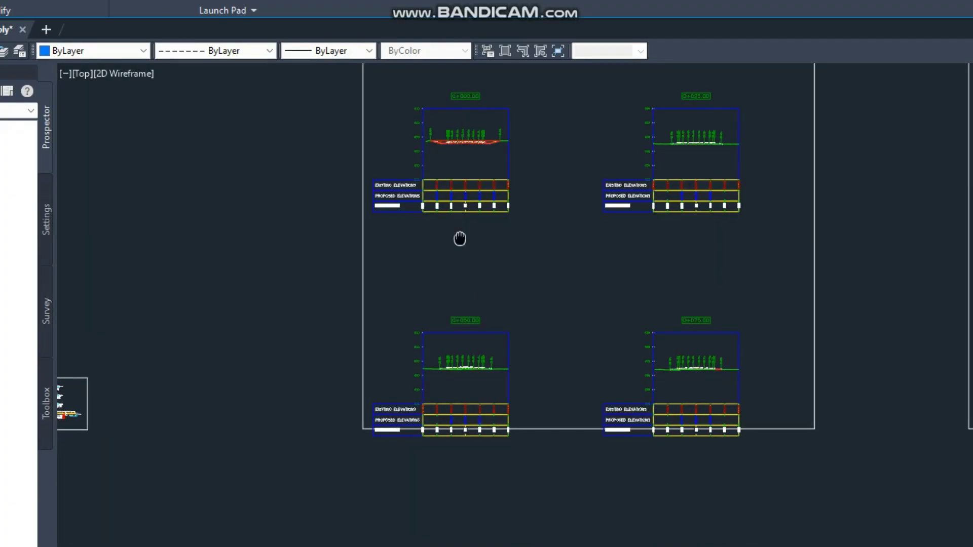
pyautogui.moveTo(461, 239); pyautogui.dragTo(453, 288, button='middle')
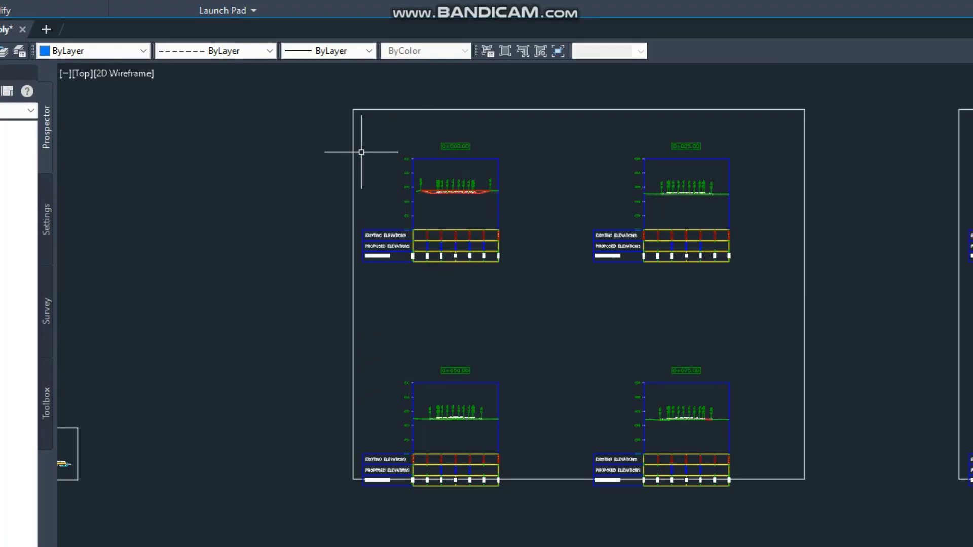
pyautogui.scroll(4, 541, 192)
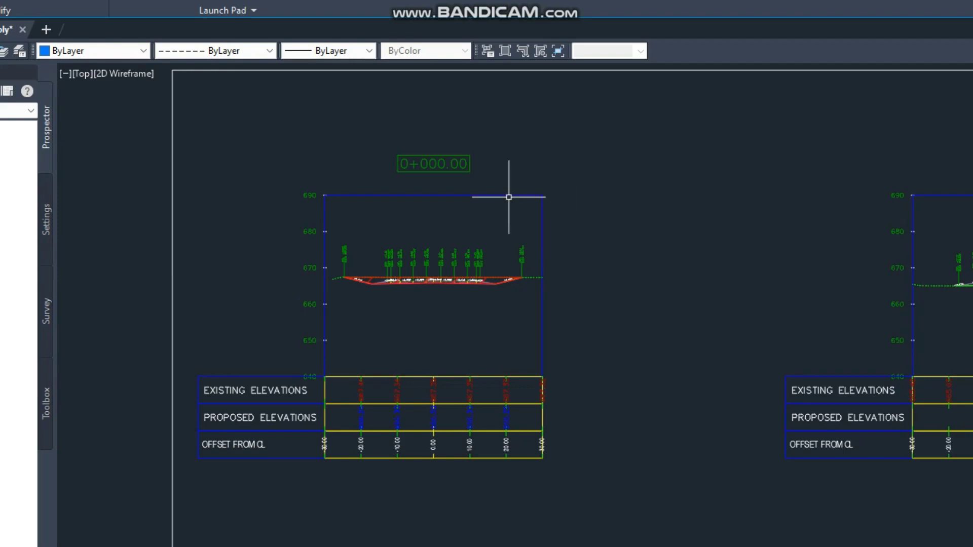
pyautogui.scroll(-2, 477, 255)
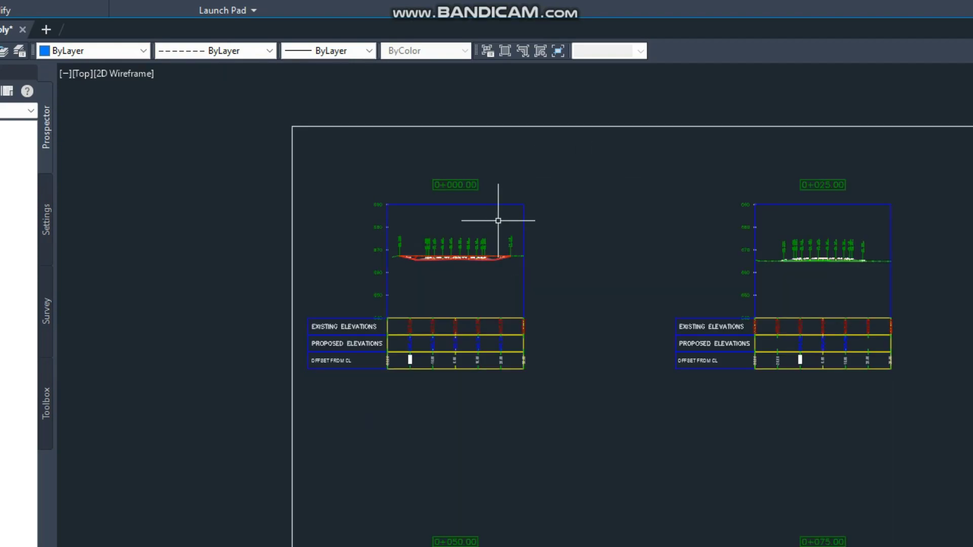
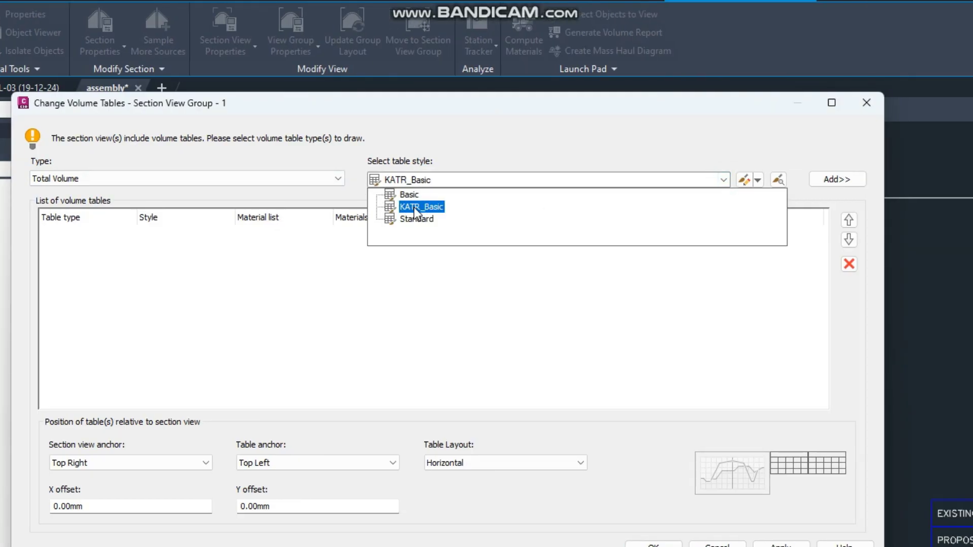
pyautogui.click(441, 151)
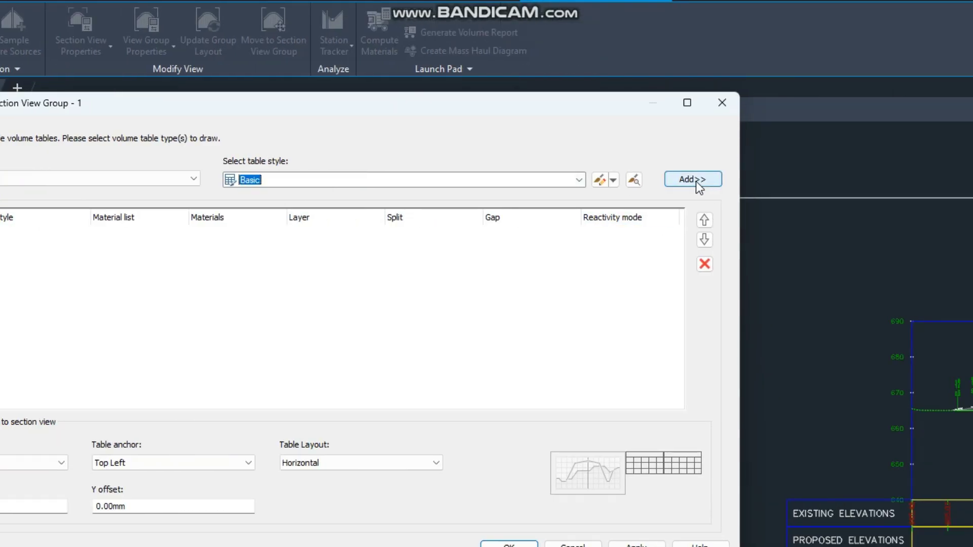
pyautogui.click(695, 180)
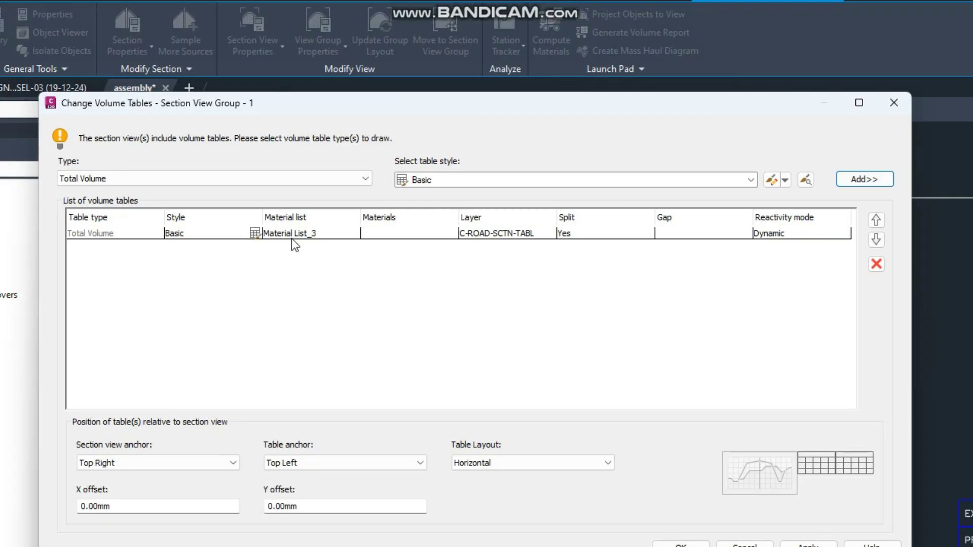
# Step: Choose Material List_3 as the material list for the Total Volume table
pyautogui.click(302, 233)
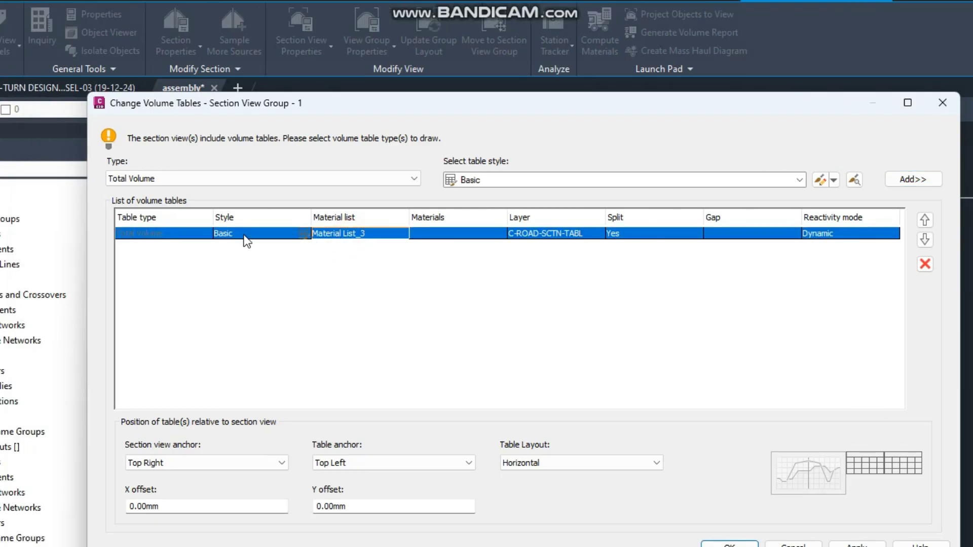
pyautogui.click(366, 236)
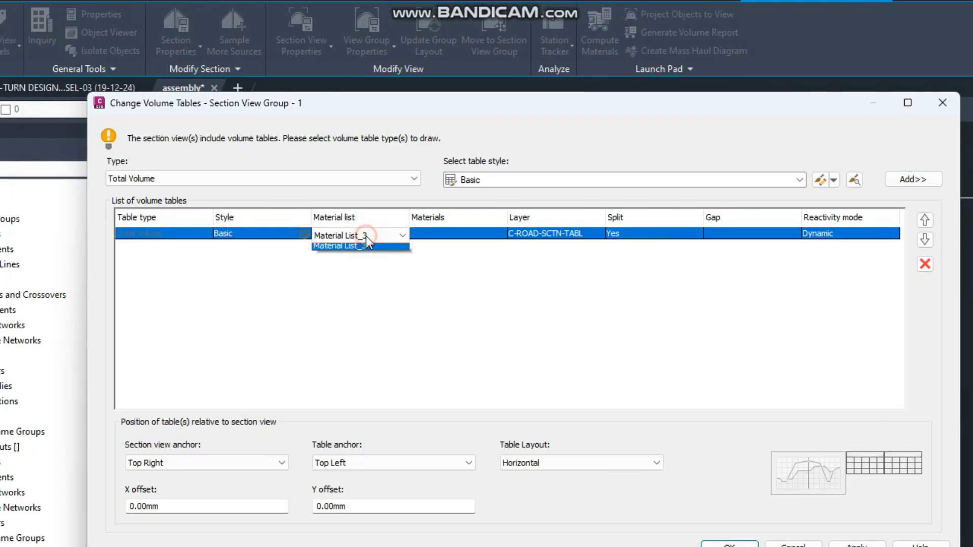
pyautogui.click(366, 236)
pyautogui.click(356, 235)
pyautogui.click(368, 213)
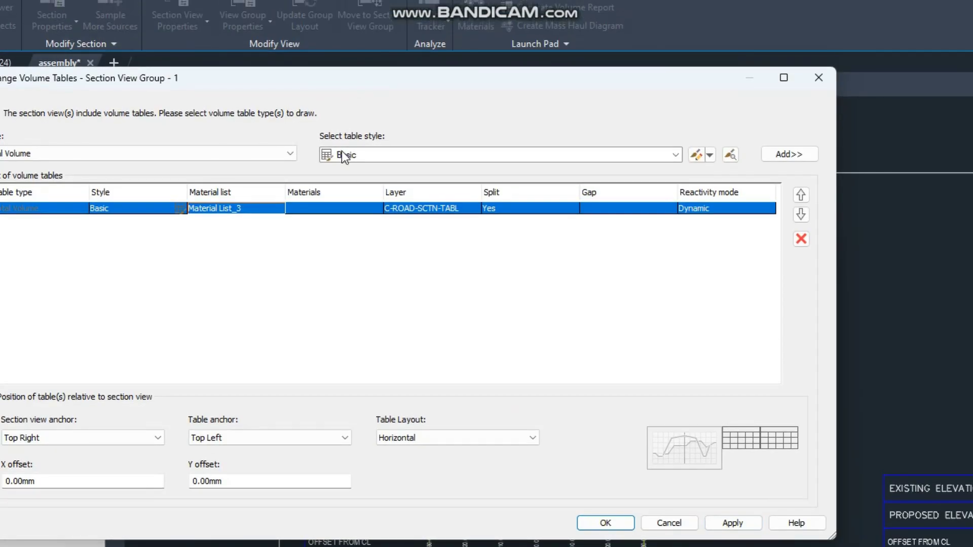
# Step: Edit the Basic table style so the Header Area Fill component is visible in the Plan view direction, and apply it
pyautogui.click(694, 156)
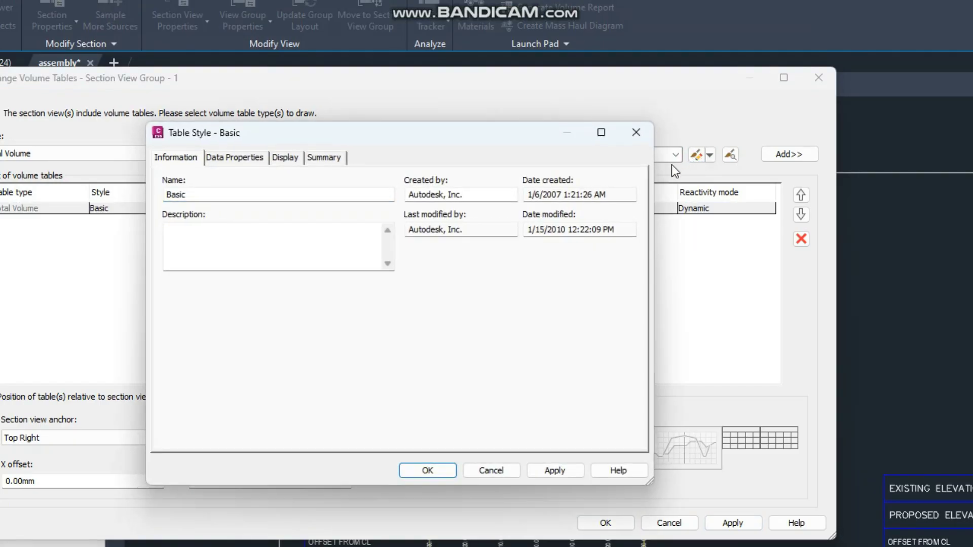
pyautogui.click(234, 157)
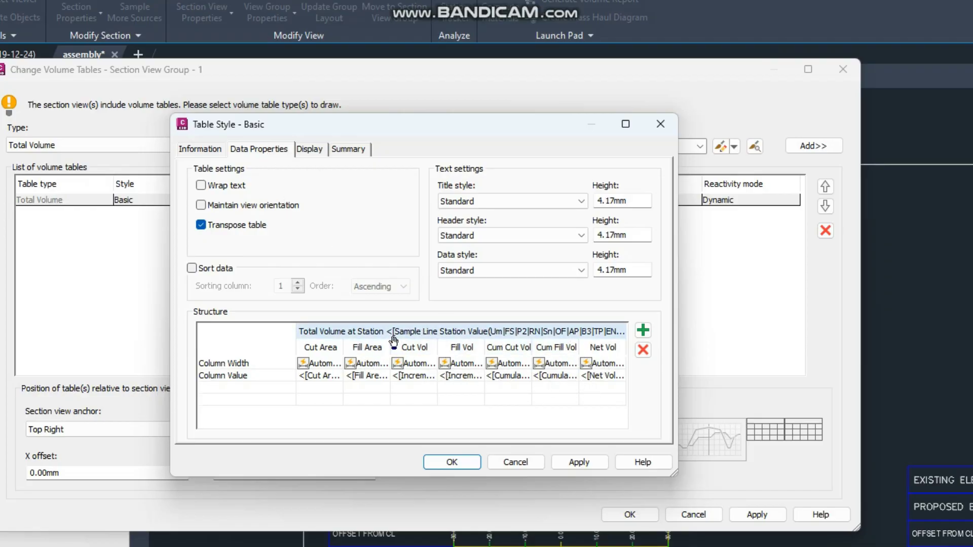
pyautogui.click(318, 151)
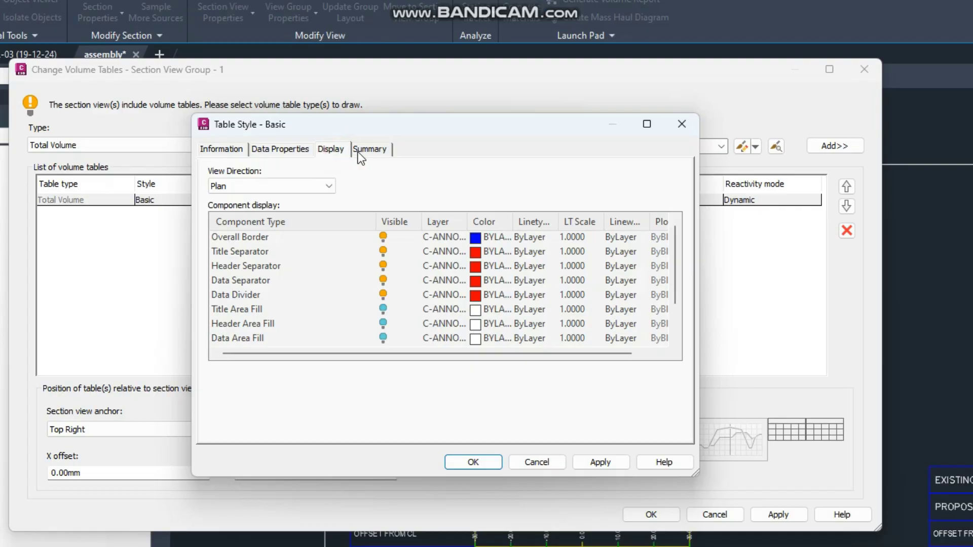
pyautogui.click(360, 151)
pyautogui.click(323, 152)
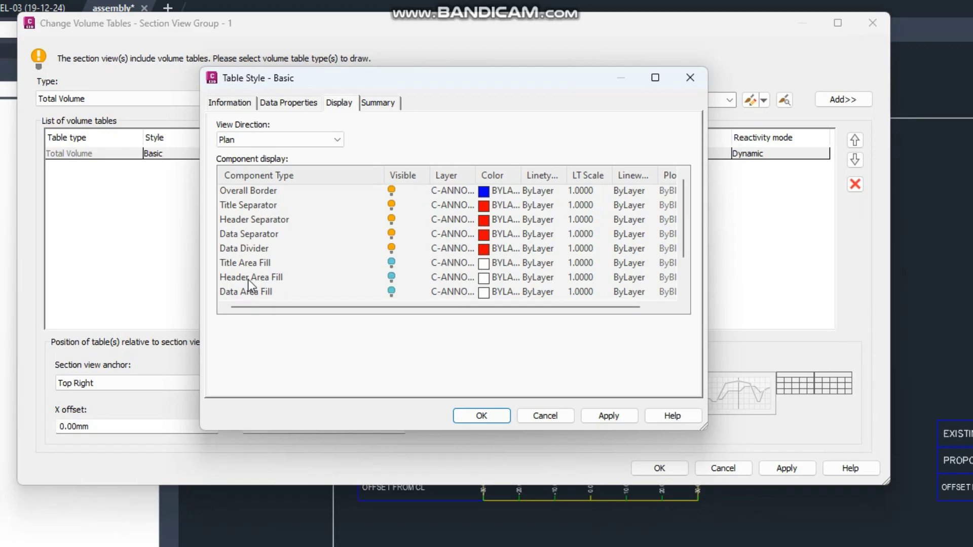
pyautogui.click(379, 276)
pyautogui.click(391, 277)
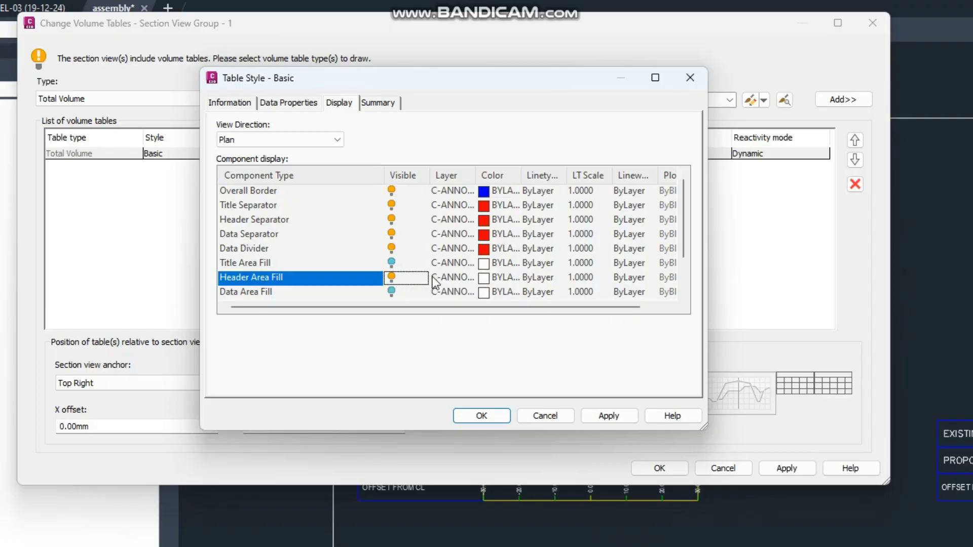
pyautogui.click(613, 416)
pyautogui.click(487, 416)
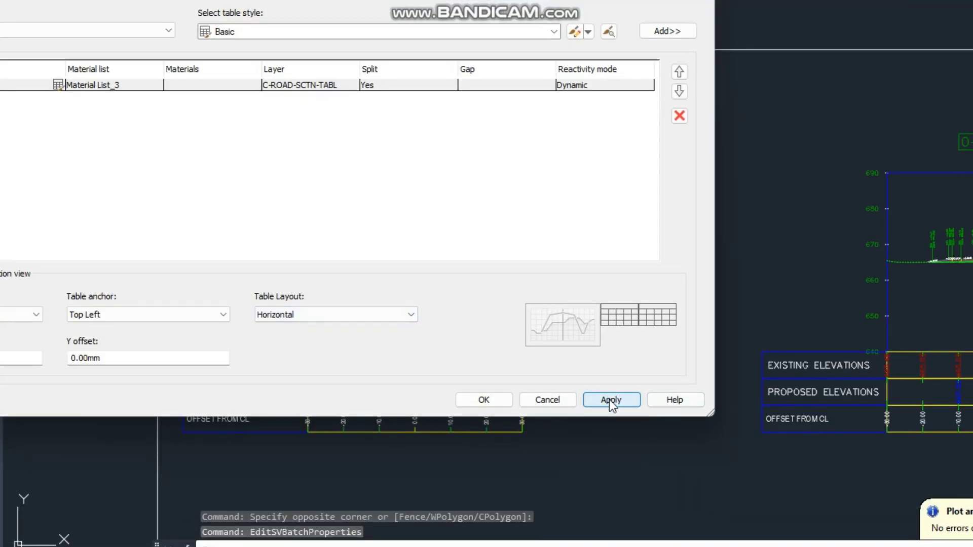
# Step: Apply the volume table settings and the section view group properties to place the tables beside the section views
pyautogui.click(609, 399)
pyautogui.click(474, 400)
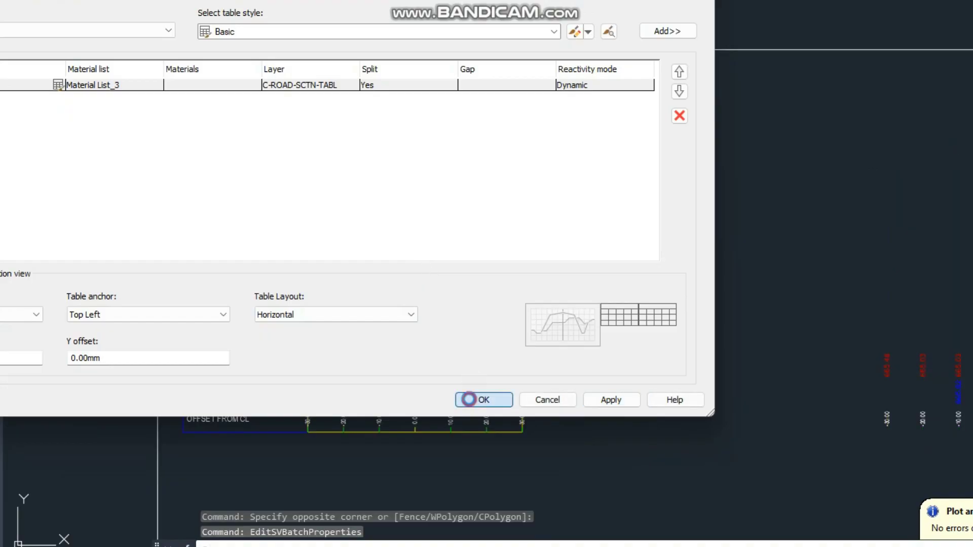
pyautogui.click(831, 392)
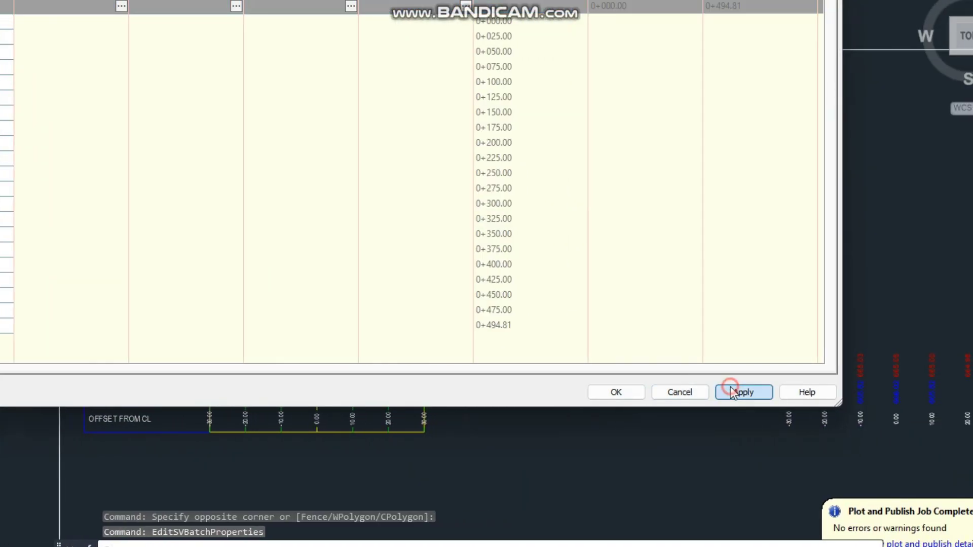
pyautogui.click(616, 393)
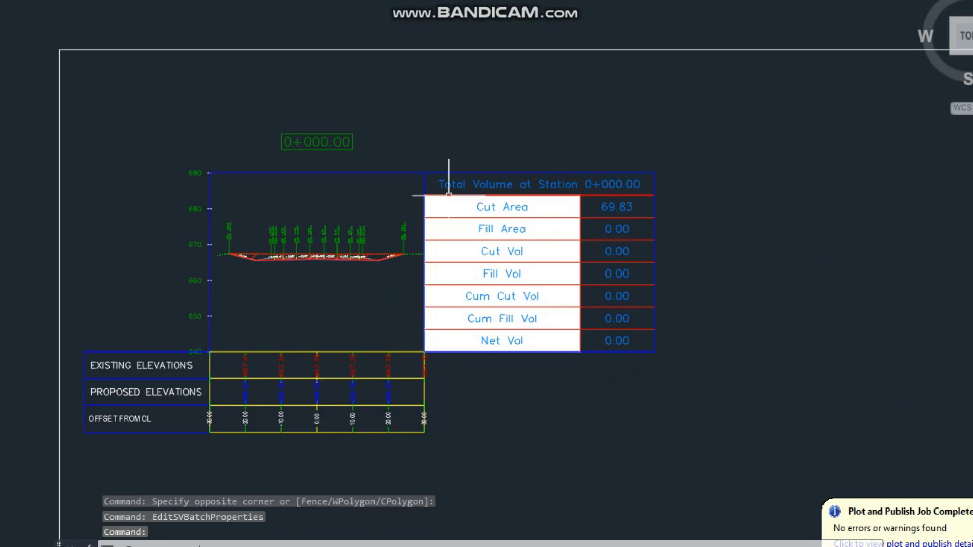
# Step: Update the section view group's layout to rearrange the section views and their volume tables on the sheets
pyautogui.scroll(-4, 287, 212)
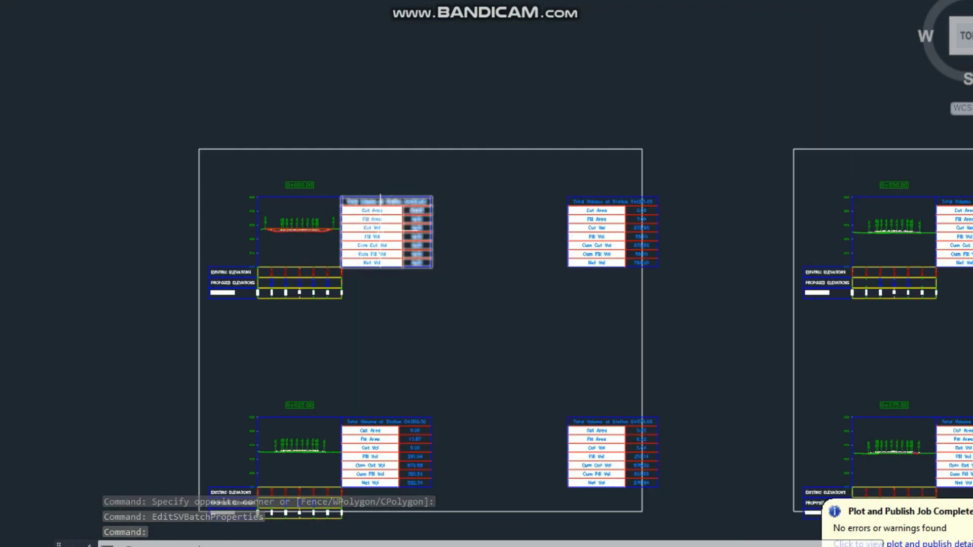
pyautogui.scroll(2, 306, 236)
pyautogui.scroll(-5, 243, 169)
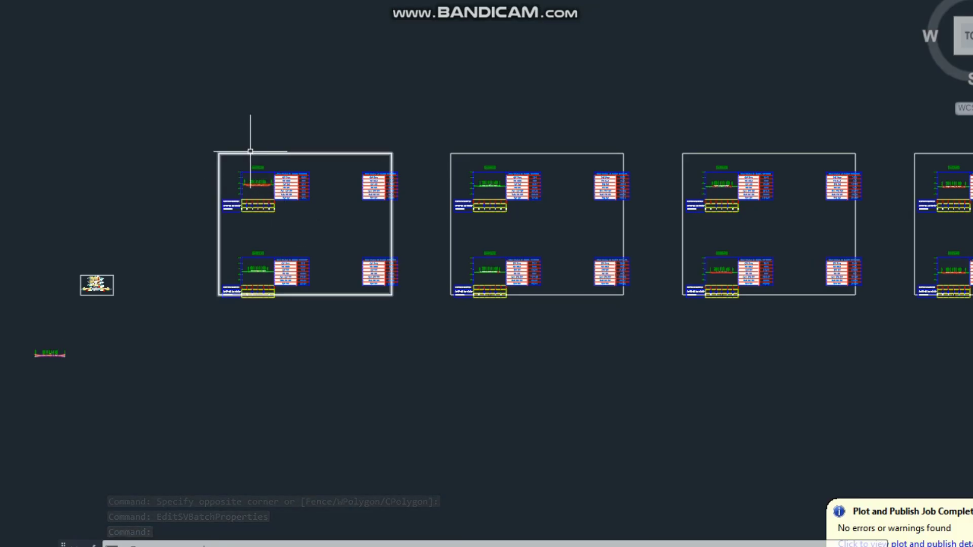
pyautogui.click(250, 151)
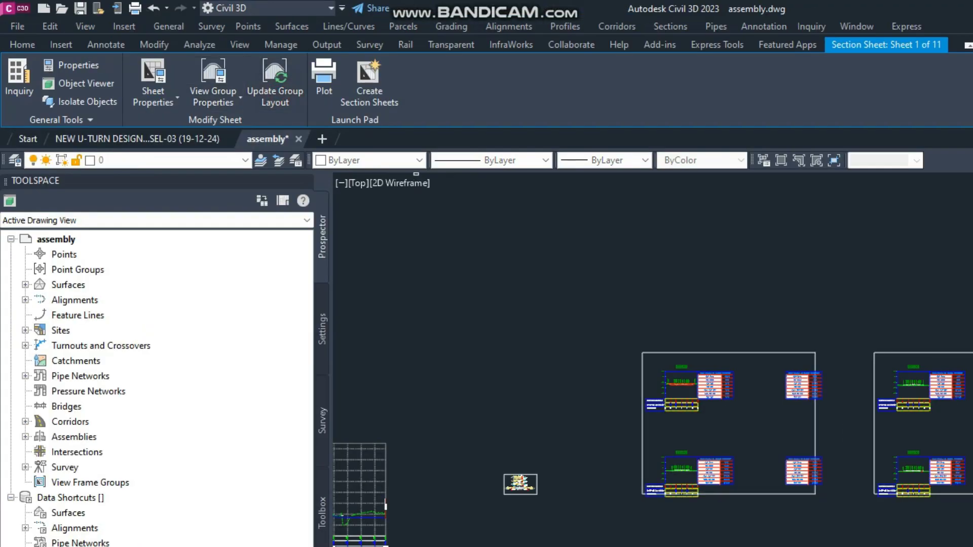
pyautogui.press('Escape')
pyautogui.scroll(-4, 616, 308)
pyautogui.click(533, 383)
pyautogui.click(972, 451)
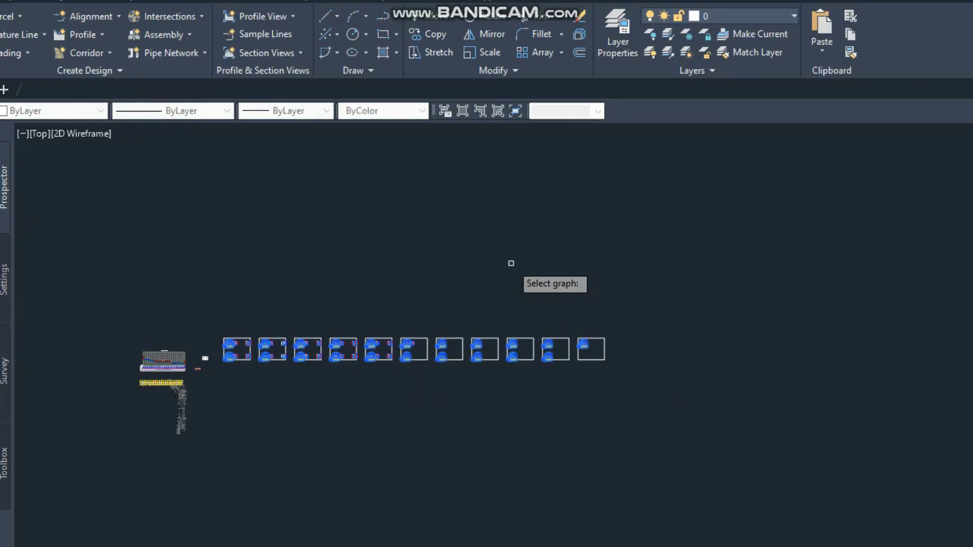
pyautogui.press('Escape')
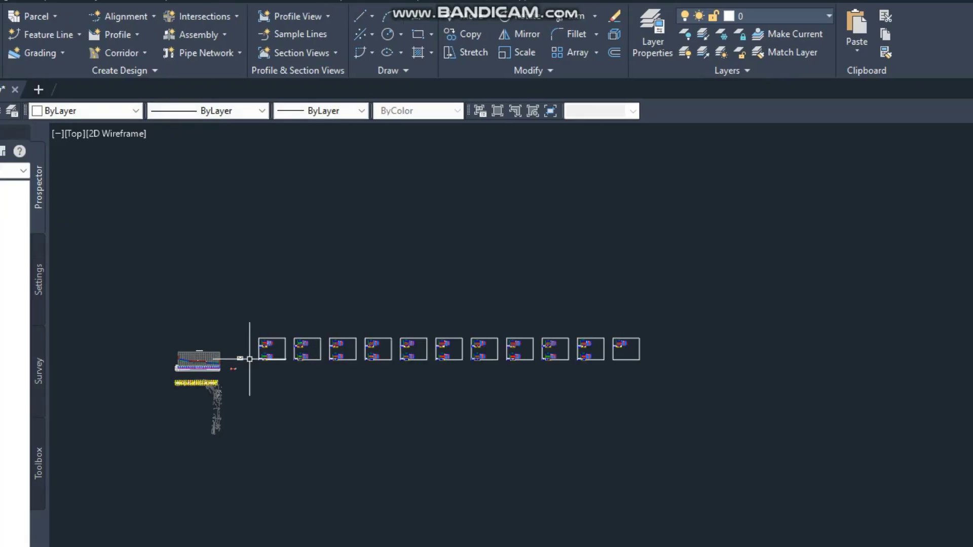
# Step: Examine the total volume table placed beside the section view at station 0+000.00
pyautogui.scroll(6, 223, 349)
pyautogui.scroll(5, 258, 350)
pyautogui.moveTo(337, 330); pyautogui.dragTo(382, 354, button='middle')
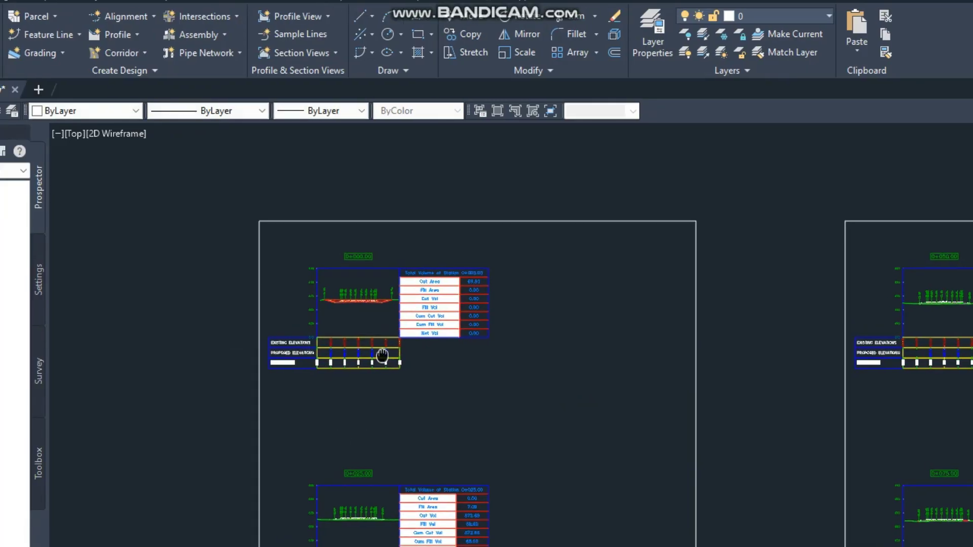
pyautogui.scroll(3, 387, 413)
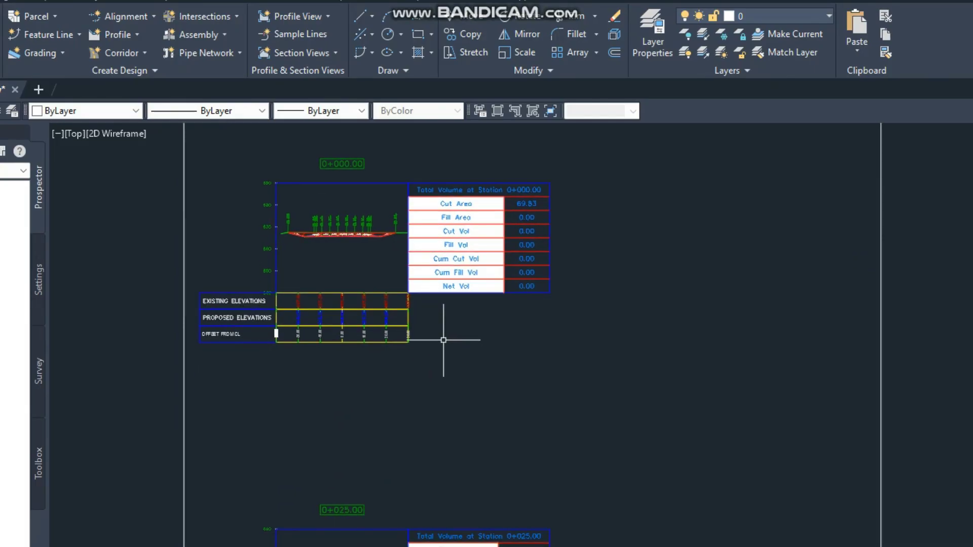
pyautogui.scroll(2, 446, 192)
pyautogui.scroll(1, 532, 263)
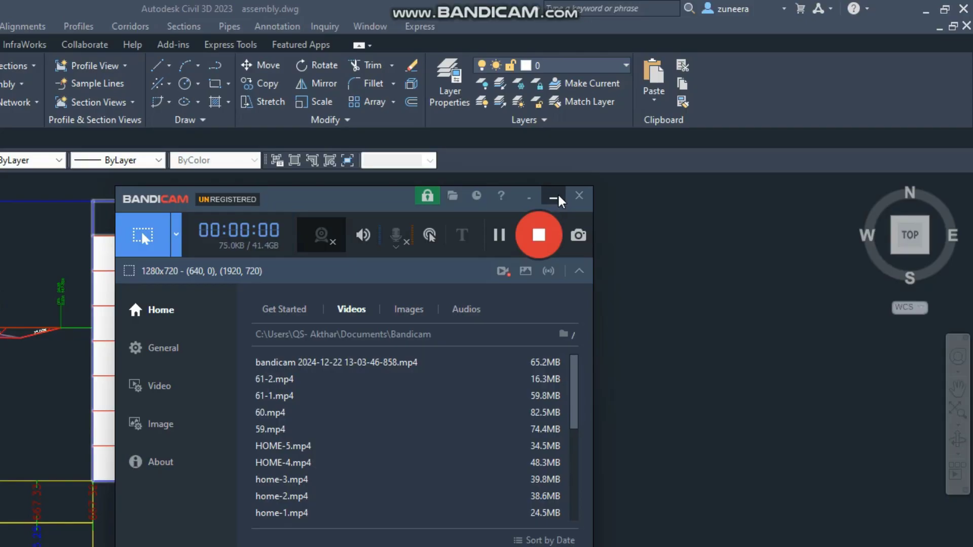
pyautogui.scroll(-2, 608, 408)
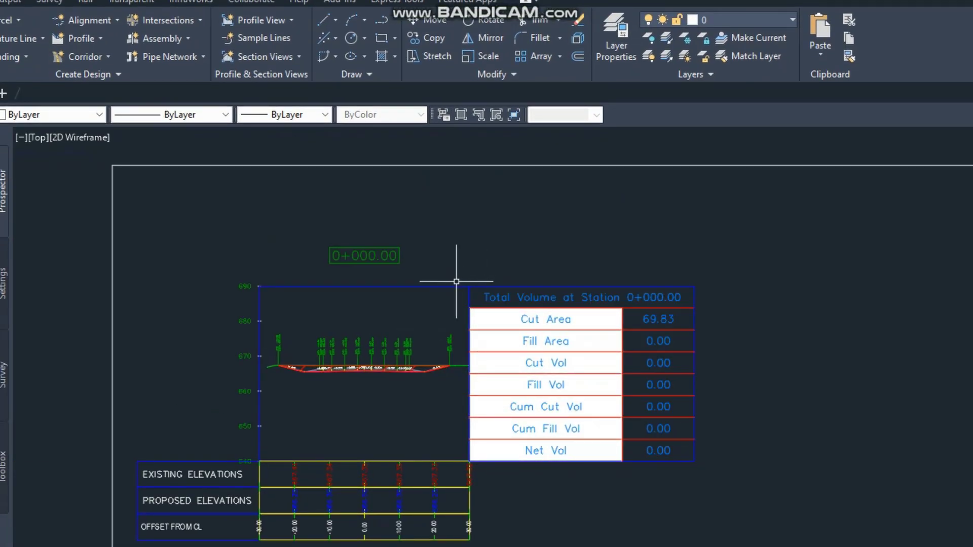
# Step: Open the section view group's volume table settings and review the Basic table style's data properties and Plan display components
pyautogui.click(453, 285)
pyautogui.rightClick(452, 284)
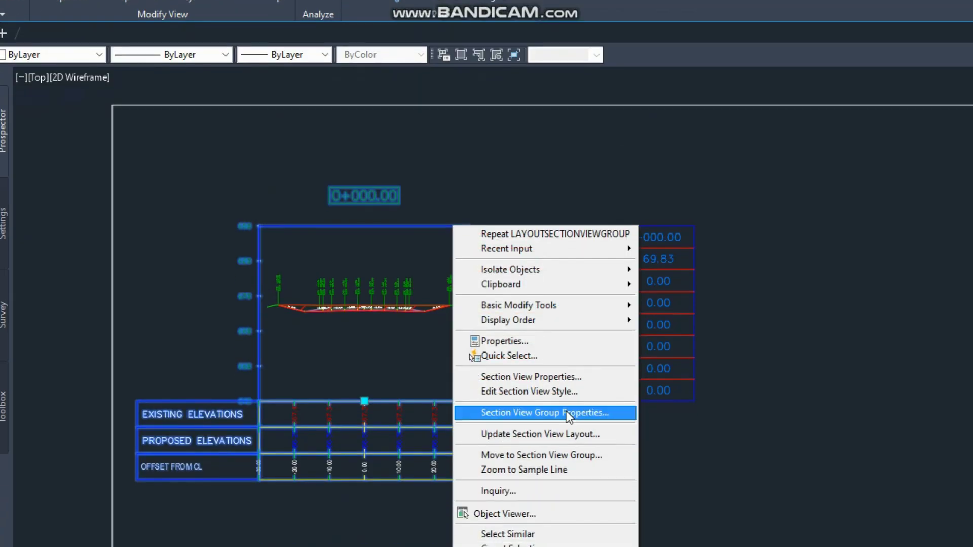
pyautogui.click(561, 475)
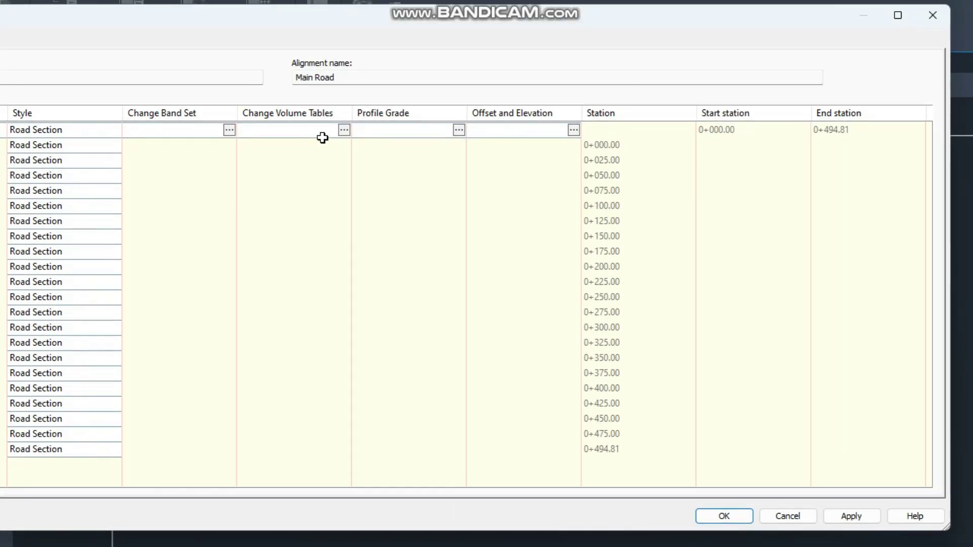
pyautogui.click(342, 146)
pyautogui.click(343, 146)
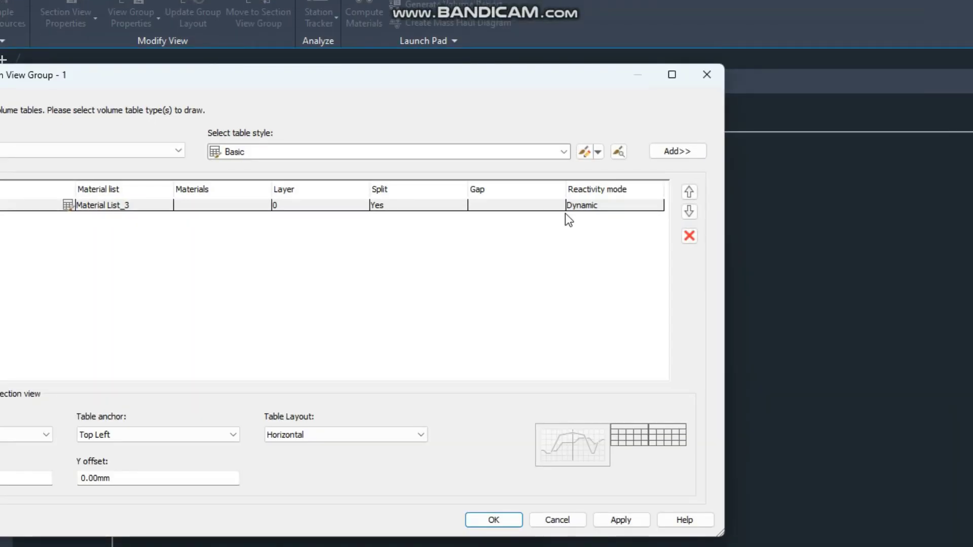
pyautogui.click(587, 152)
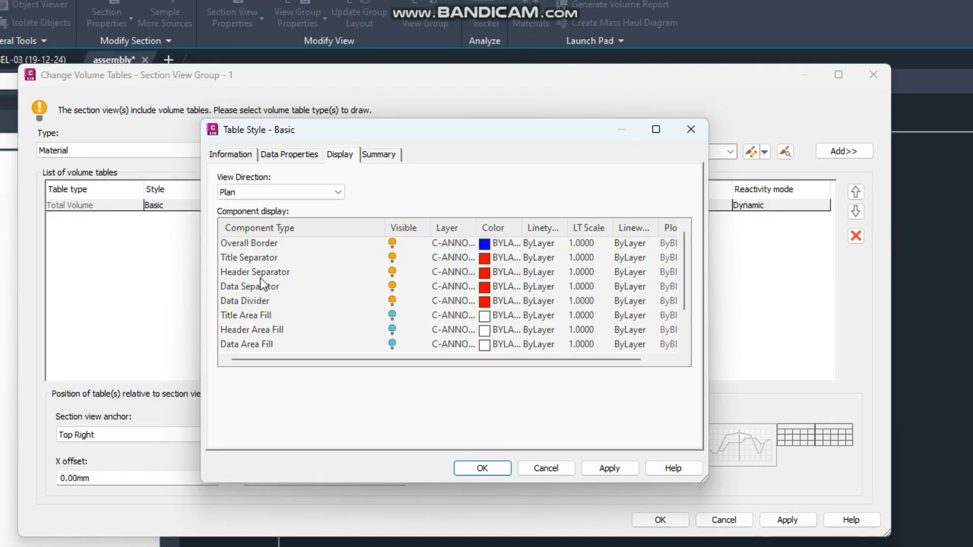
pyautogui.click(308, 155)
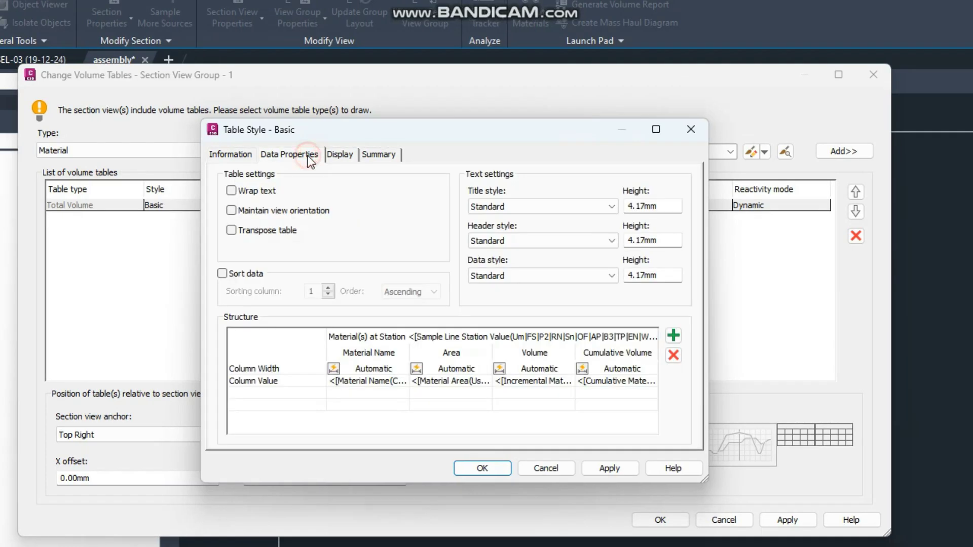
pyautogui.click(337, 156)
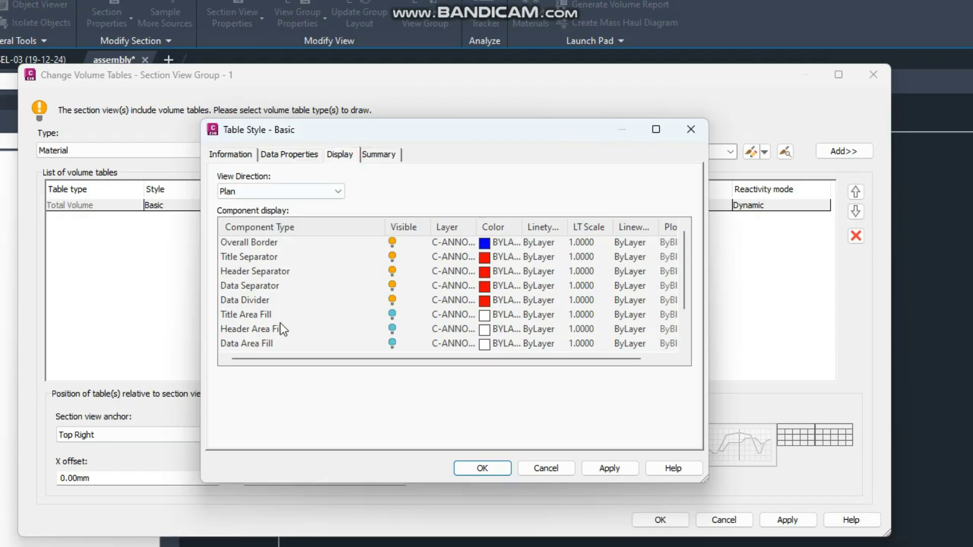
pyautogui.click(689, 133)
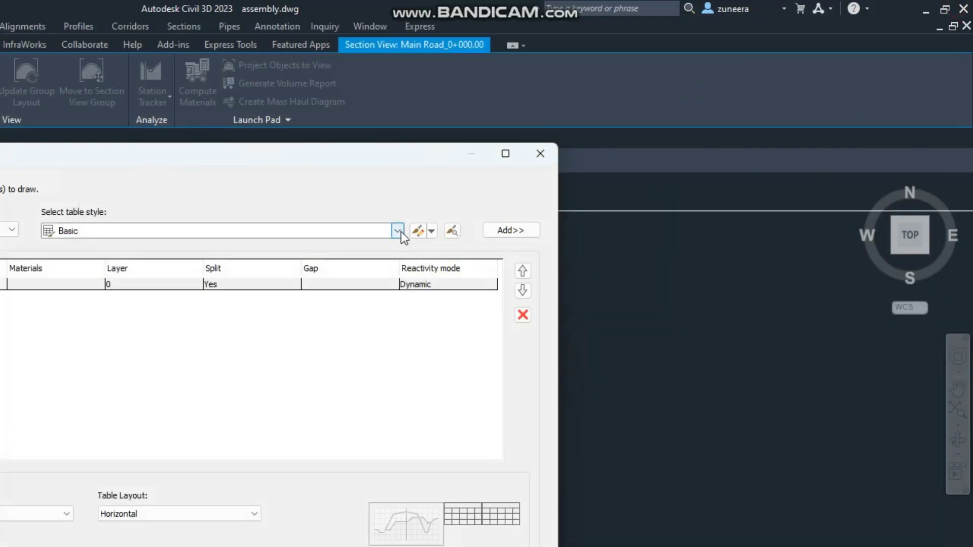
# Step: Choose KATR_Basic as the table style and apply the volume table settings and the section view group properties
pyautogui.click(397, 231)
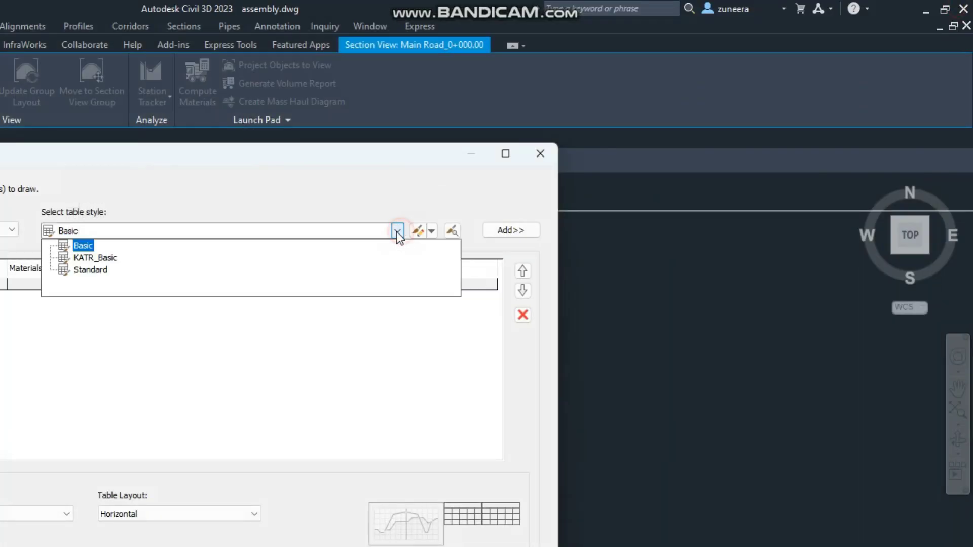
pyautogui.click(91, 257)
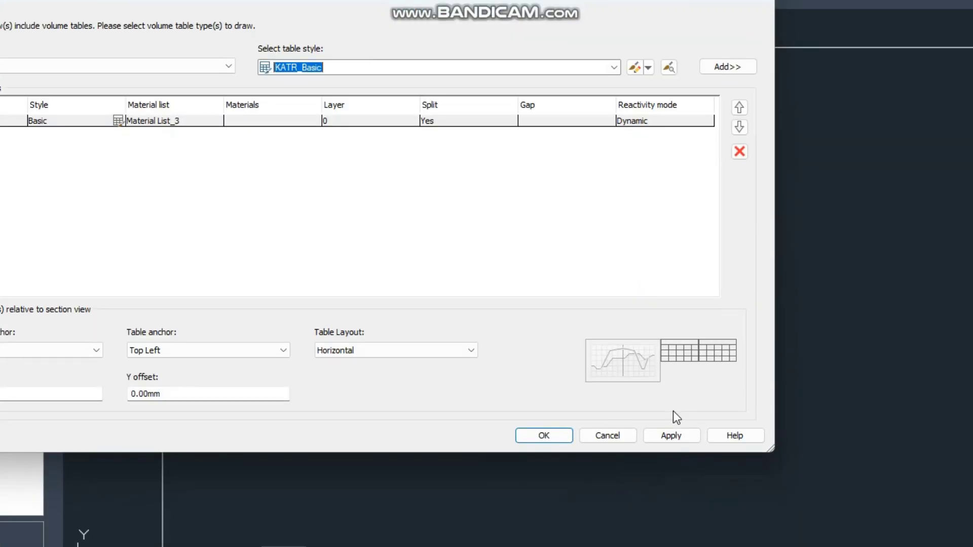
pyautogui.click(671, 405)
pyautogui.click(560, 404)
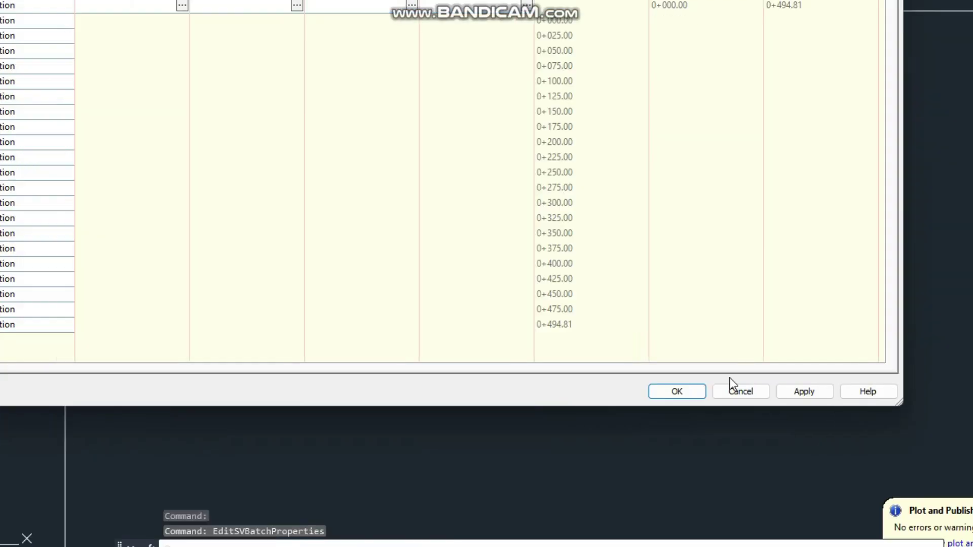
pyautogui.click(731, 394)
pyautogui.click(610, 393)
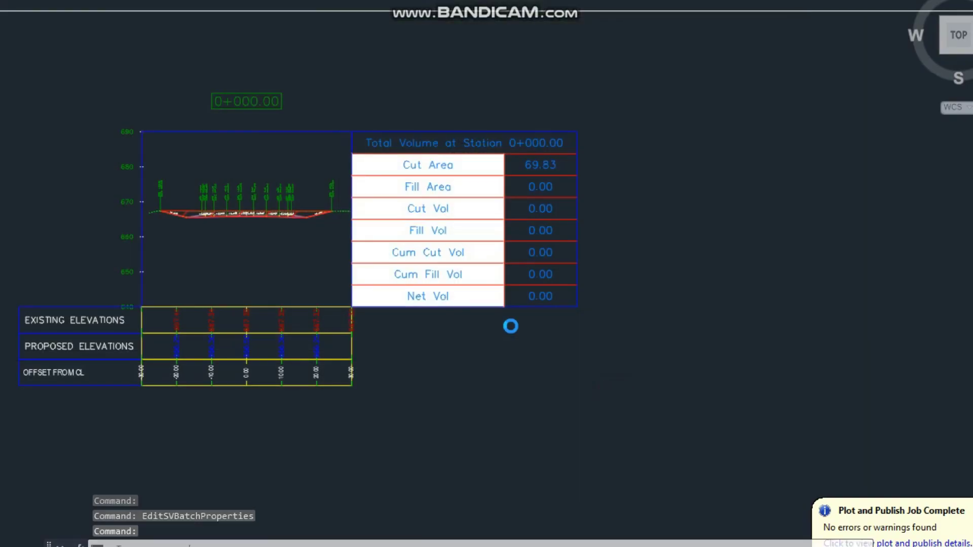
# Step: Compare the area and volume rows in the tables at stations 0+000.00 and 0+025.00
pyautogui.scroll(-8, 338, 262)
pyautogui.scroll(4, 338, 262)
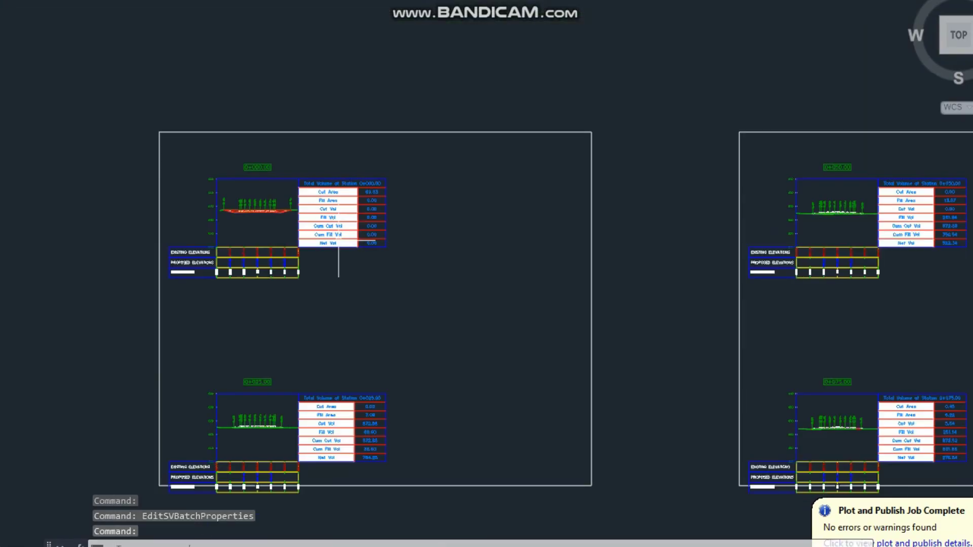
pyautogui.click(277, 177)
pyautogui.rightClick(278, 178)
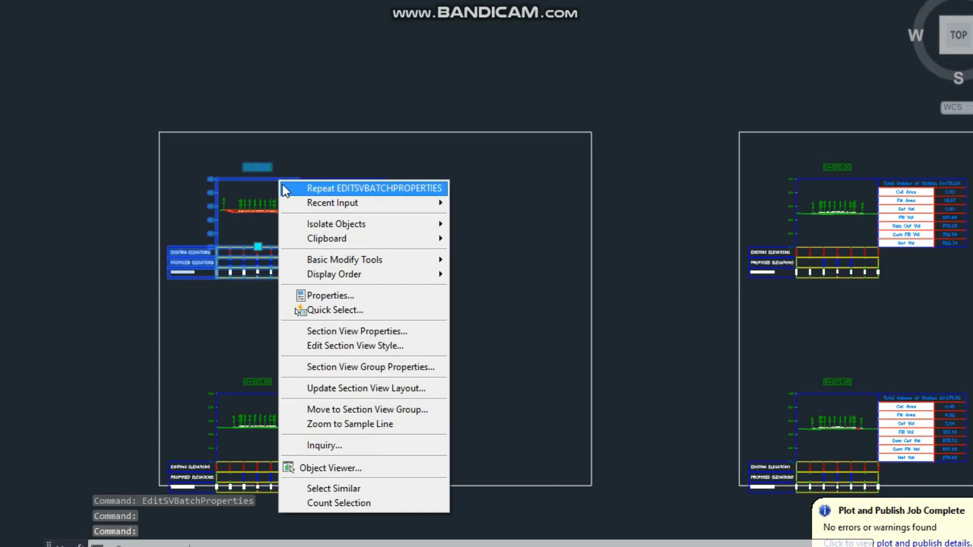
pyautogui.press('Escape')
pyautogui.scroll(6, 363, 215)
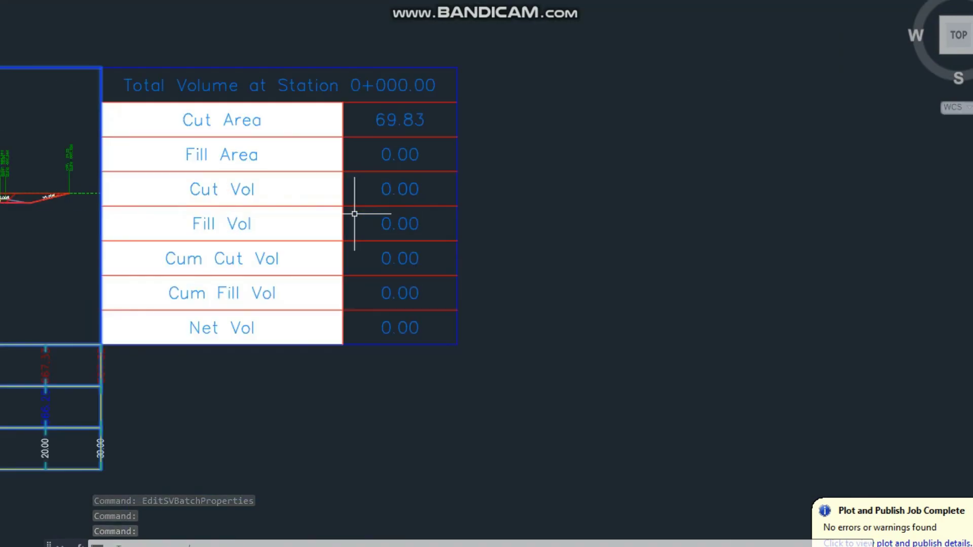
pyautogui.scroll(-6, 304, 147)
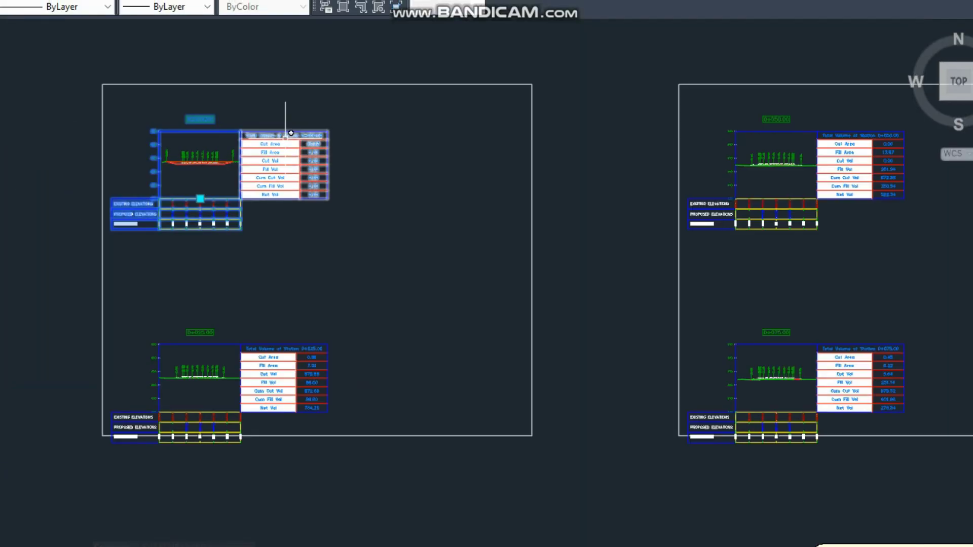
pyautogui.scroll(6, 276, 355)
pyautogui.moveTo(276, 382); pyautogui.dragTo(450, 241, button='middle')
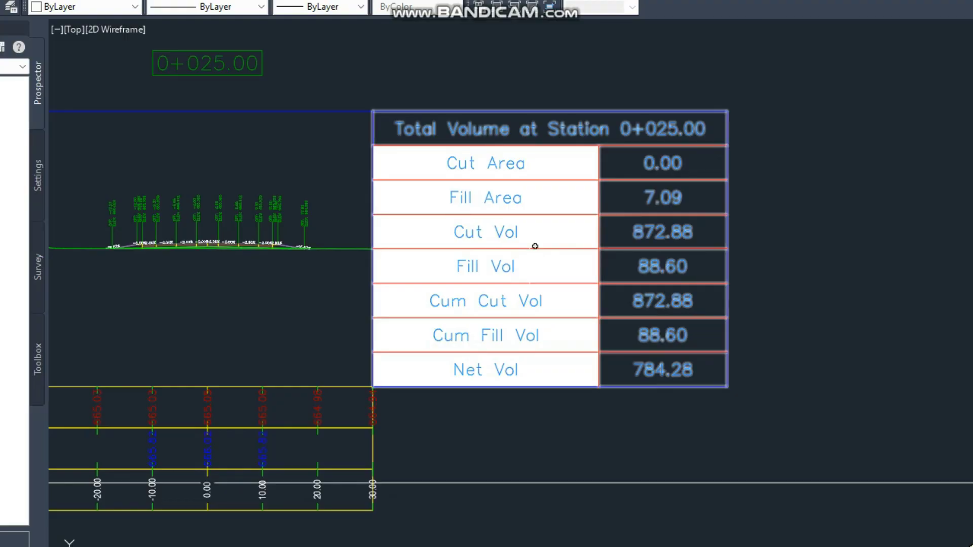
# Step: Review the remaining section sheets and read the cumulative and net volumes in the table at station 0+494.81
pyautogui.scroll(-10, 493, 295)
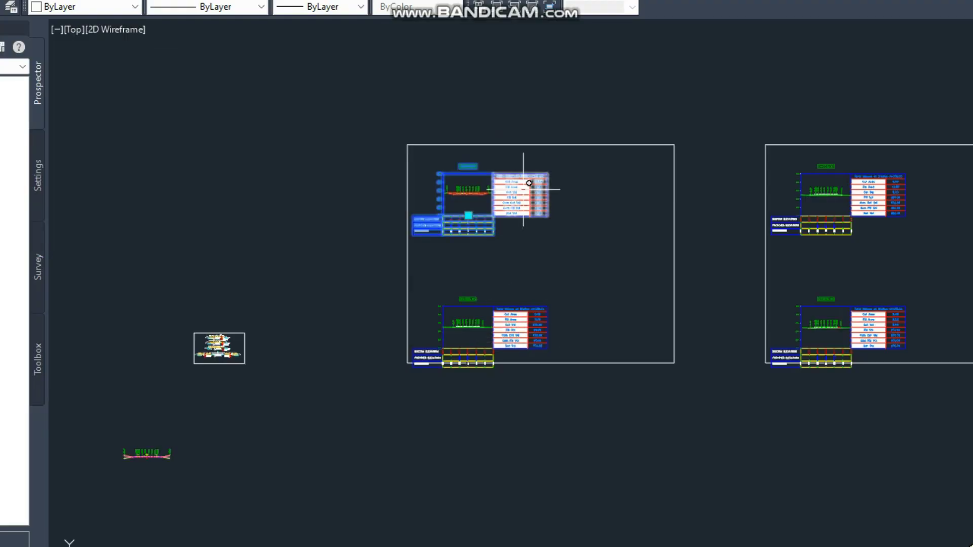
pyautogui.scroll(6, 500, 158)
pyautogui.scroll(-10, 422, 217)
pyautogui.moveTo(474, 254); pyautogui.dragTo(283, 254, button='middle')
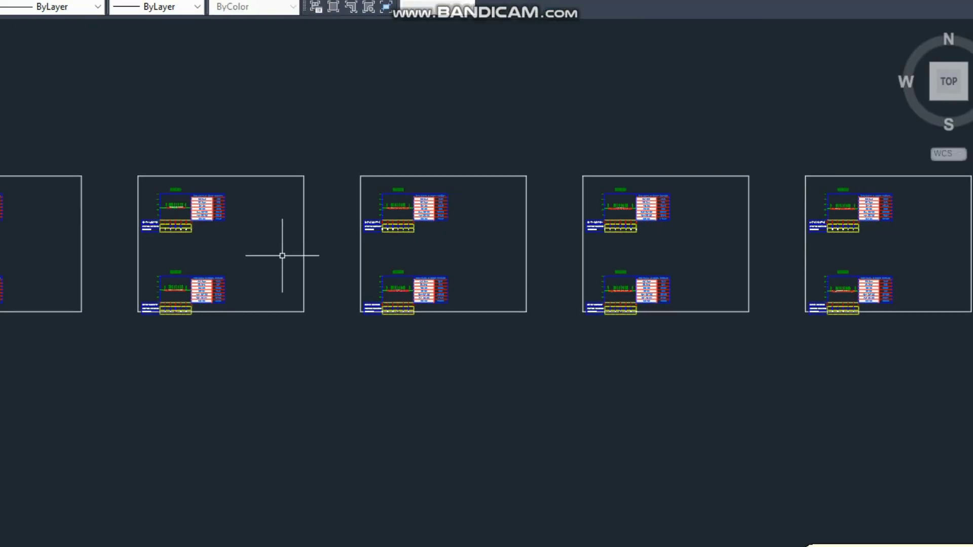
pyautogui.moveTo(561, 279); pyautogui.dragTo(616, 254, button='middle')
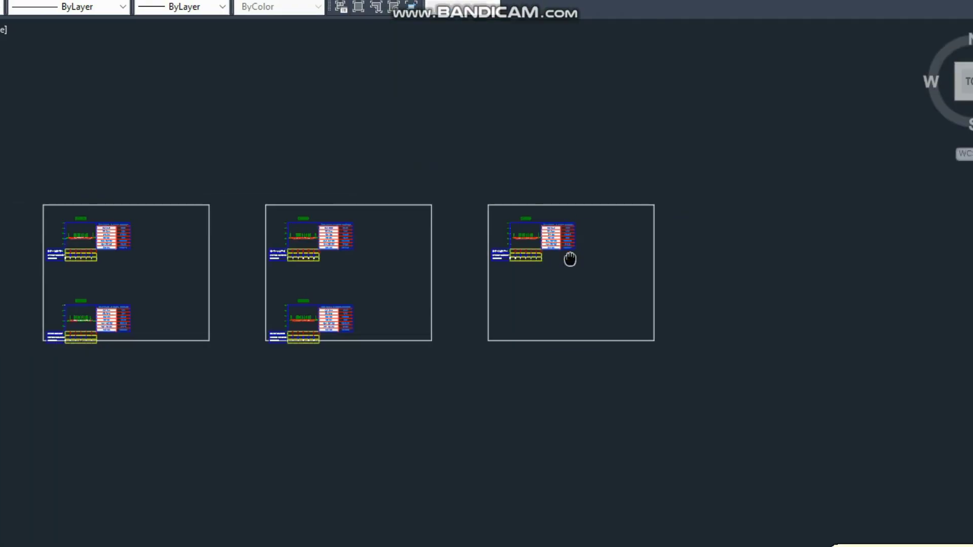
pyautogui.scroll(8, 569, 258)
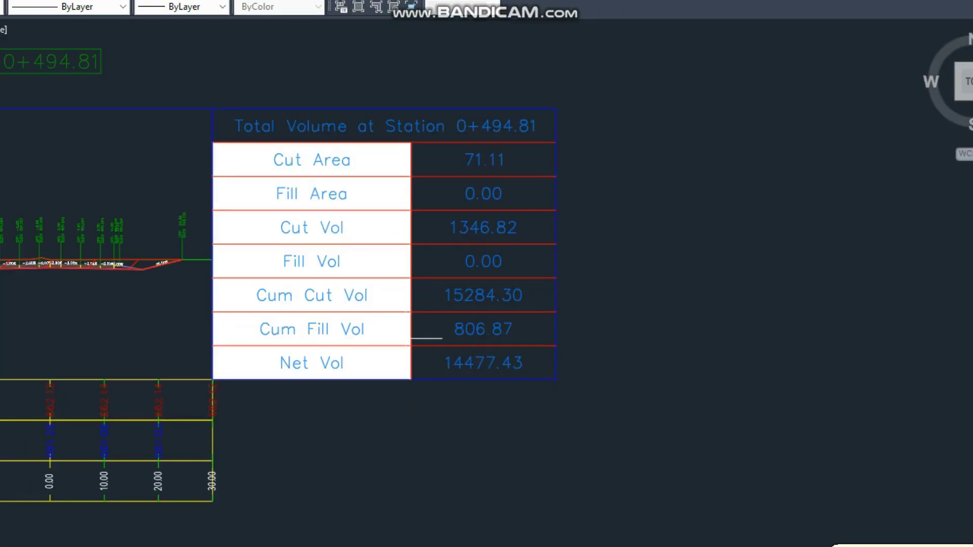
pyautogui.scroll(5, 388, 336)
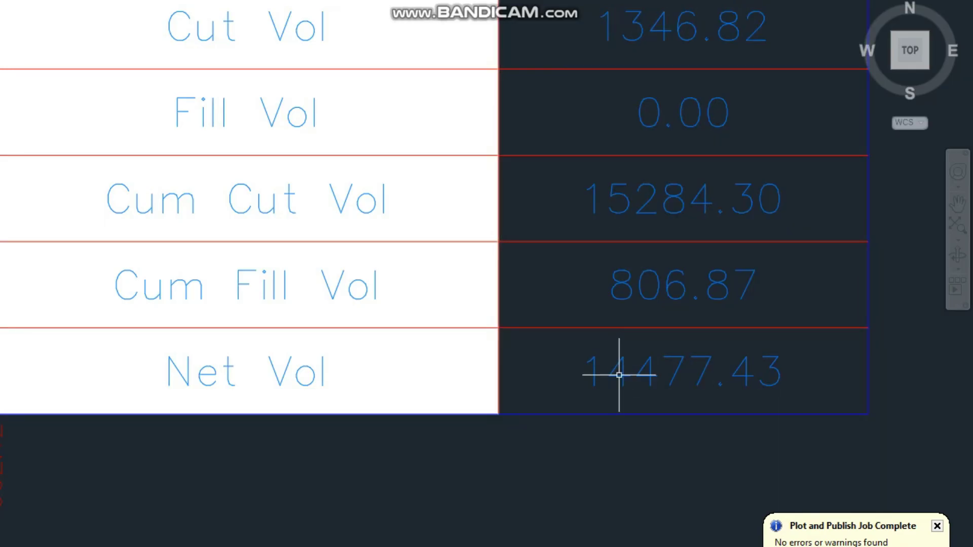
pyautogui.scroll(-3, 623, 366)
pyautogui.scroll(-6, 602, 286)
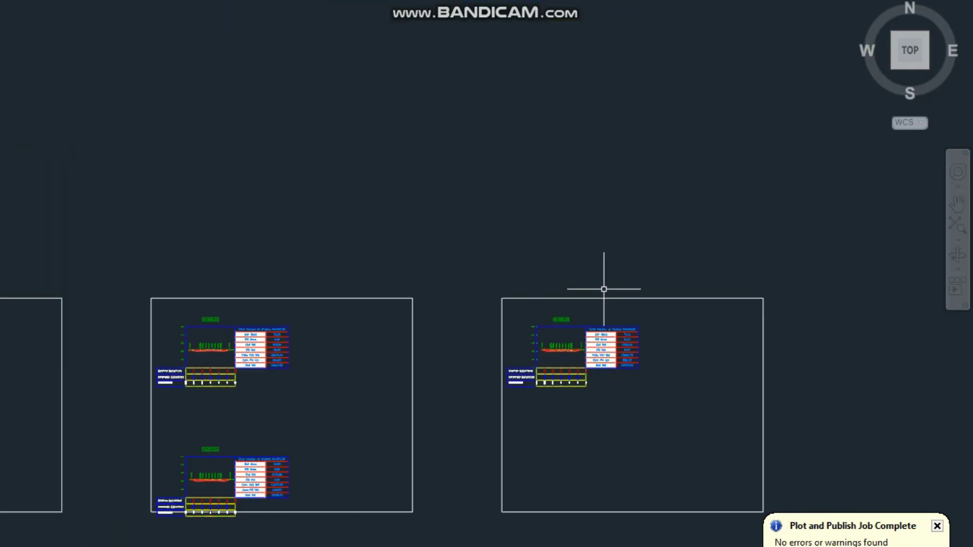
pyautogui.moveTo(260, 264); pyautogui.dragTo(438, 258, button='middle')
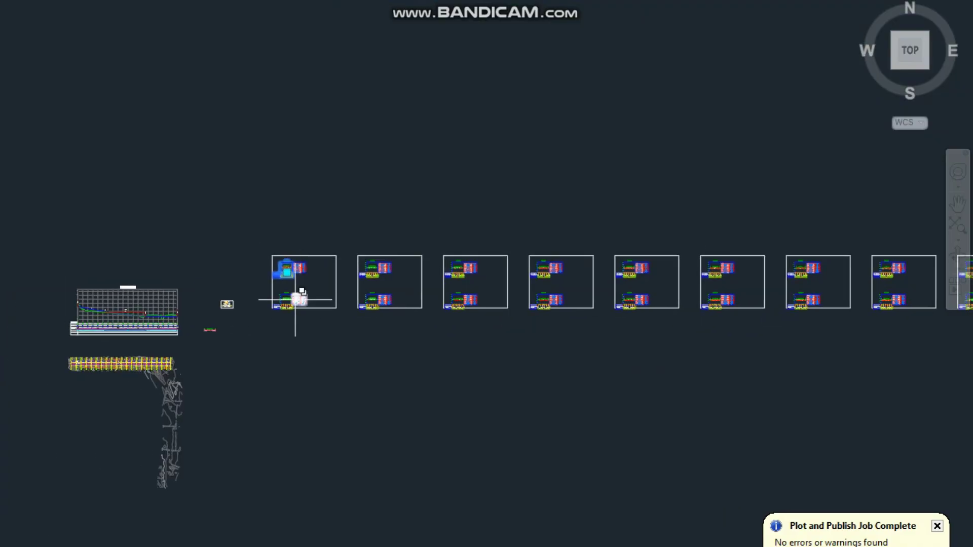
pyautogui.scroll(6, 292, 298)
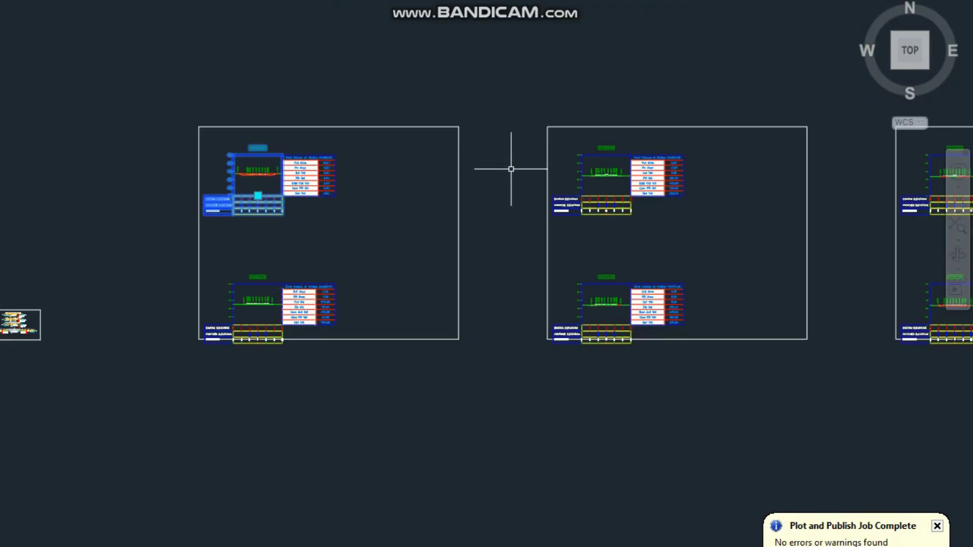
pyautogui.press('Escape')
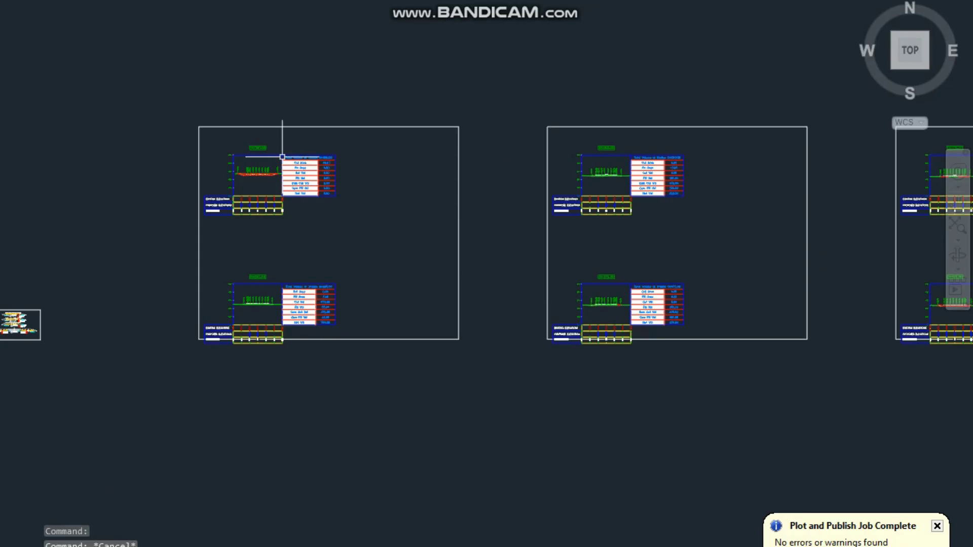
pyautogui.click(256, 147)
pyautogui.click(255, 155)
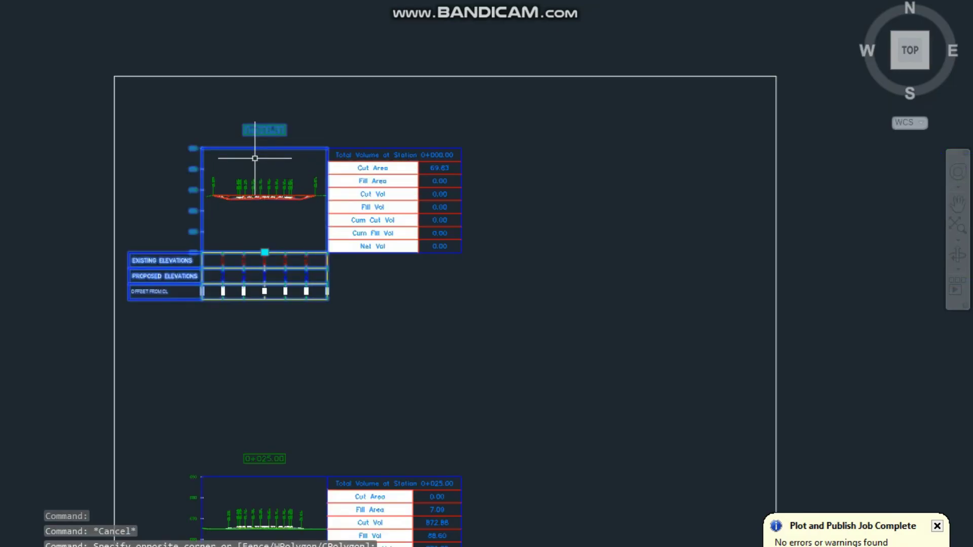
pyautogui.press('Escape')
# Step: Create a Total Volume table for SLG_m.road using Material List_3, with at most 30 rows per table, placed below the first section sheet
pyautogui.scroll(-6, 301, 144)
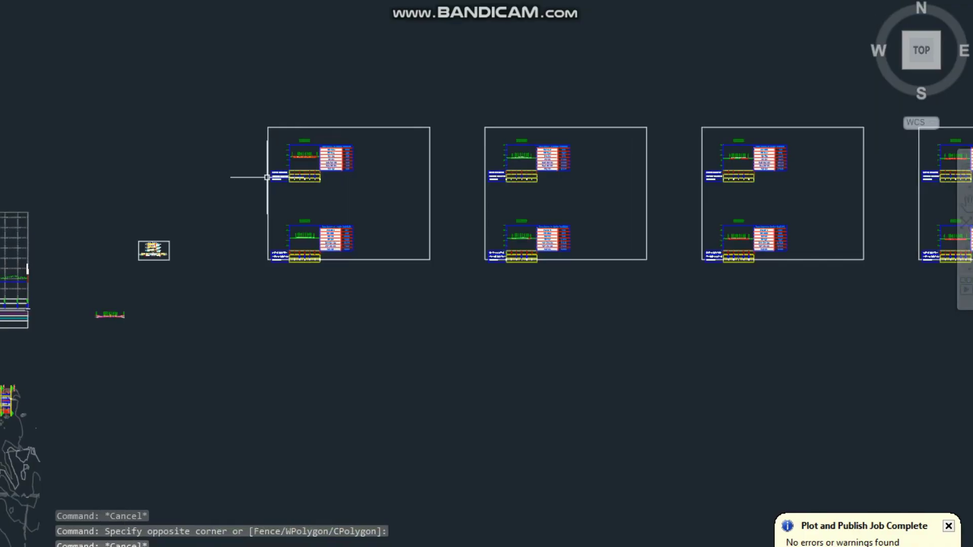
pyautogui.scroll(8, 85, 410)
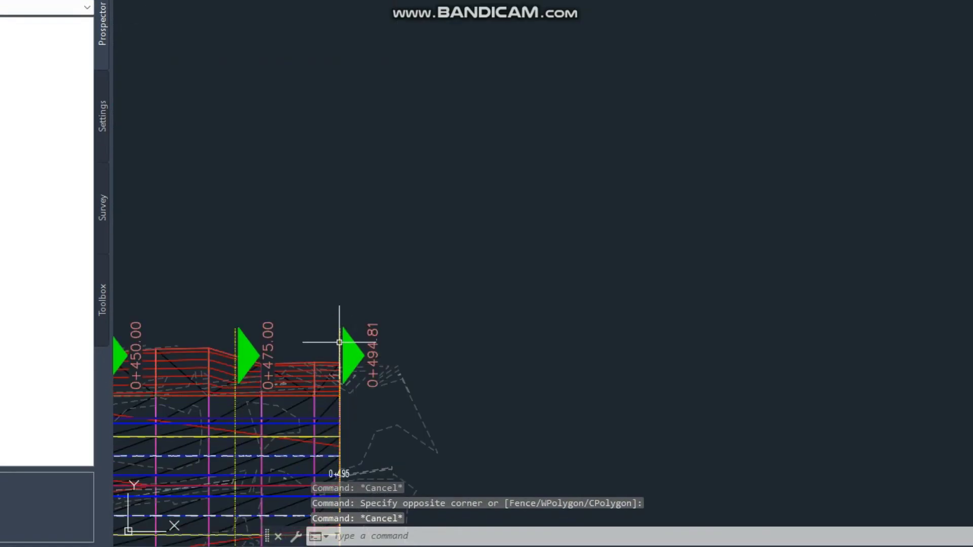
pyautogui.click(339, 342)
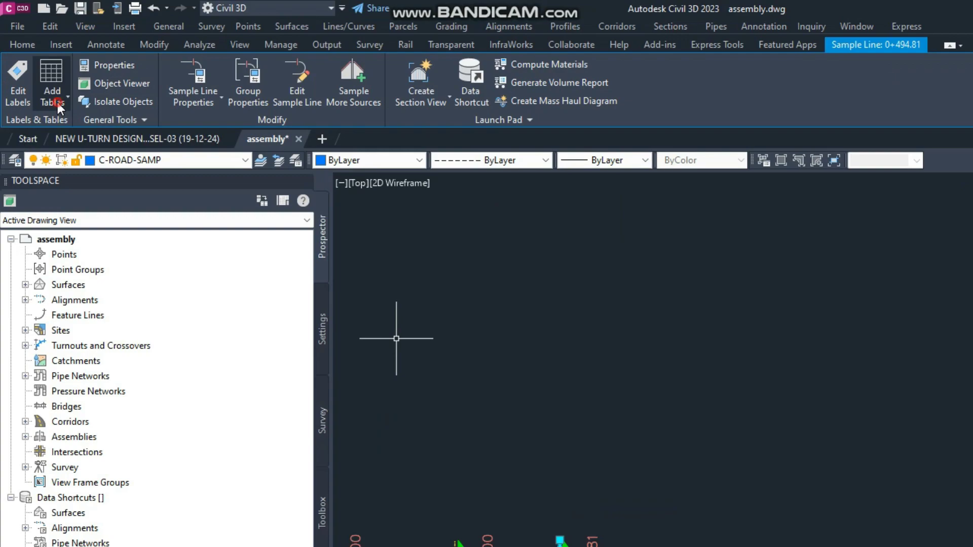
pyautogui.click(58, 104)
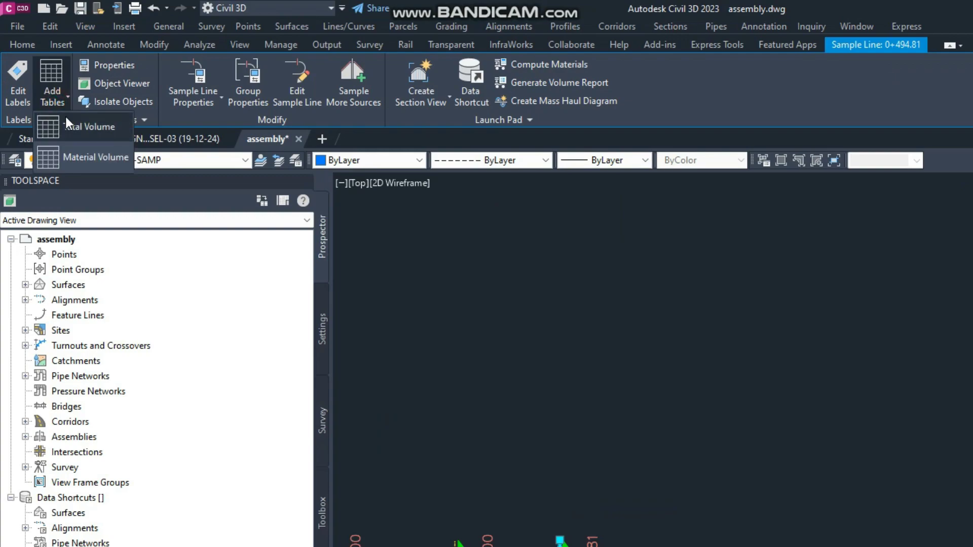
pyautogui.click(99, 129)
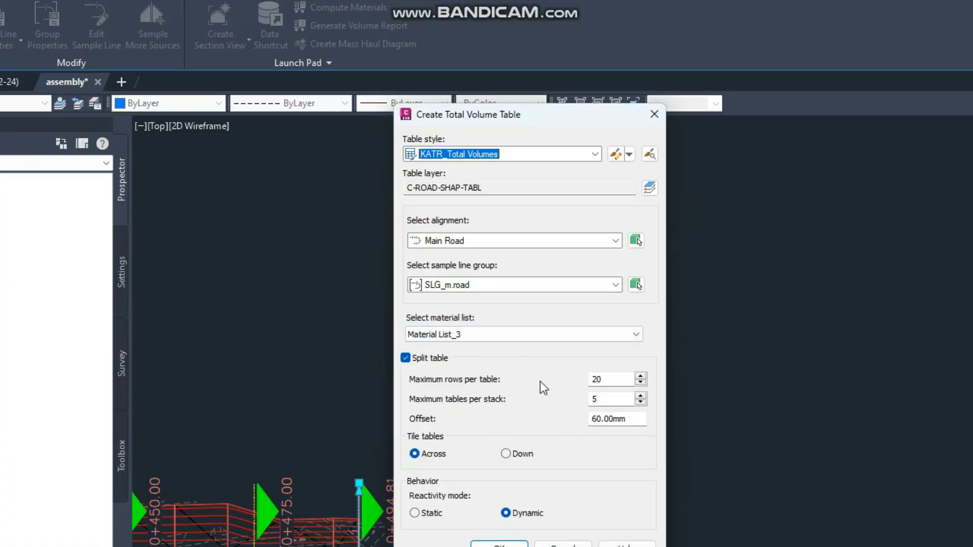
pyautogui.doubleClick(619, 379)
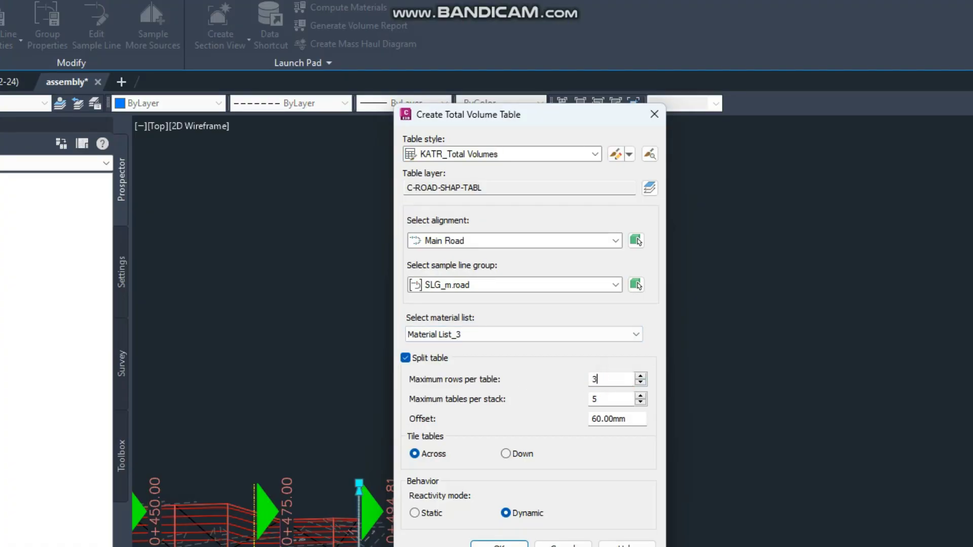
pyautogui.write('30')
pyautogui.click(499, 545)
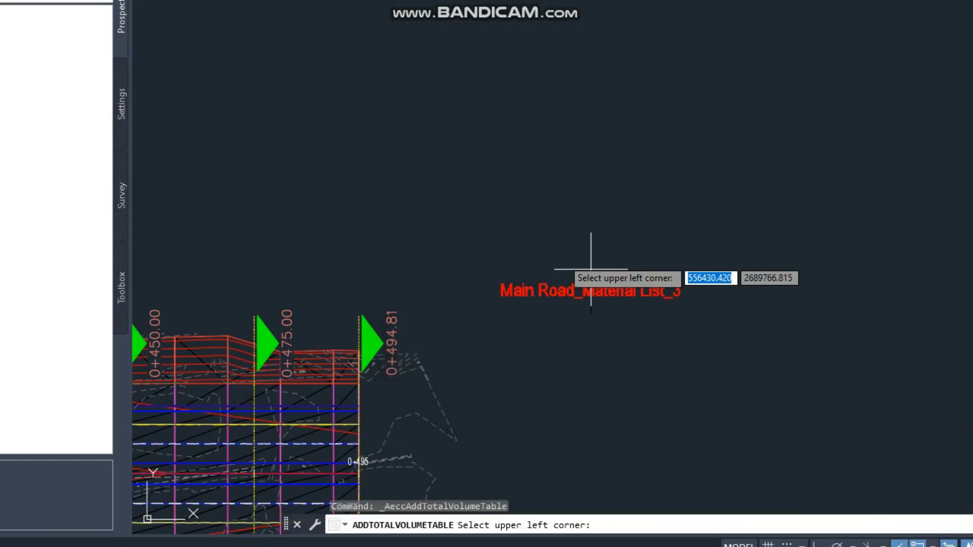
pyautogui.scroll(-7, 583, 266)
pyautogui.click(934, 124)
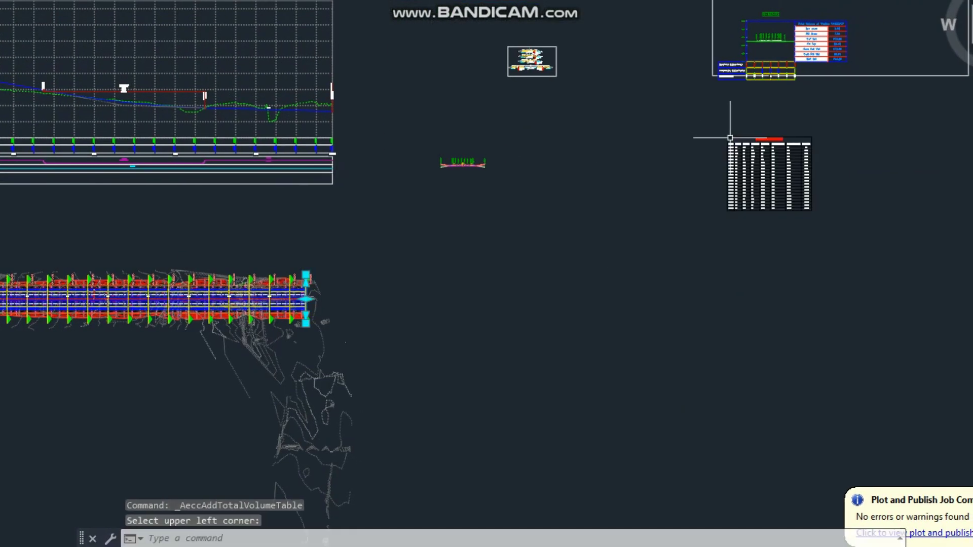
# Step: Read the Main Road total volume table from station 0+000.00 to 0+494.81, including its cumulative and net volume columns
pyautogui.scroll(6, 752, 150)
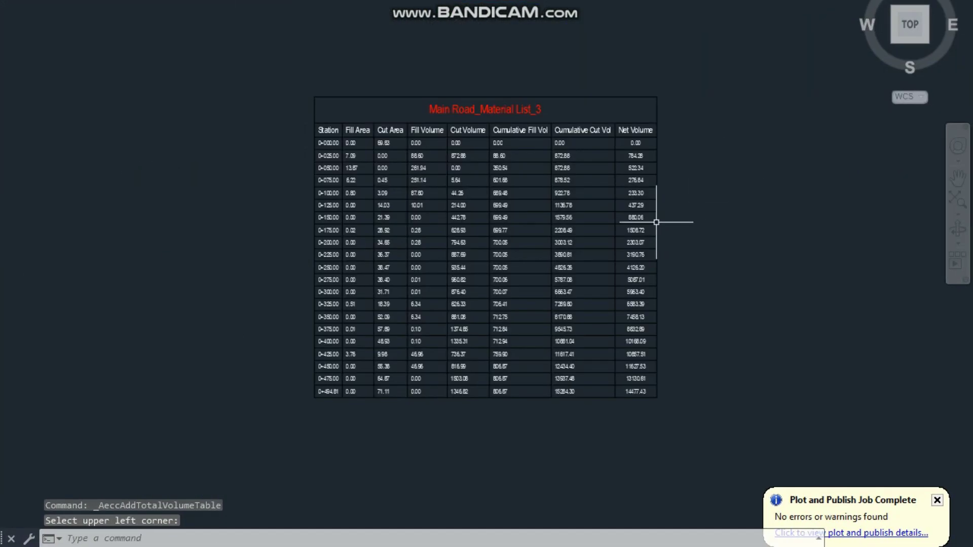
pyautogui.scroll(4, 654, 220)
pyautogui.moveTo(583, 259); pyautogui.dragTo(503, 157, button='middle')
pyautogui.scroll(-2, 450, 282)
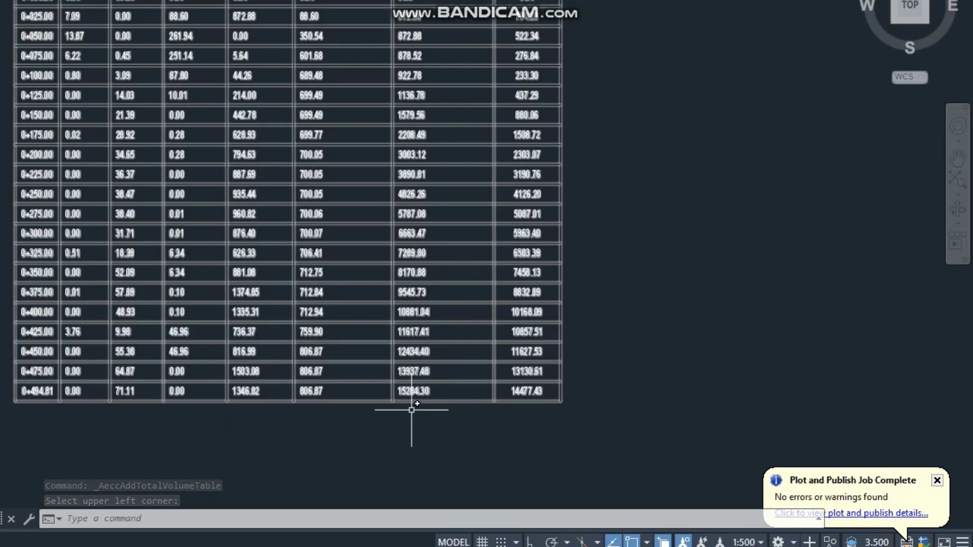
pyautogui.scroll(2, 412, 400)
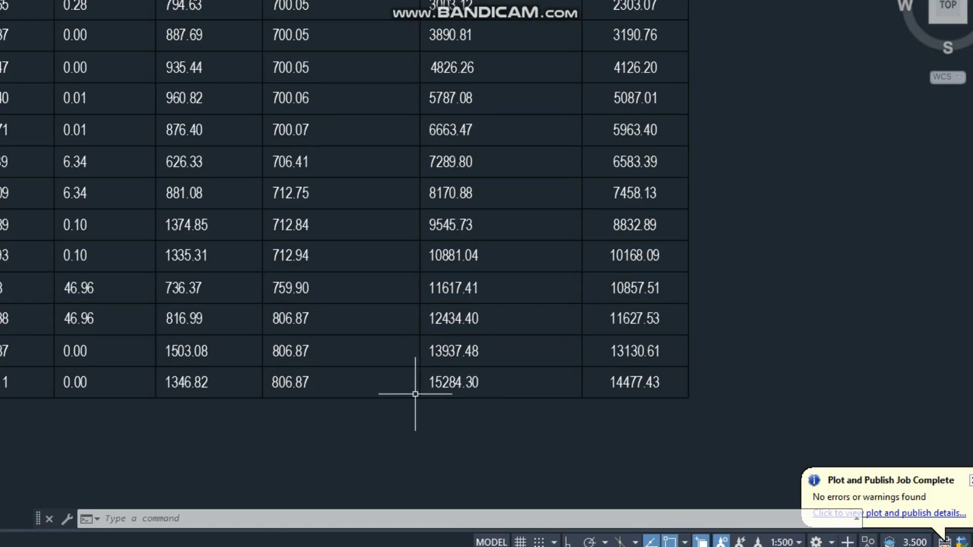
pyautogui.scroll(-1, 415, 163)
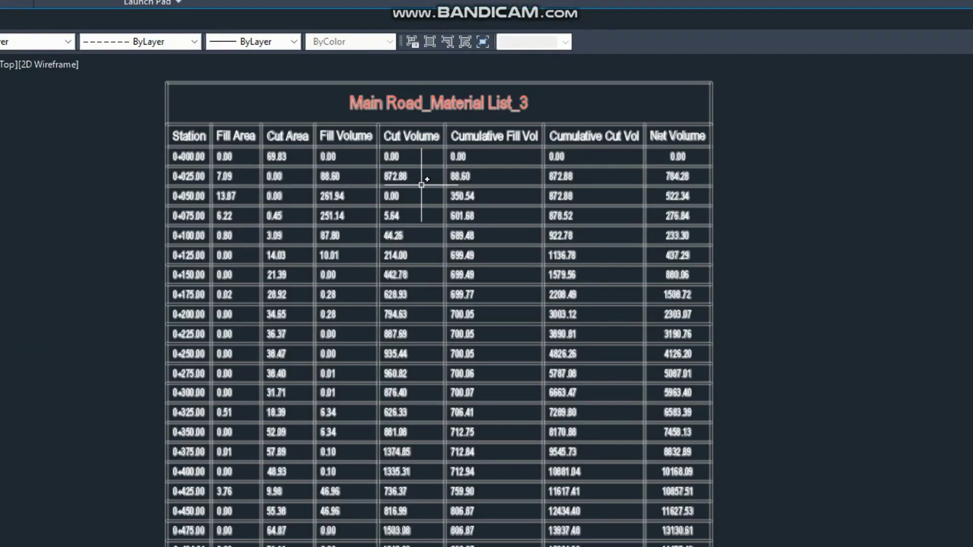
pyautogui.scroll(-3, 421, 288)
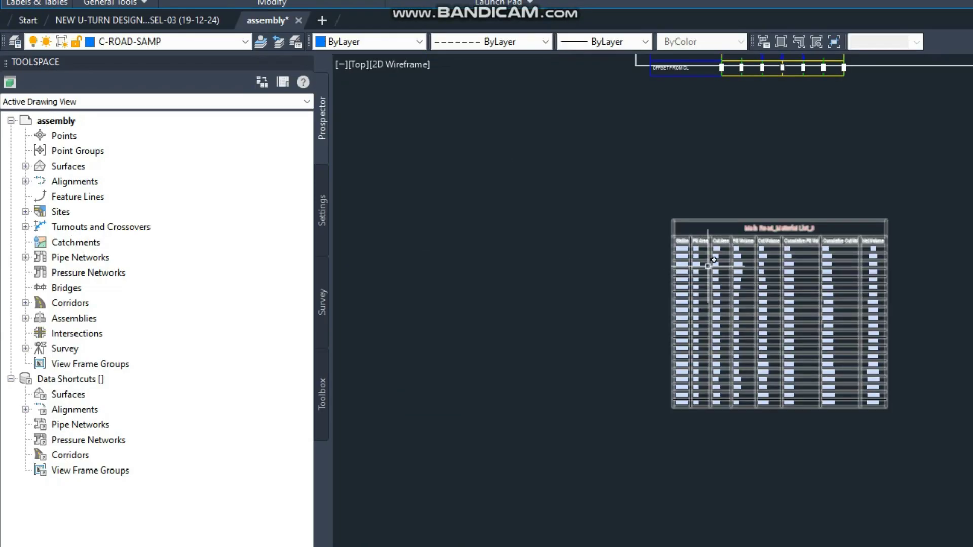
# Step: Compare the overall volume table with the per-station tables on the first section sheet
pyautogui.scroll(-6, 414, 359)
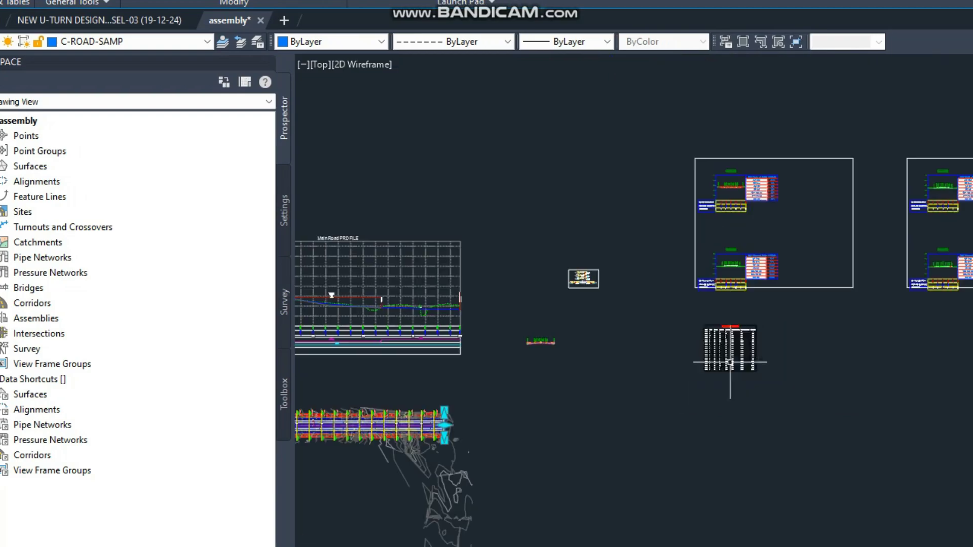
pyautogui.scroll(8, 715, 233)
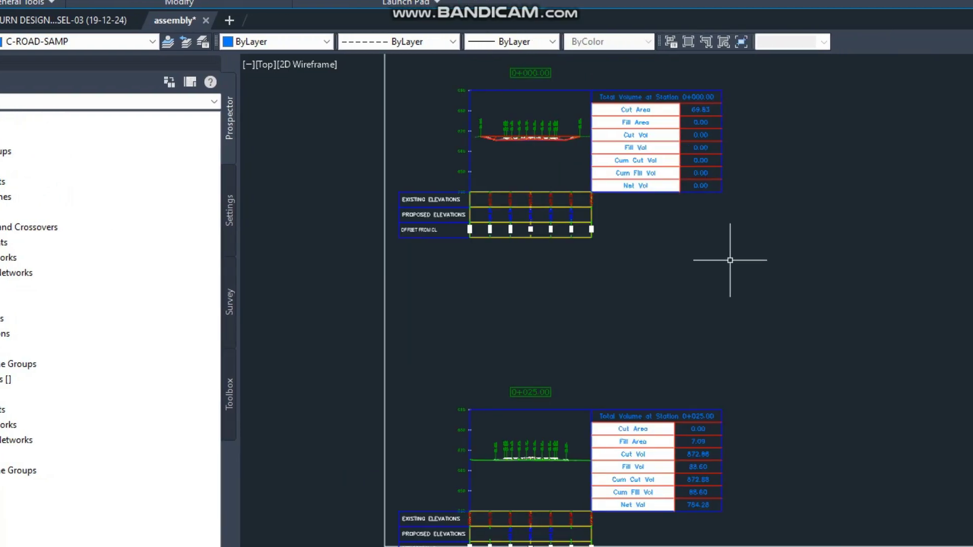
pyautogui.scroll(-6, 698, 263)
pyautogui.scroll(4, 717, 321)
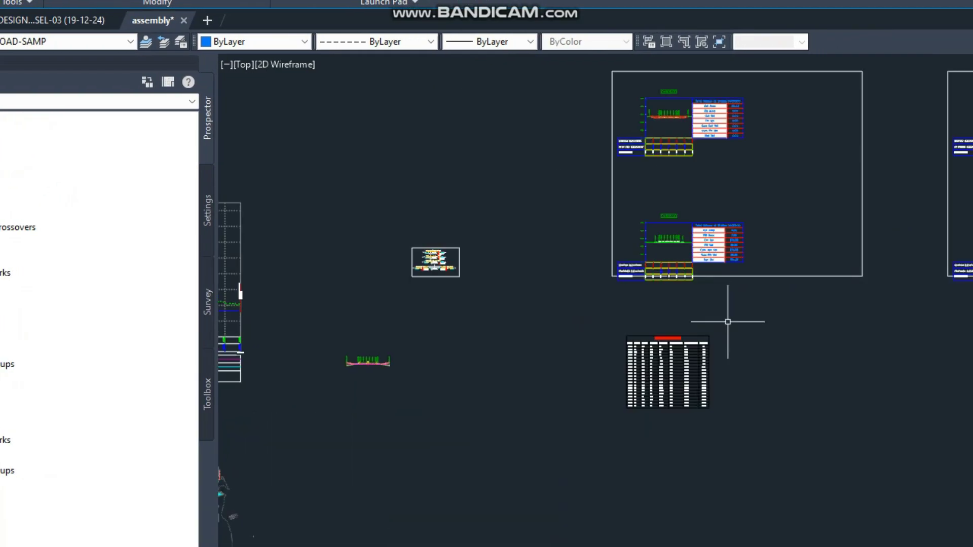
pyautogui.scroll(-2, 725, 314)
pyautogui.scroll(2, 637, 269)
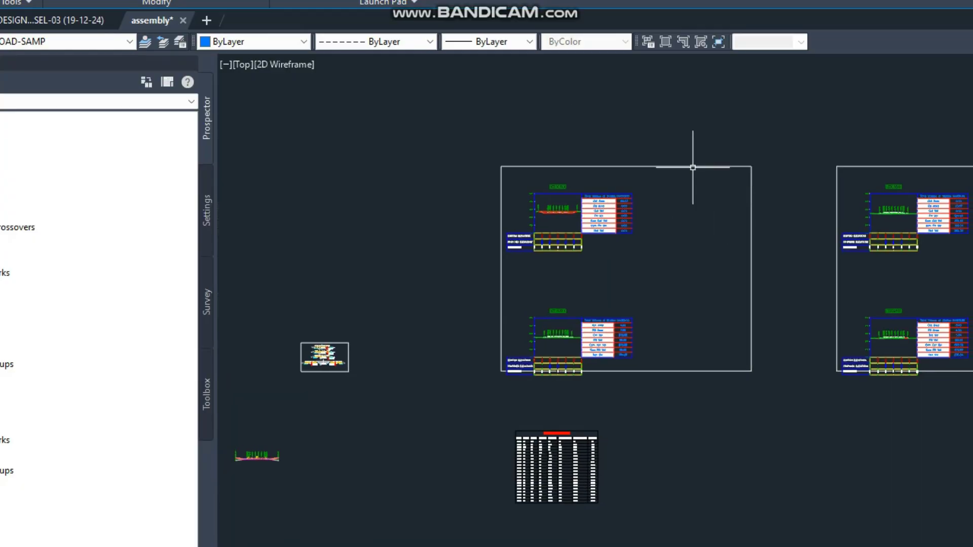
pyautogui.scroll(2, 601, 300)
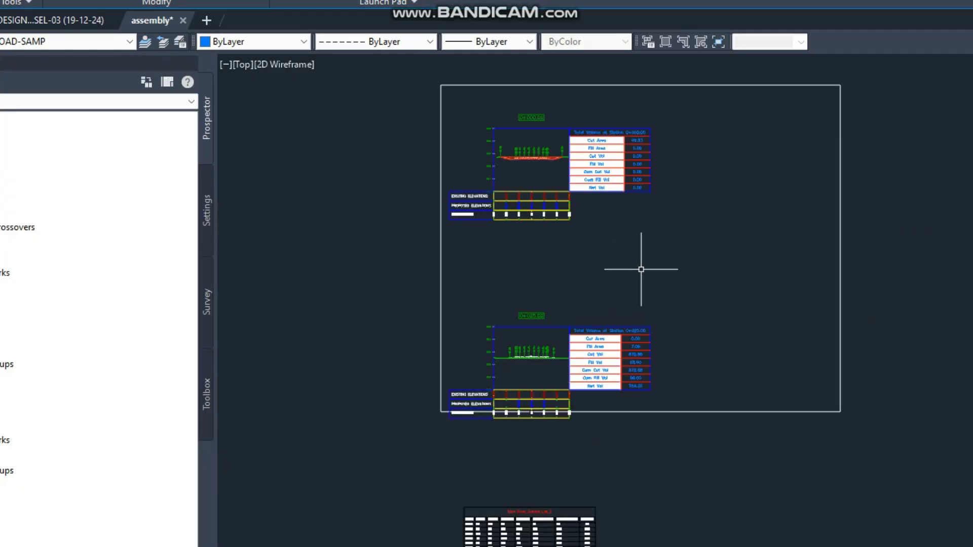
pyautogui.scroll(-5, 688, 263)
pyautogui.scroll(3, 440, 397)
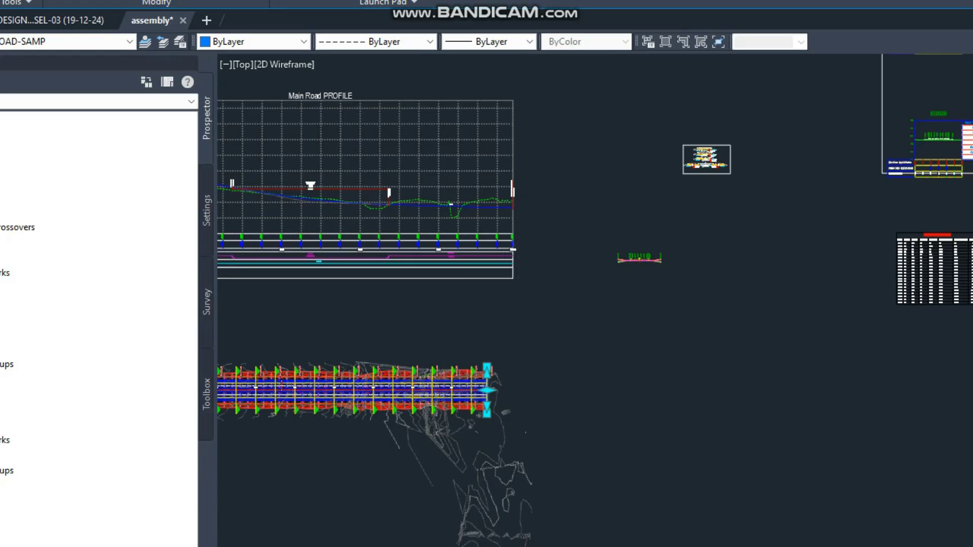
# Step: Generate a volume report for Main Road, SLG_m.road and Material List_3 using the earthwork style sheet
pyautogui.press('Escape')
pyautogui.scroll(4, 486, 375)
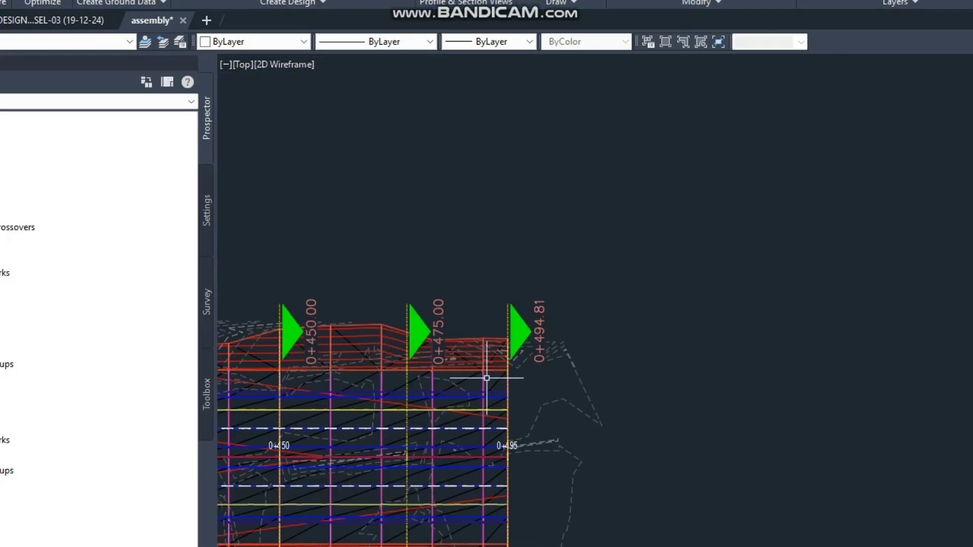
pyautogui.click(508, 303)
pyautogui.click(416, 73)
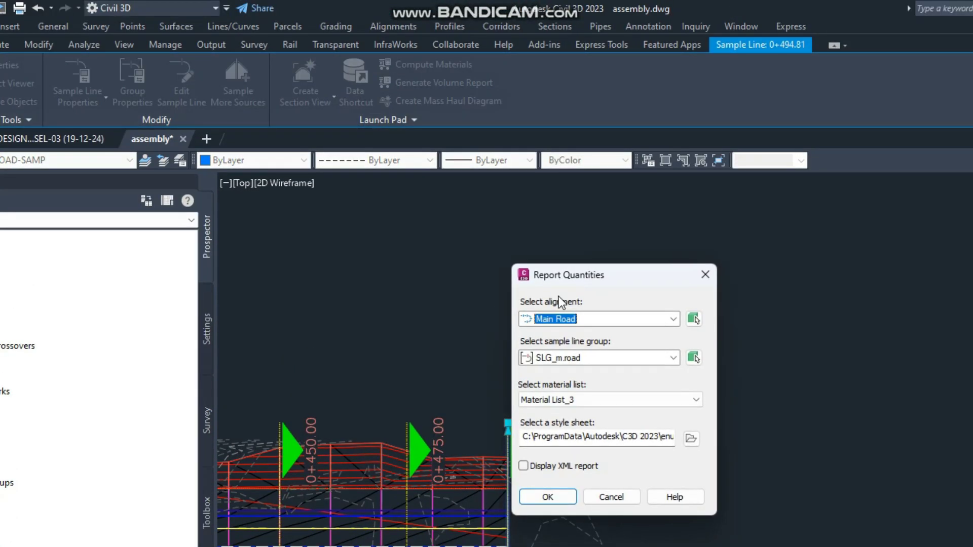
pyautogui.moveTo(599, 286); pyautogui.dragTo(584, 238)
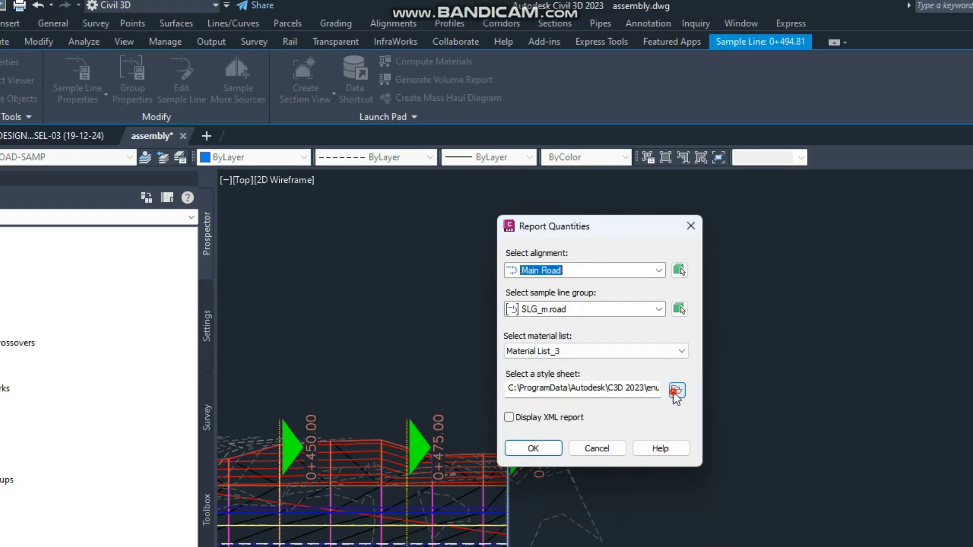
pyautogui.click(676, 391)
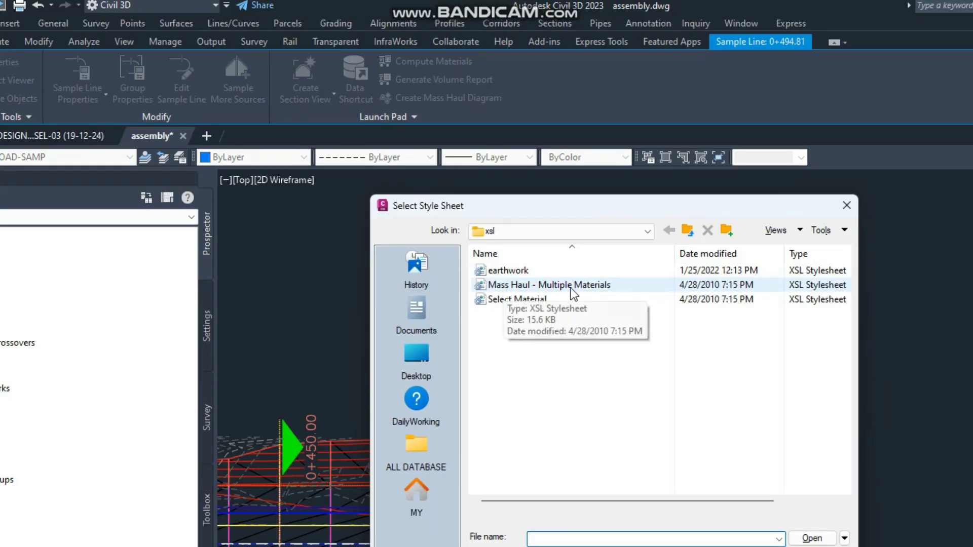
pyautogui.click(505, 270)
pyautogui.click(805, 539)
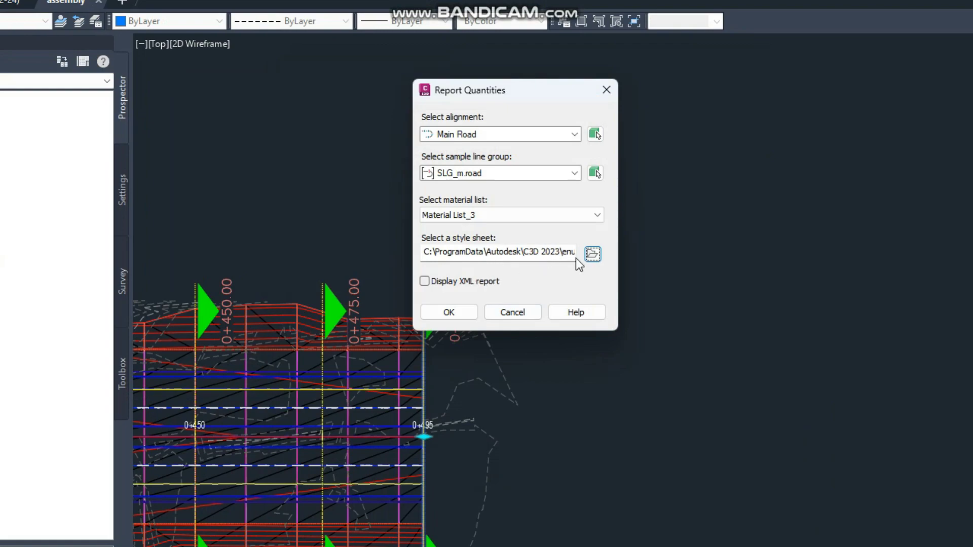
pyautogui.click(452, 311)
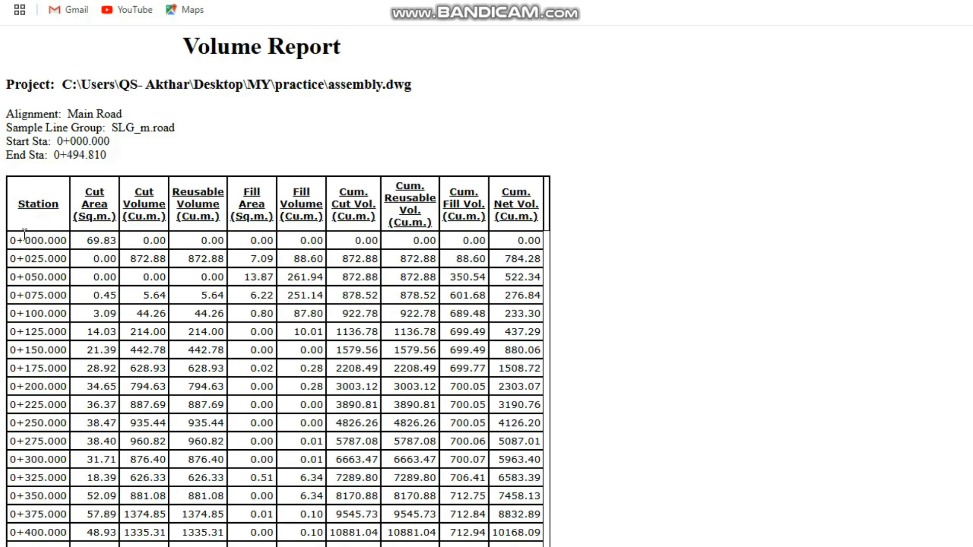
# Step: Examine the station rows of the Volume Report in the browser and return to the Civil 3D drawing
pyautogui.moveTo(11, 237); pyautogui.dragTo(506, 412)
pyautogui.scroll(3, 25, 137)
pyautogui.click(18, 104)
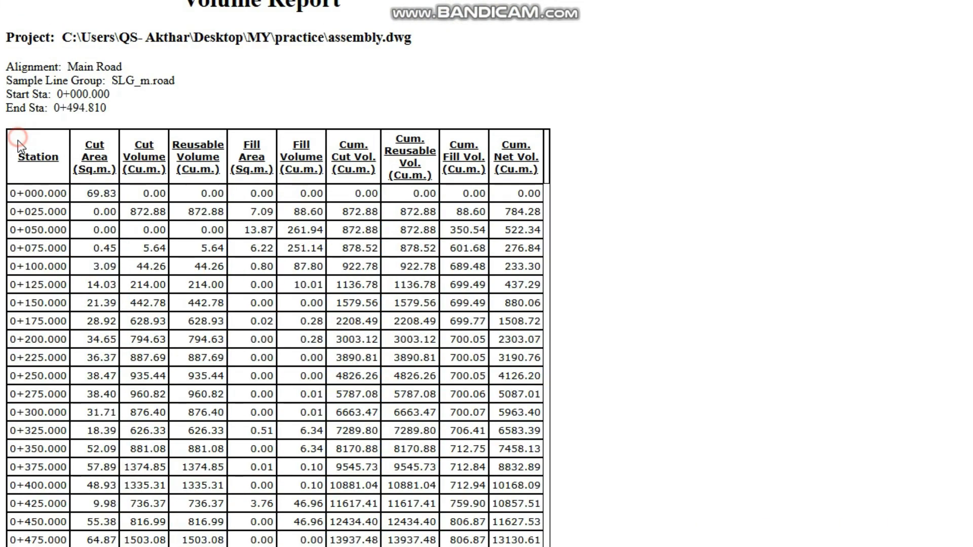
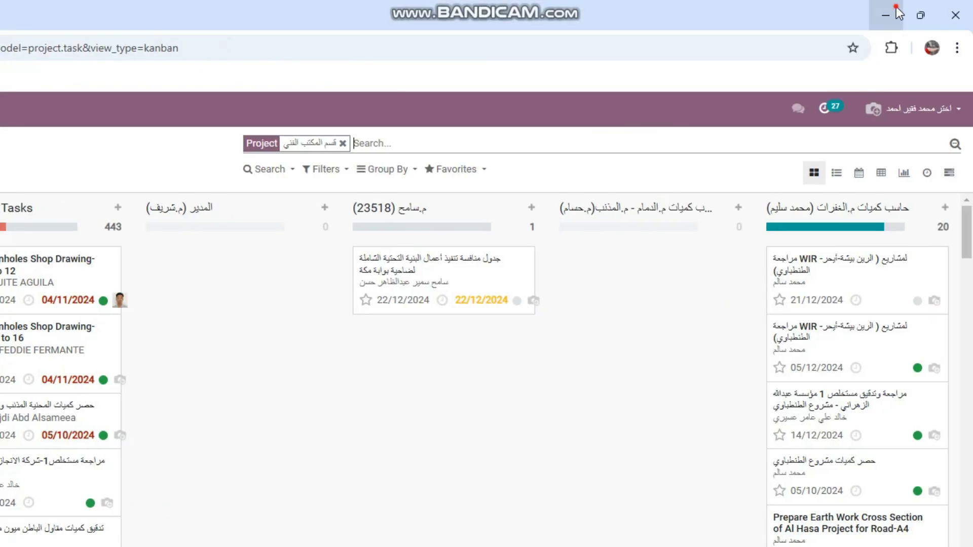
pyautogui.click(886, 13)
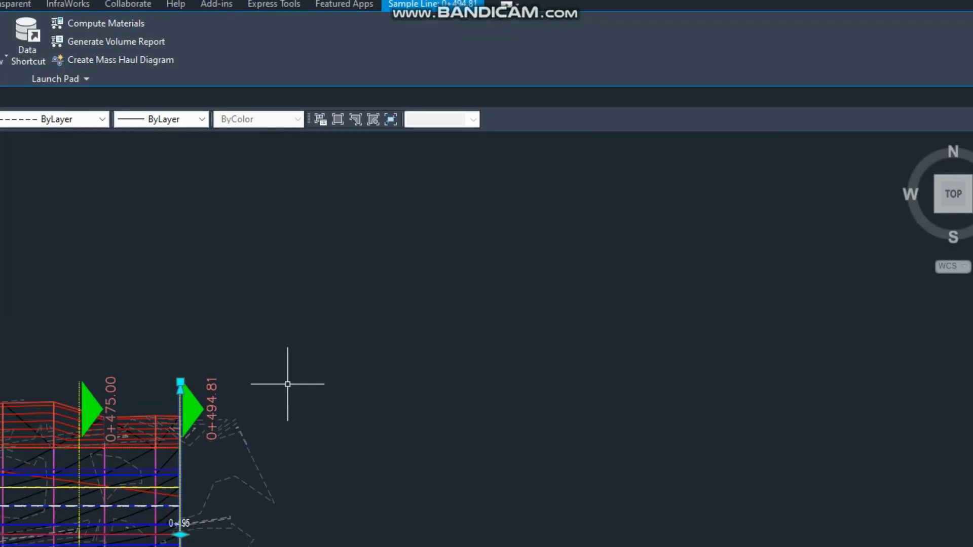
# Step: Look over the sample lines along the corridor plan and the section sheets with their volume tables
pyautogui.scroll(-6, 794, 292)
pyautogui.moveTo(597, 295); pyautogui.dragTo(573, 299, button='middle')
pyautogui.moveTo(573, 260); pyautogui.dragTo(519, 287, button='middle')
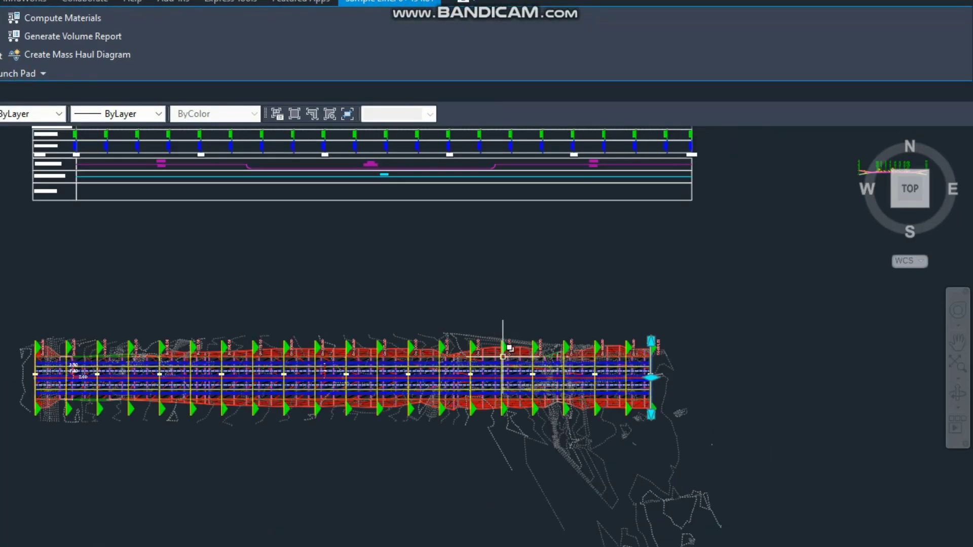
pyautogui.scroll(4, 598, 330)
pyautogui.scroll(-4, 413, 399)
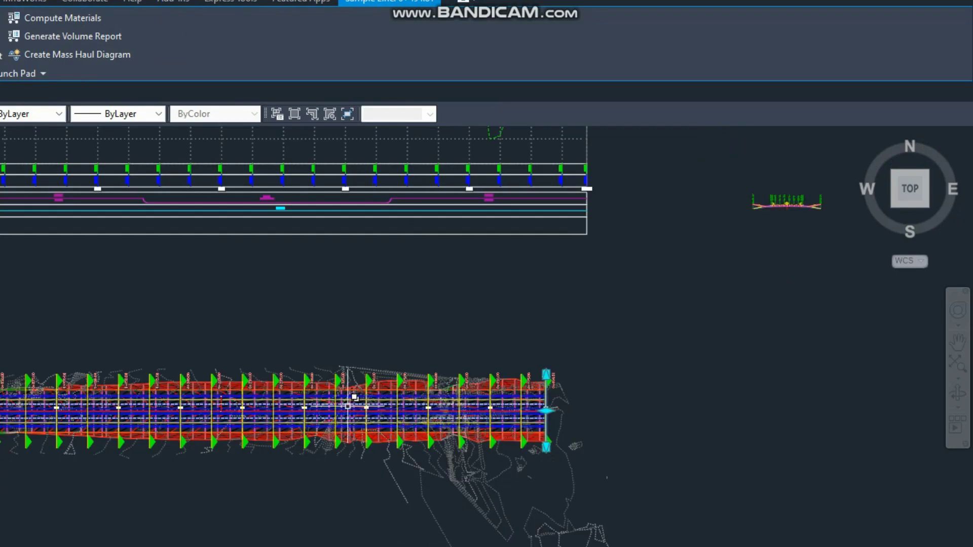
pyautogui.scroll(-5, 314, 426)
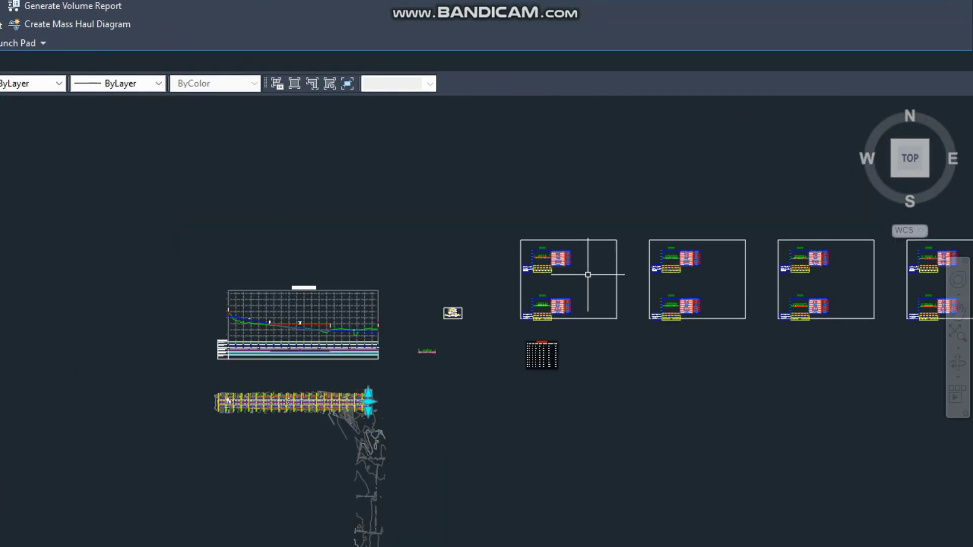
pyautogui.scroll(5, 588, 275)
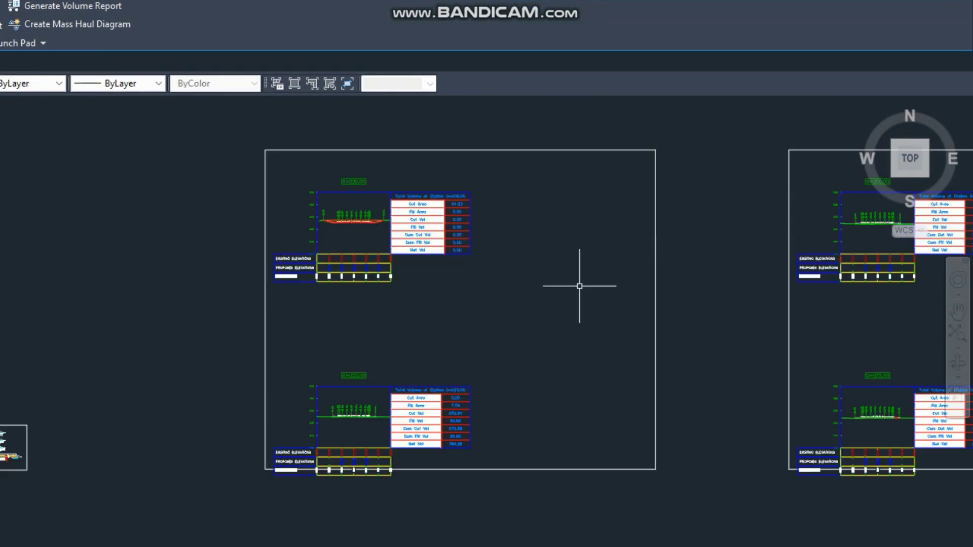
pyautogui.moveTo(482, 365); pyautogui.dragTo(342, 359, button='middle')
pyautogui.scroll(-2, 251, 343)
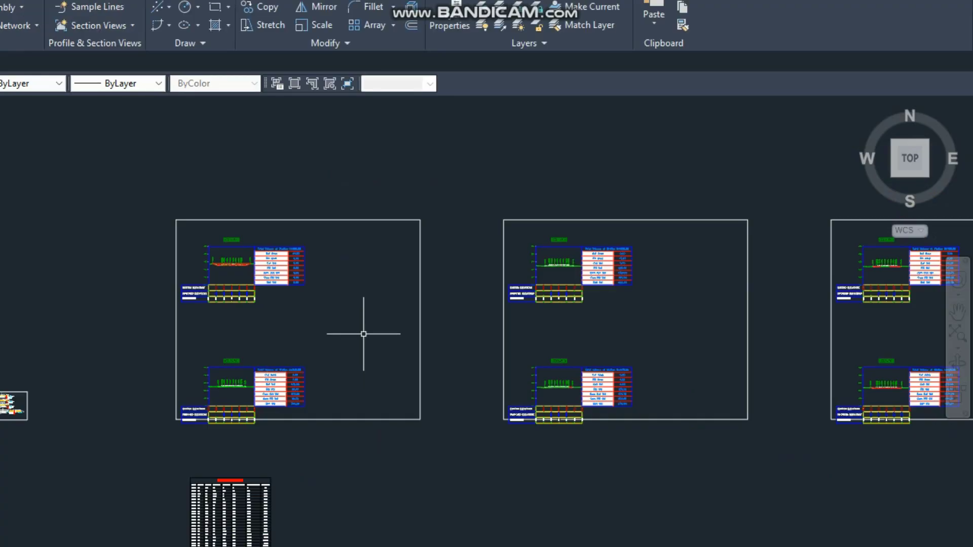
# Step: Examine the section view at station 0+000.00 together with its total volume table
pyautogui.scroll(7, 251, 248)
pyautogui.moveTo(251, 316); pyautogui.dragTo(310, 341, button='middle')
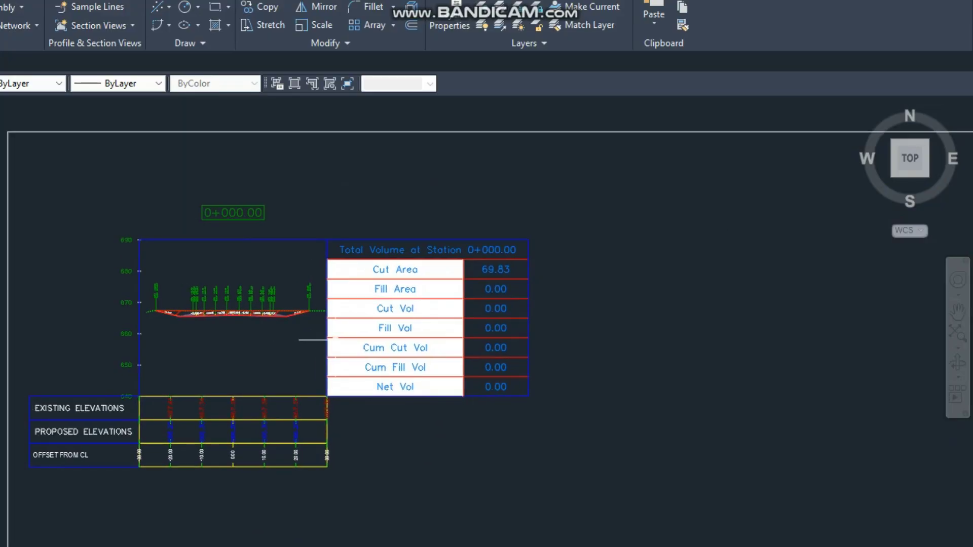
pyautogui.scroll(2, 416, 294)
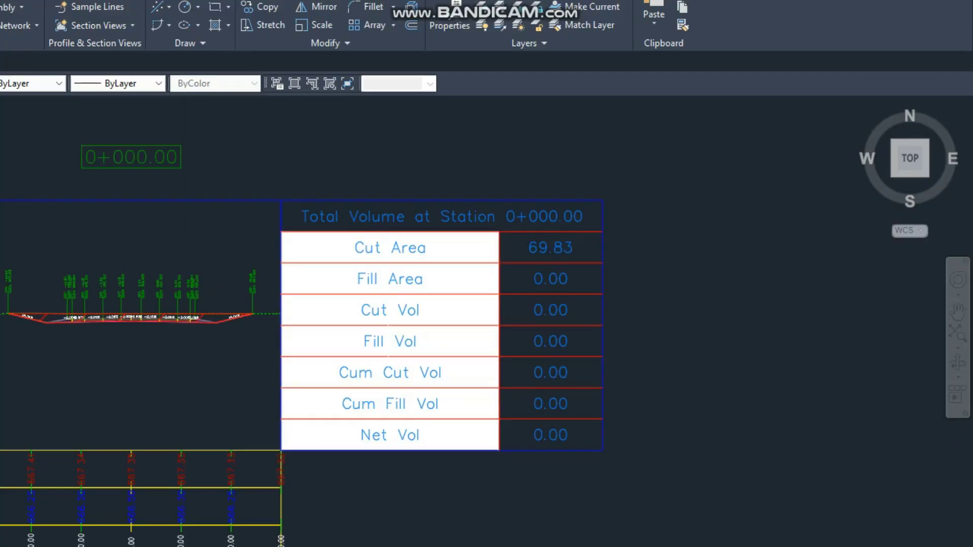
pyautogui.scroll(-3, 273, 338)
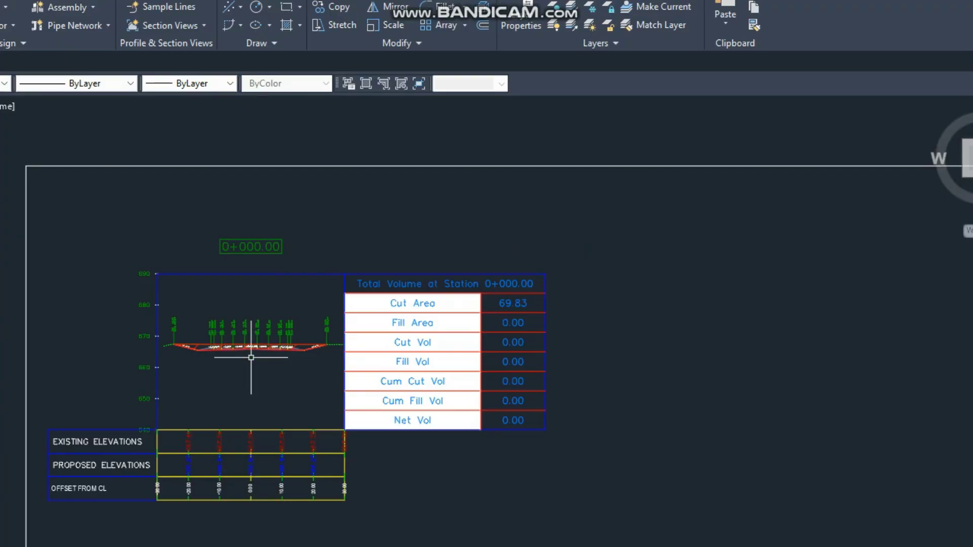
pyautogui.scroll(2, 249, 329)
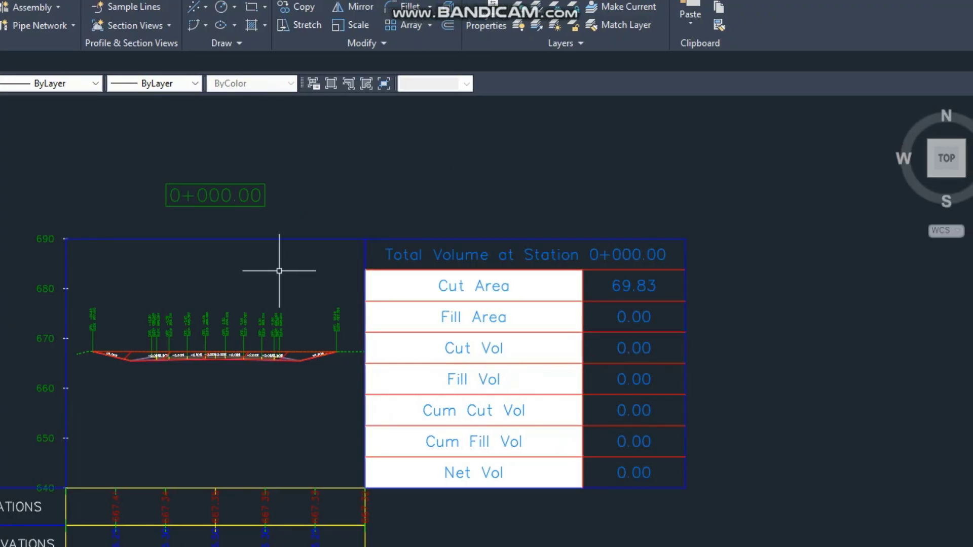
pyautogui.scroll(-6, 278, 271)
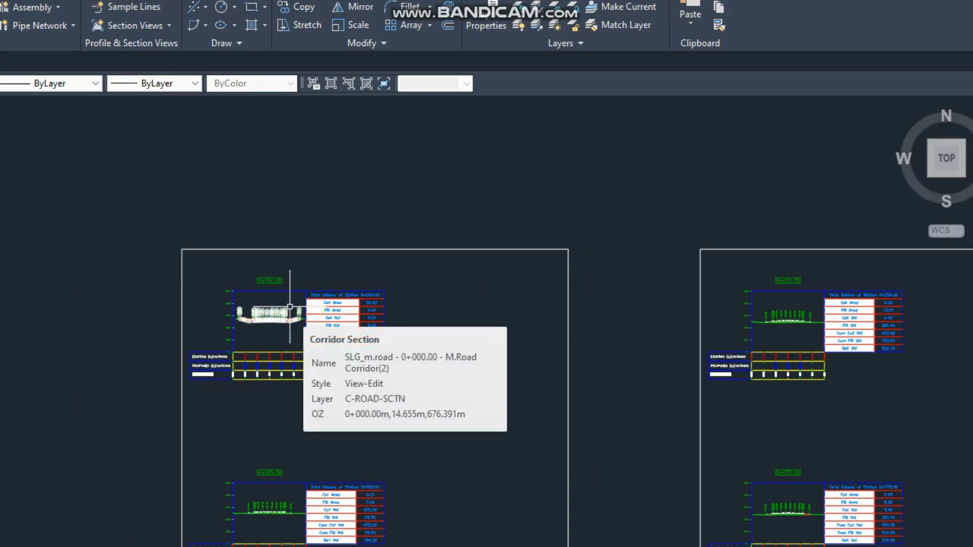
pyautogui.scroll(-2, 290, 307)
pyautogui.scroll(2, 293, 306)
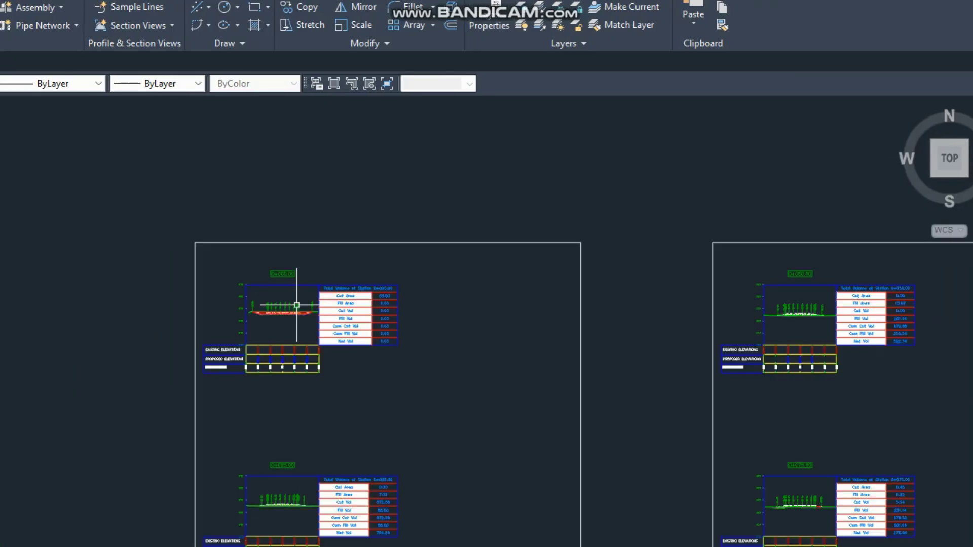